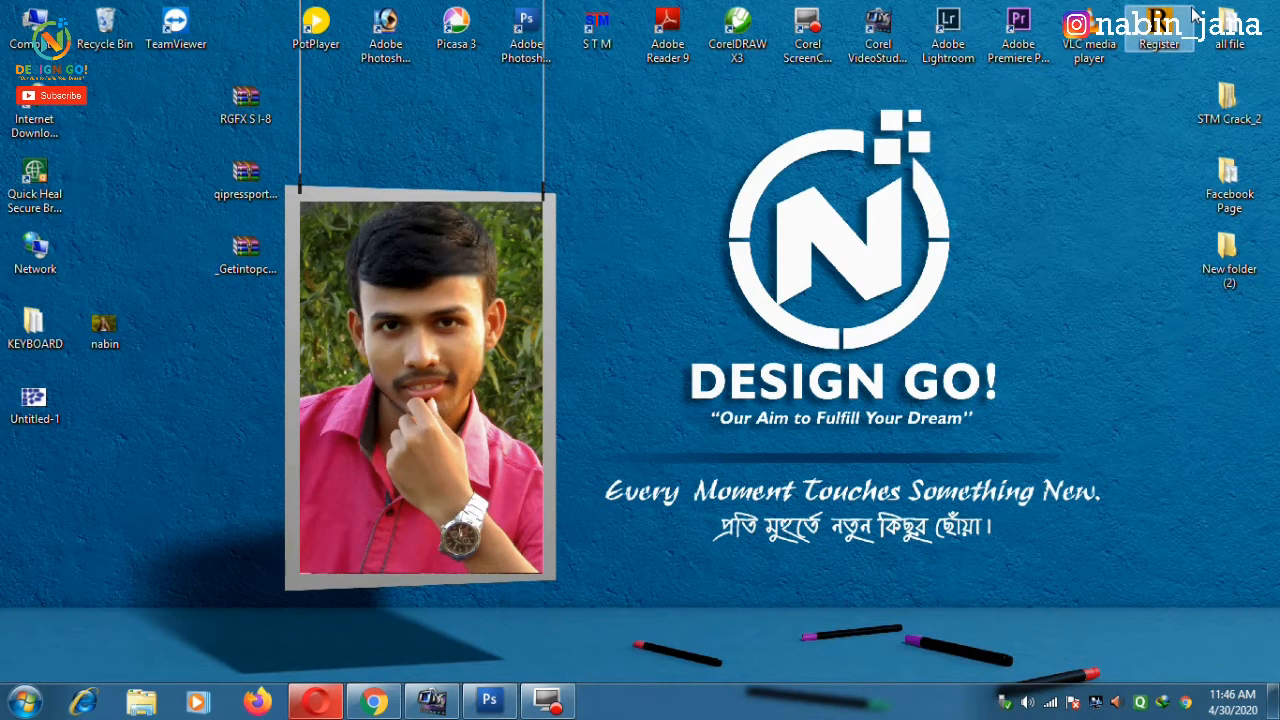
Step: Switch to Photoshop and rearrange the open document windows to view the wooden hearts and couple images
double_click(526, 32)
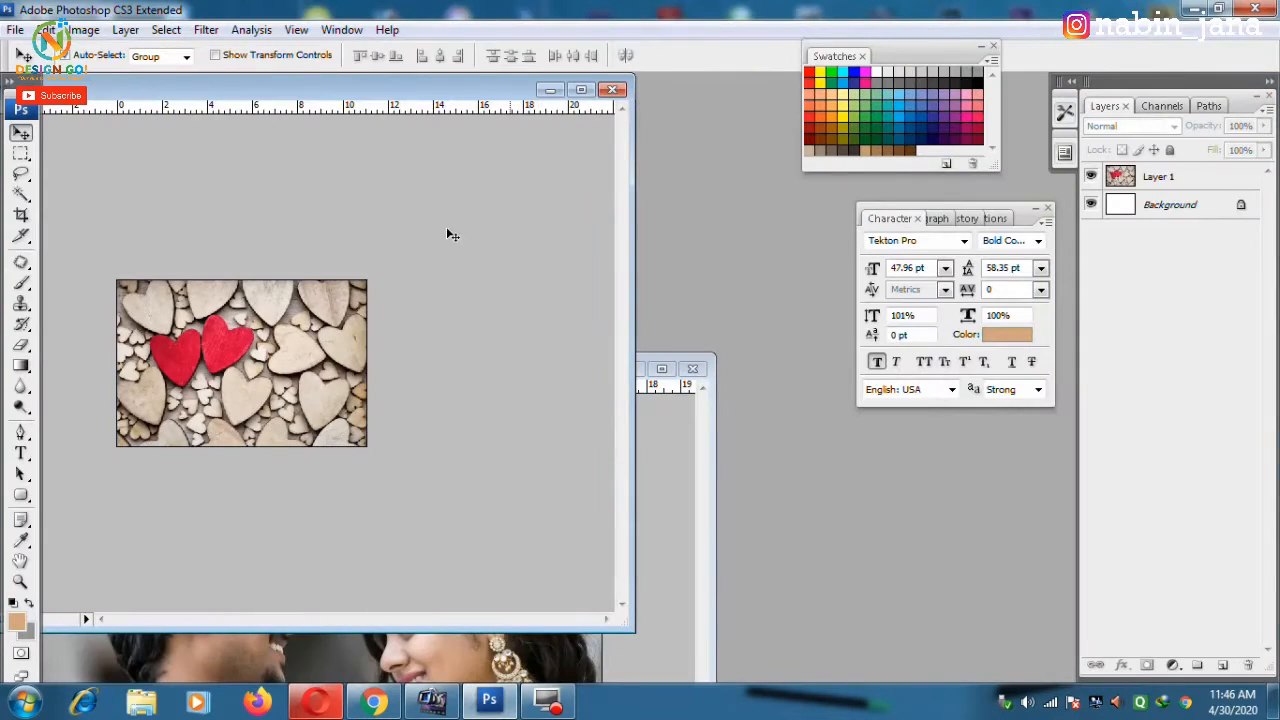
drag(272, 88, 595, 88)
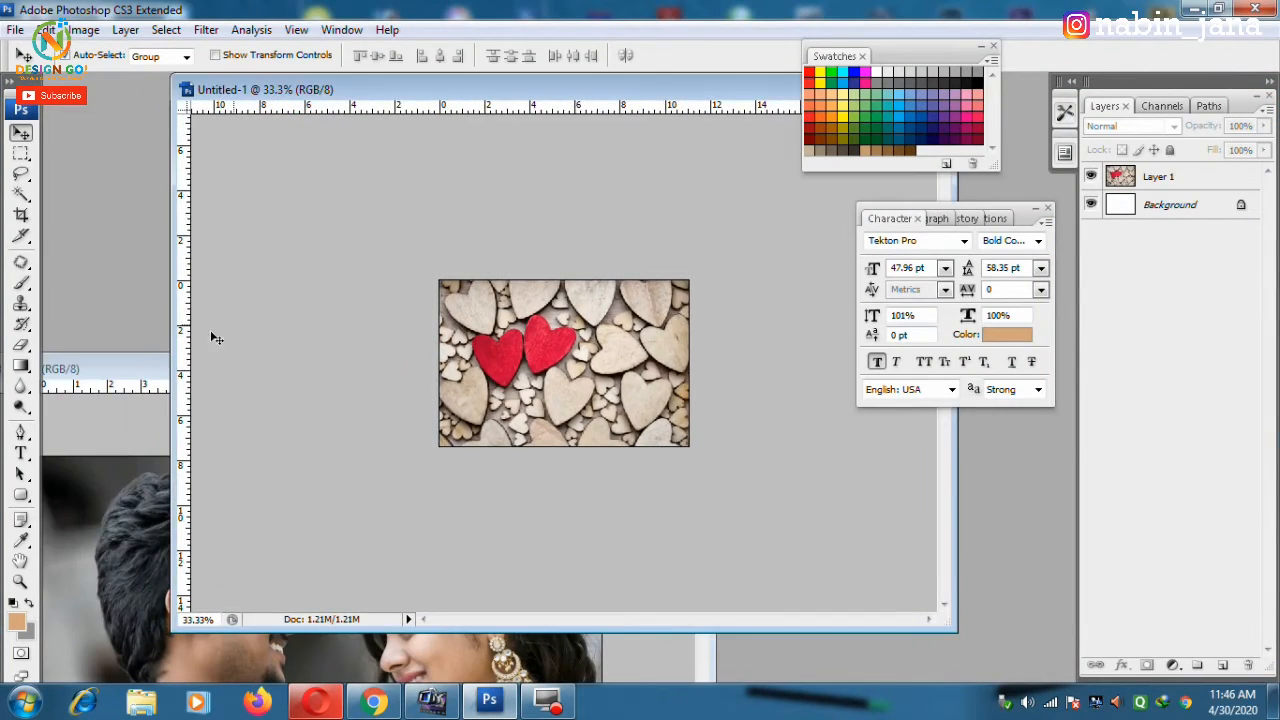
drag(122, 374, 343, 82)
drag(124, 444, 63, 304)
click(484, 169)
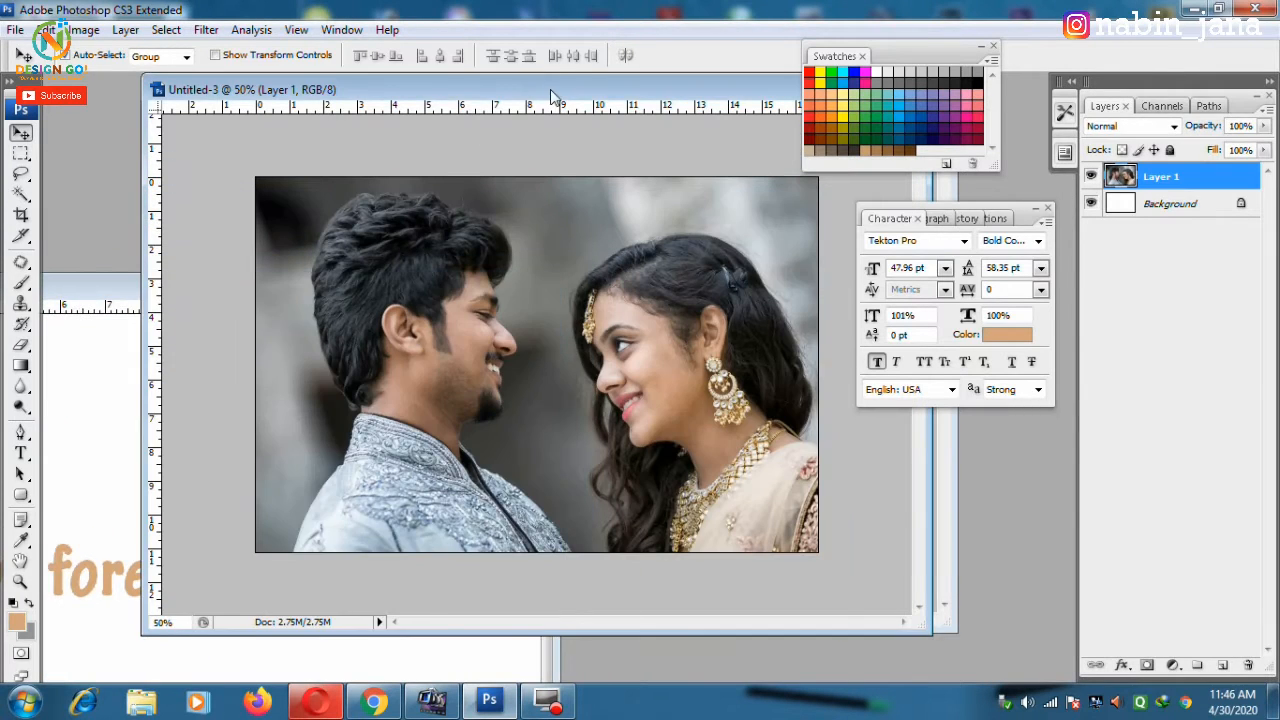
click(506, 154)
drag(550, 89, 272, 119)
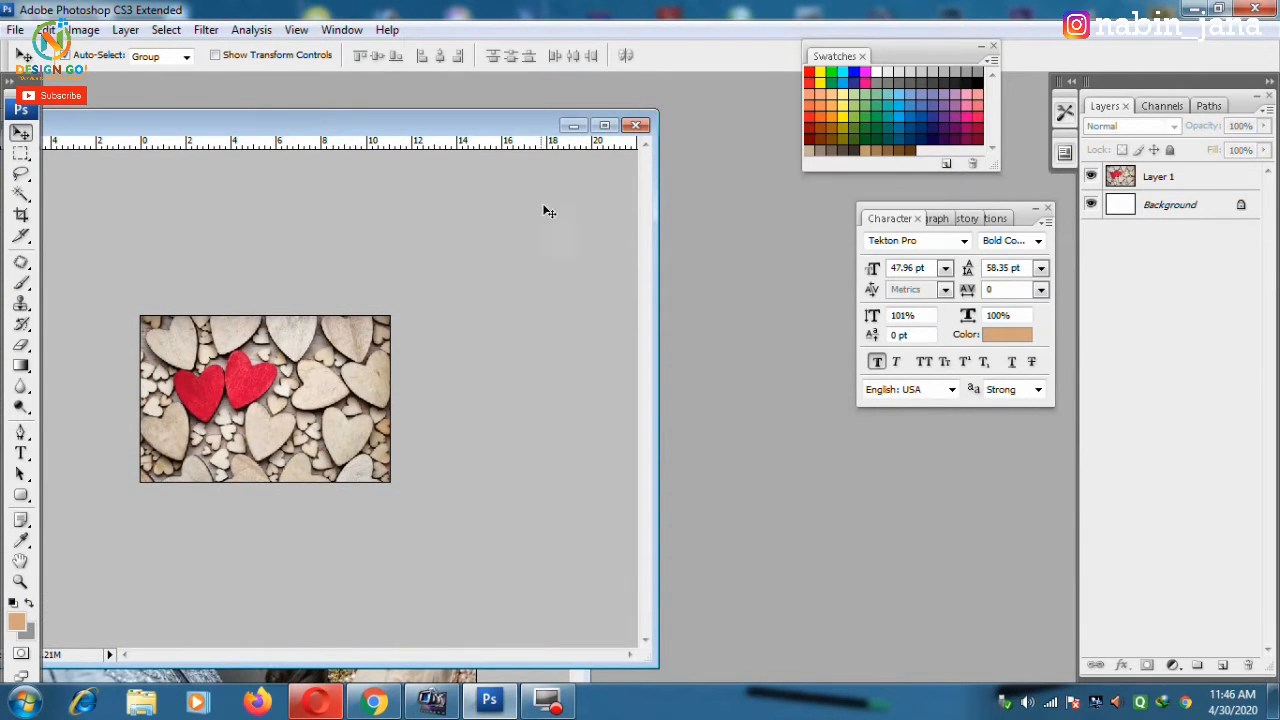
Step: Create a new document 8 inches wide and 3.5 inches high at 300 pixels/inch with a white background
key(ctrl+n)
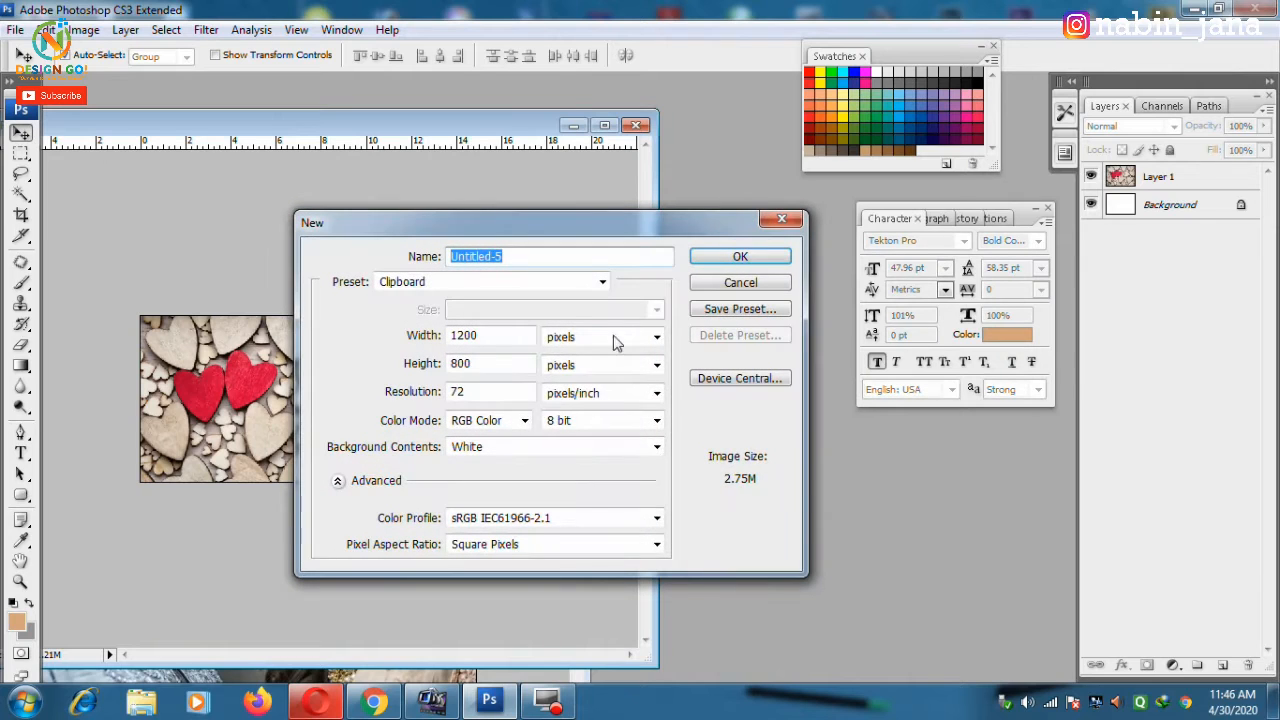
click(629, 335)
click(583, 370)
double_click(485, 335)
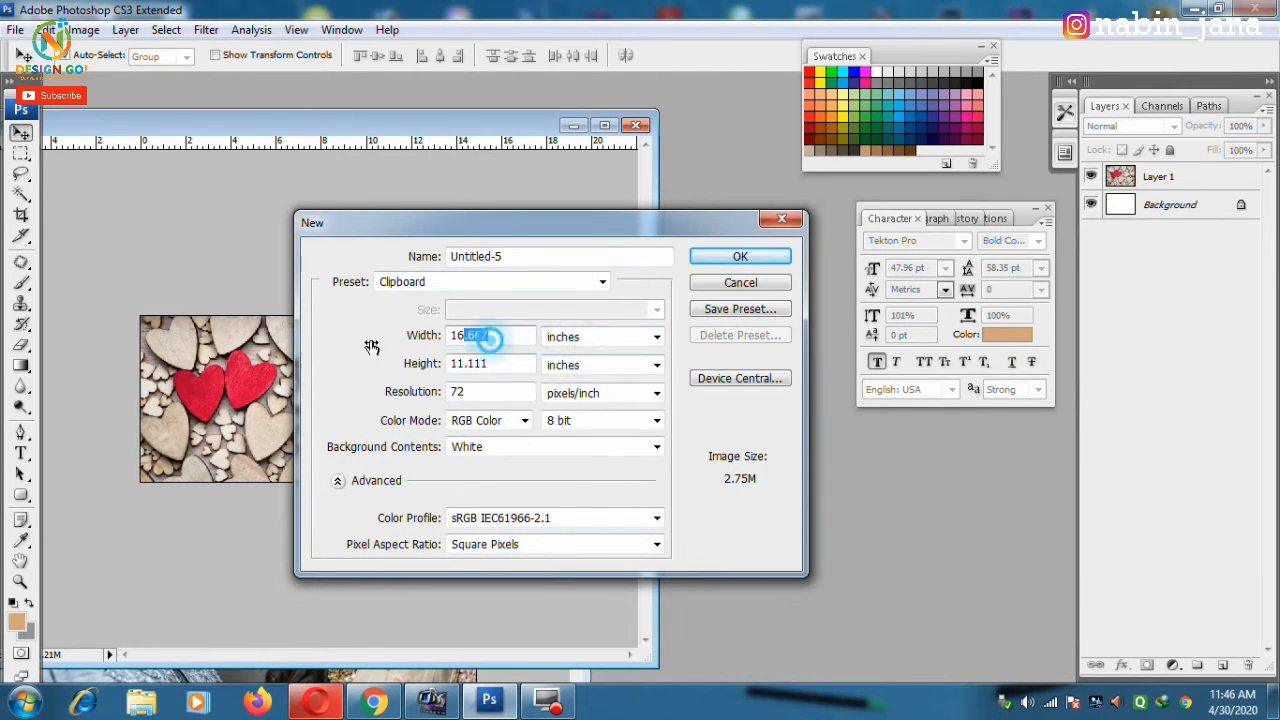
key(BackSpace)
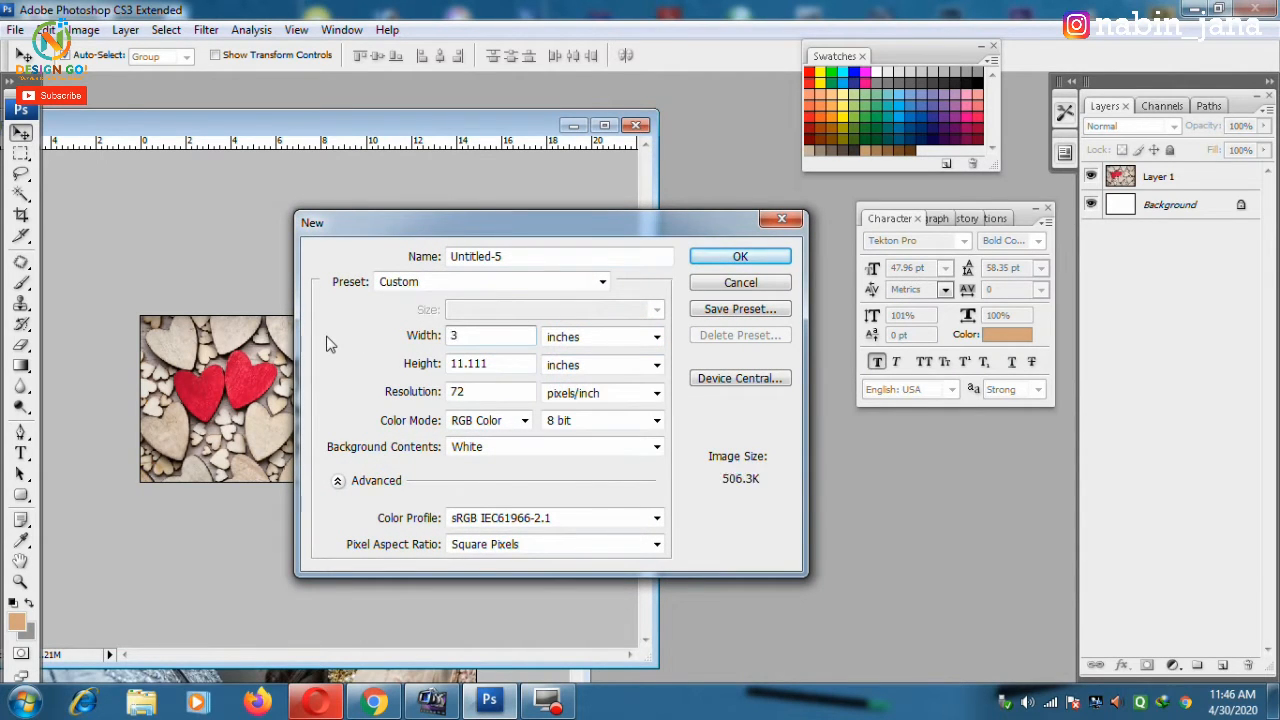
key(Tab)
key(BackSpace)
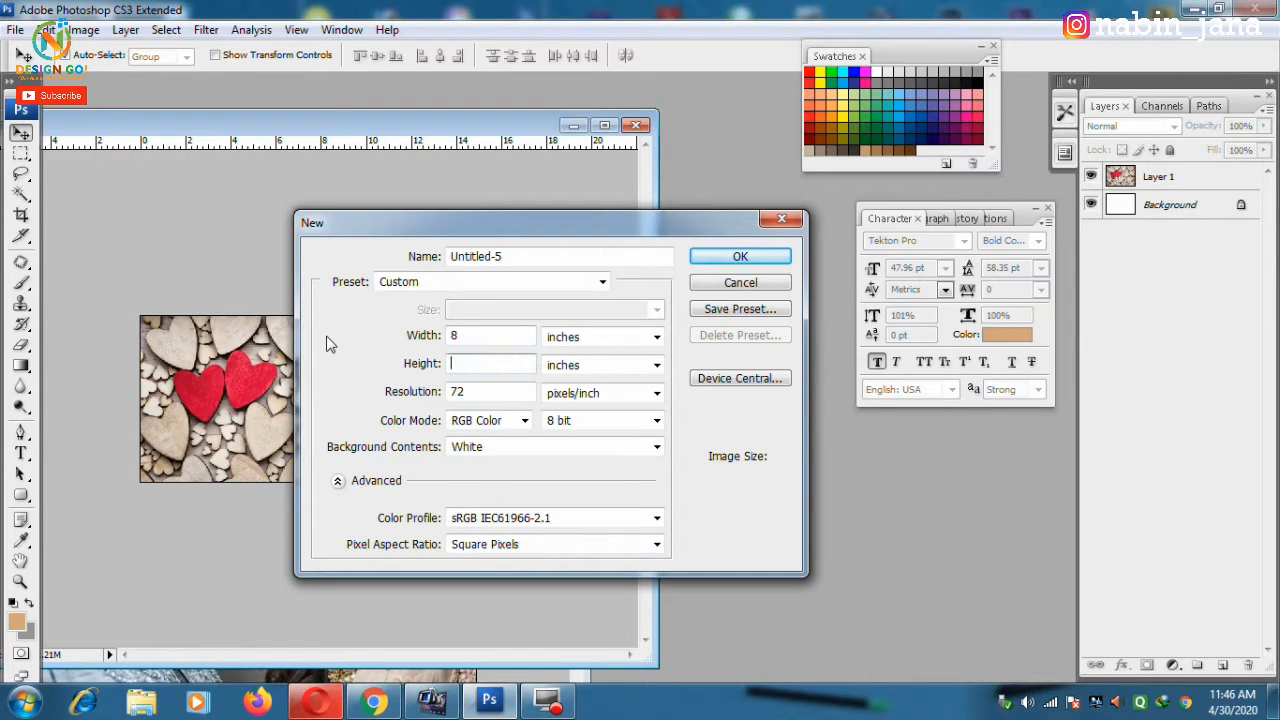
text(3.5)
key(Tab)
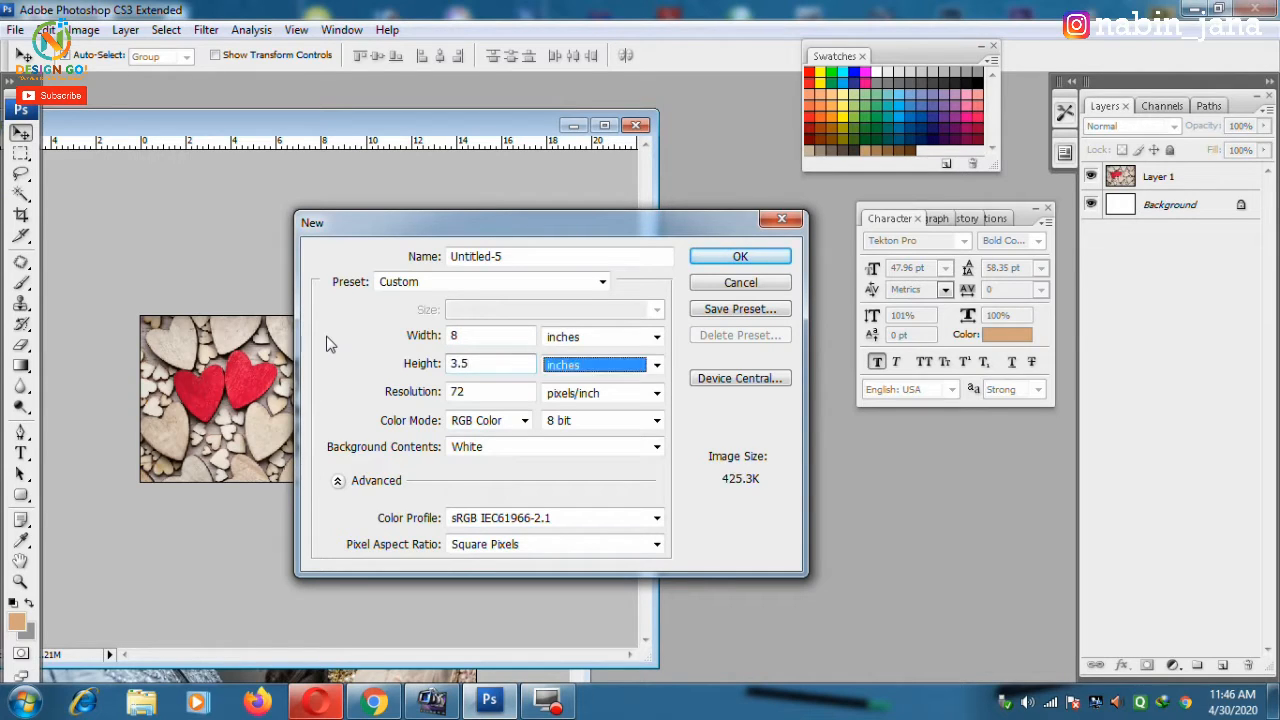
key(Tab)
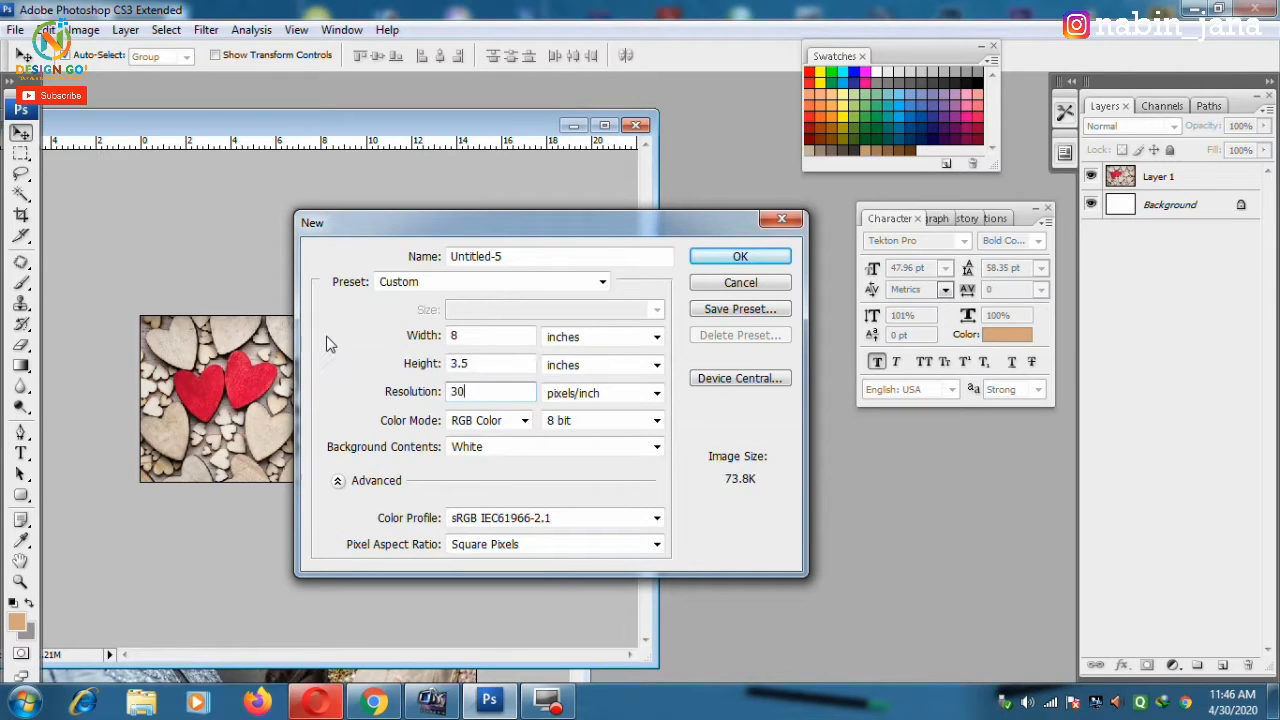
key(Return)
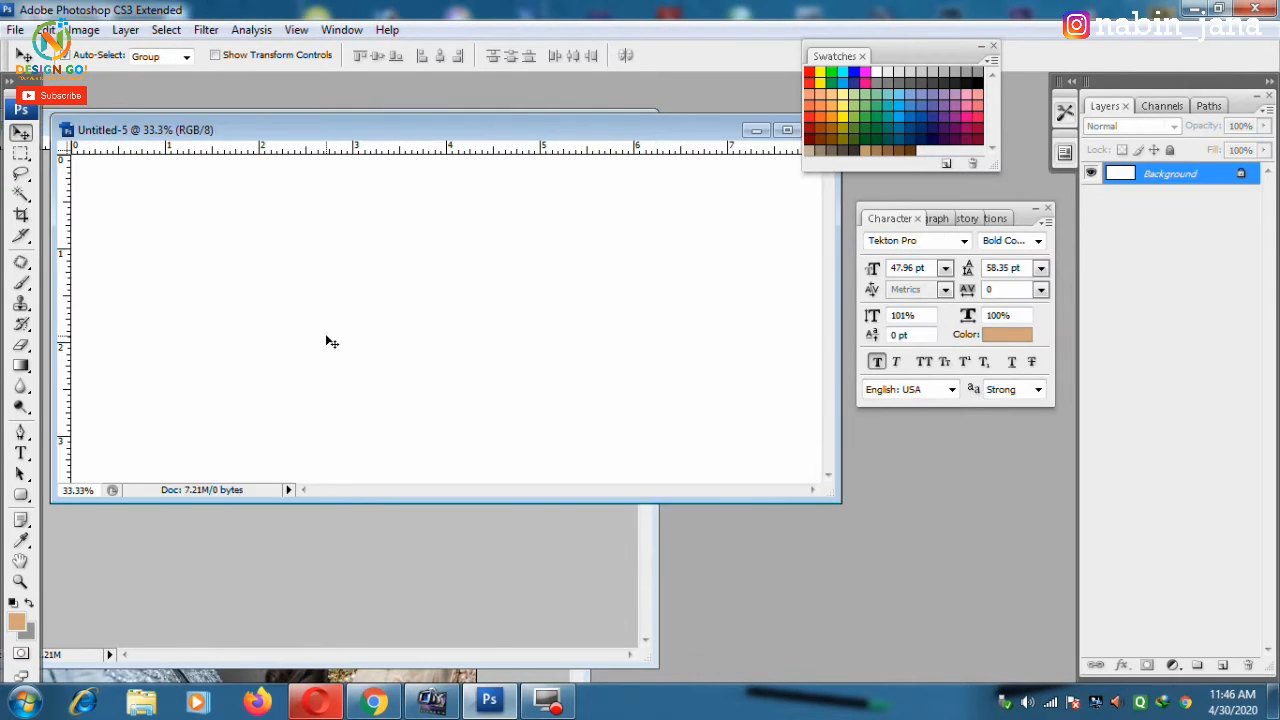
Step: Copy the wooden hearts image into the new blank document, placing it at the canvas's upper-left corner
drag(328, 151, 427, 161)
key(ctrl+minus)
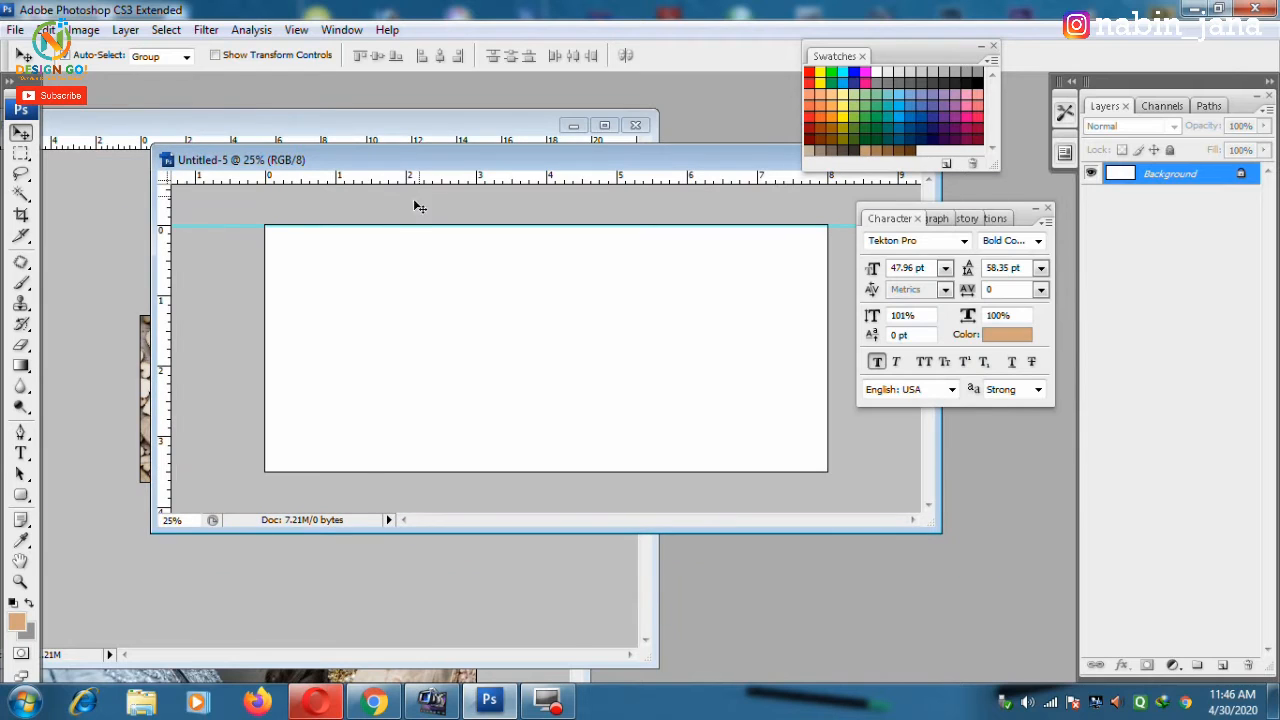
click(89, 255)
click(302, 376)
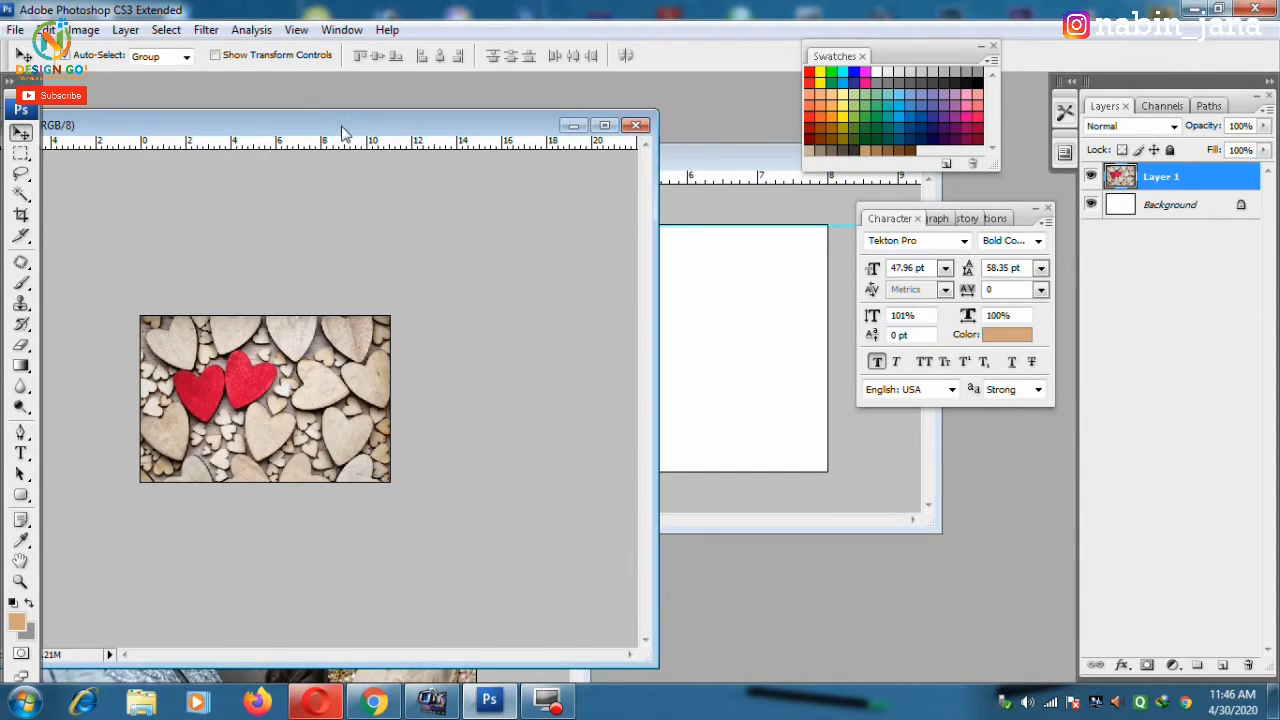
drag(343, 127, 192, 91)
click(250, 368)
click(146, 366)
drag(146, 369, 420, 285)
Step: Scale the hearts image up proportionally from the upper-left corner until it fills the canvas height
drag(557, 163, 350, 186)
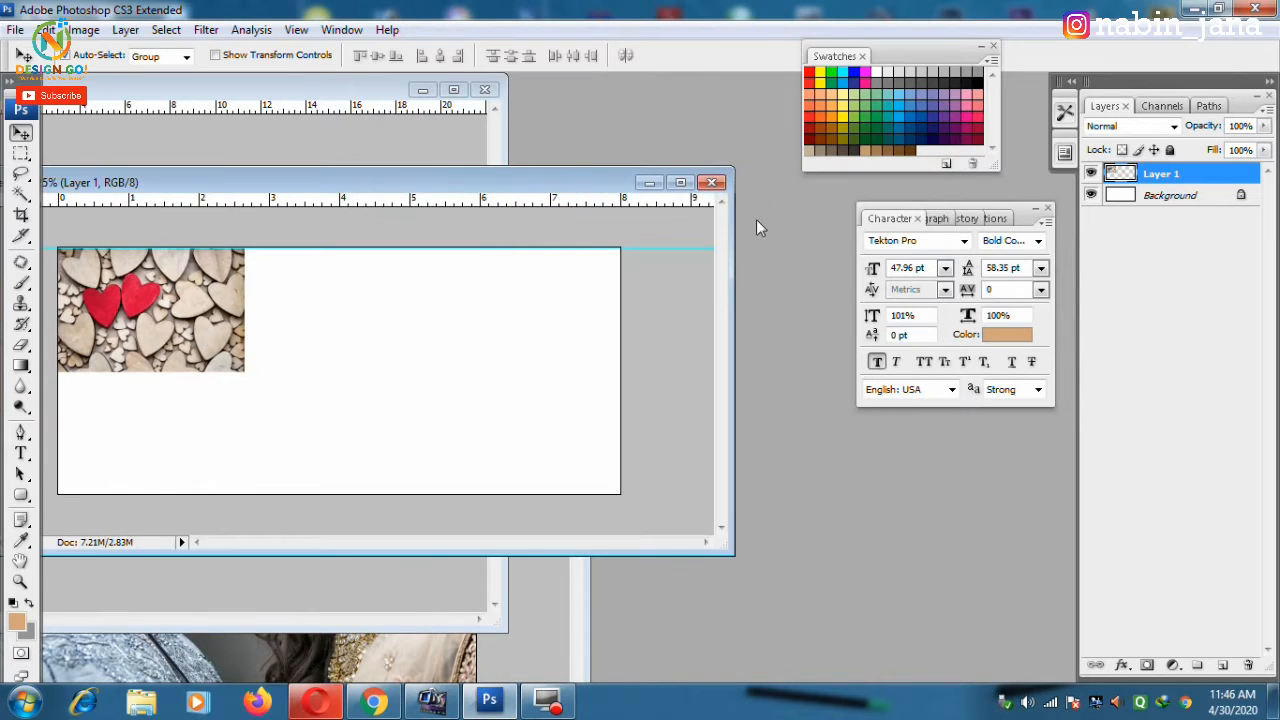
click(685, 186)
key(ctrl+t)
drag(440, 388, 687, 413)
double_click(634, 371)
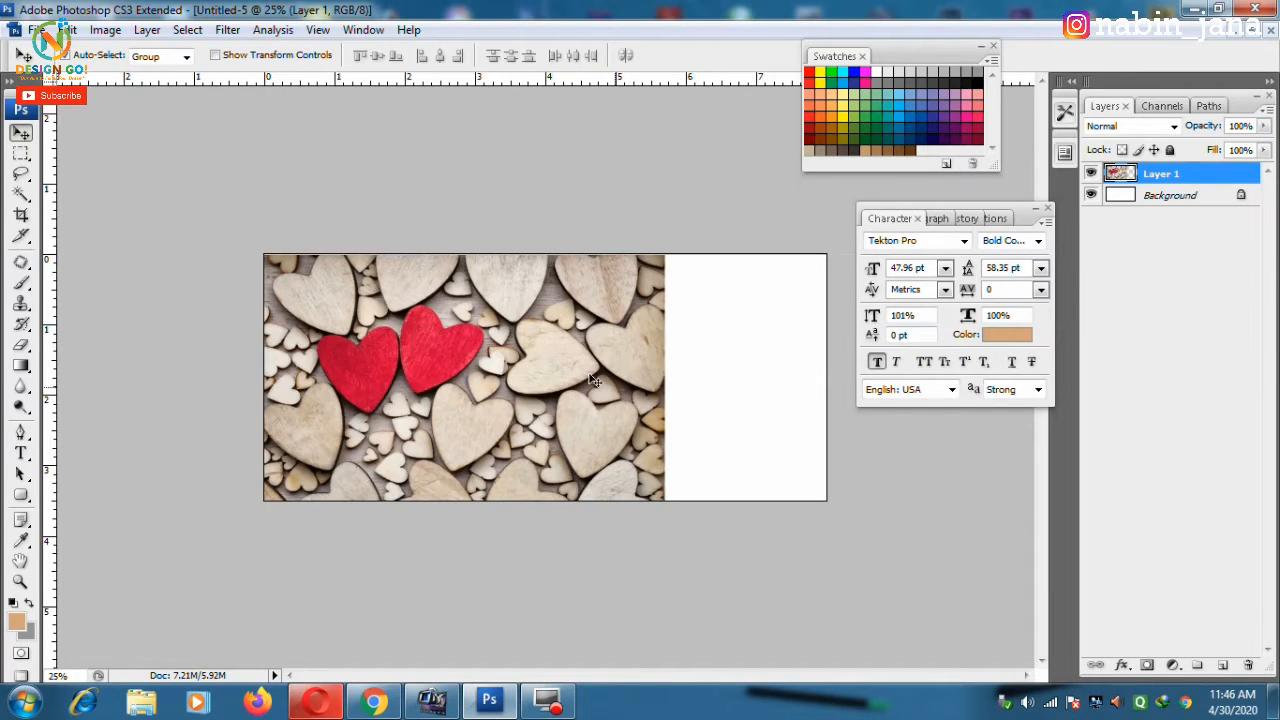
Step: Duplicate the hearts layer across the empty right part of the canvas and flip the copy horizontally to mirror the original
alt+drag(420, 356, 767, 333)
key(ctrl+t)
right_click(676, 393)
click(757, 609)
key(Return)
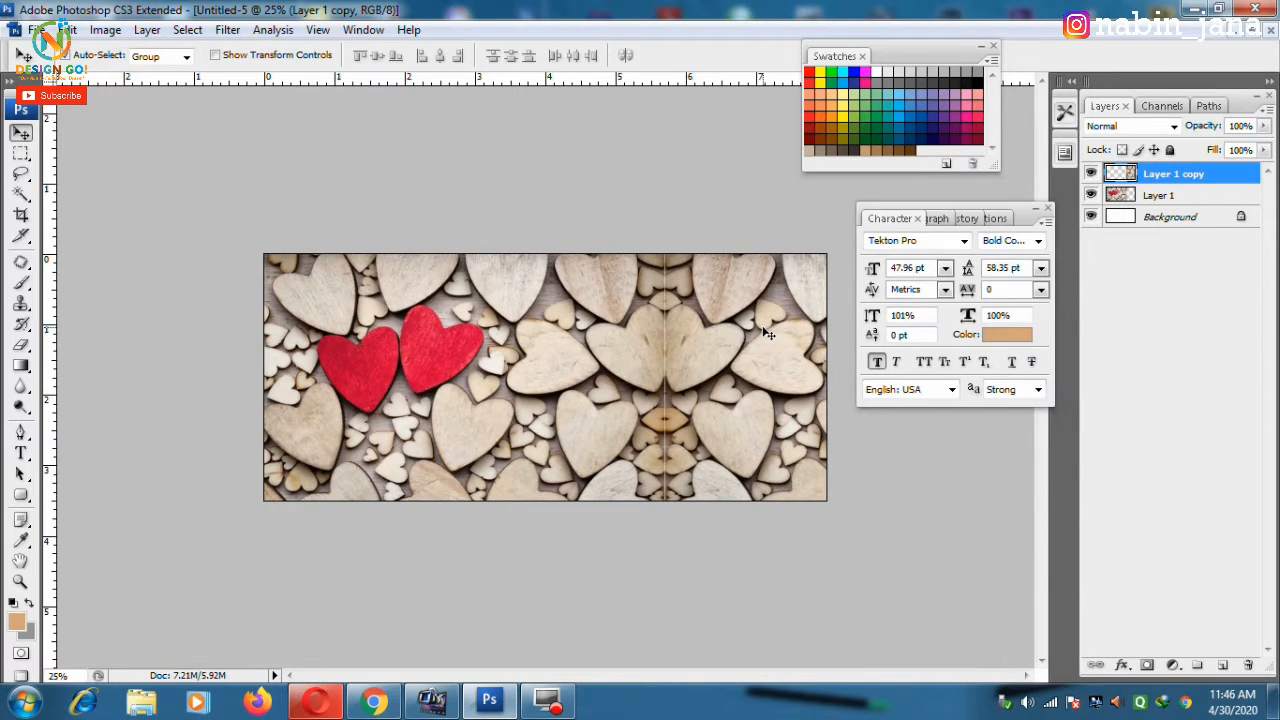
key(ctrl+minus)
key(ctrl+plus)
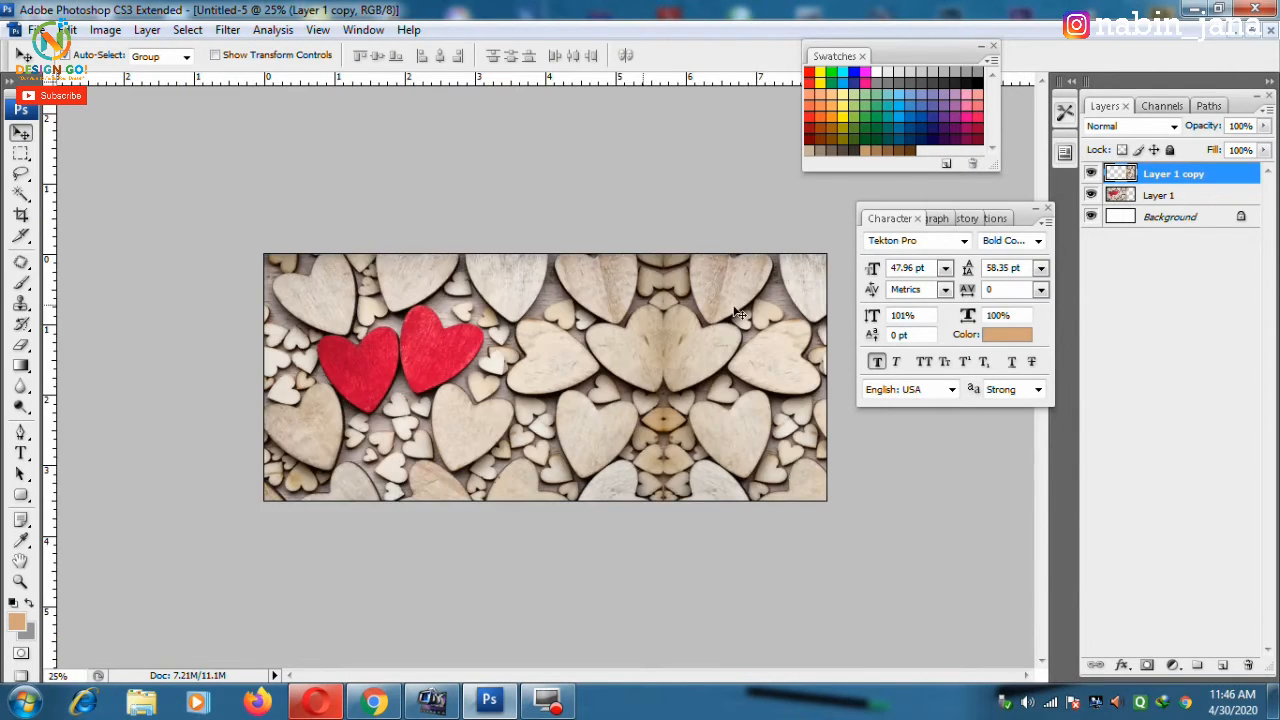
Step: Restore the document to a floating window and merge the two hearts layers into one
click(1252, 34)
click(450, 306)
drag(335, 179, 636, 196)
click(206, 314)
drag(127, 87, 259, 87)
click(781, 418)
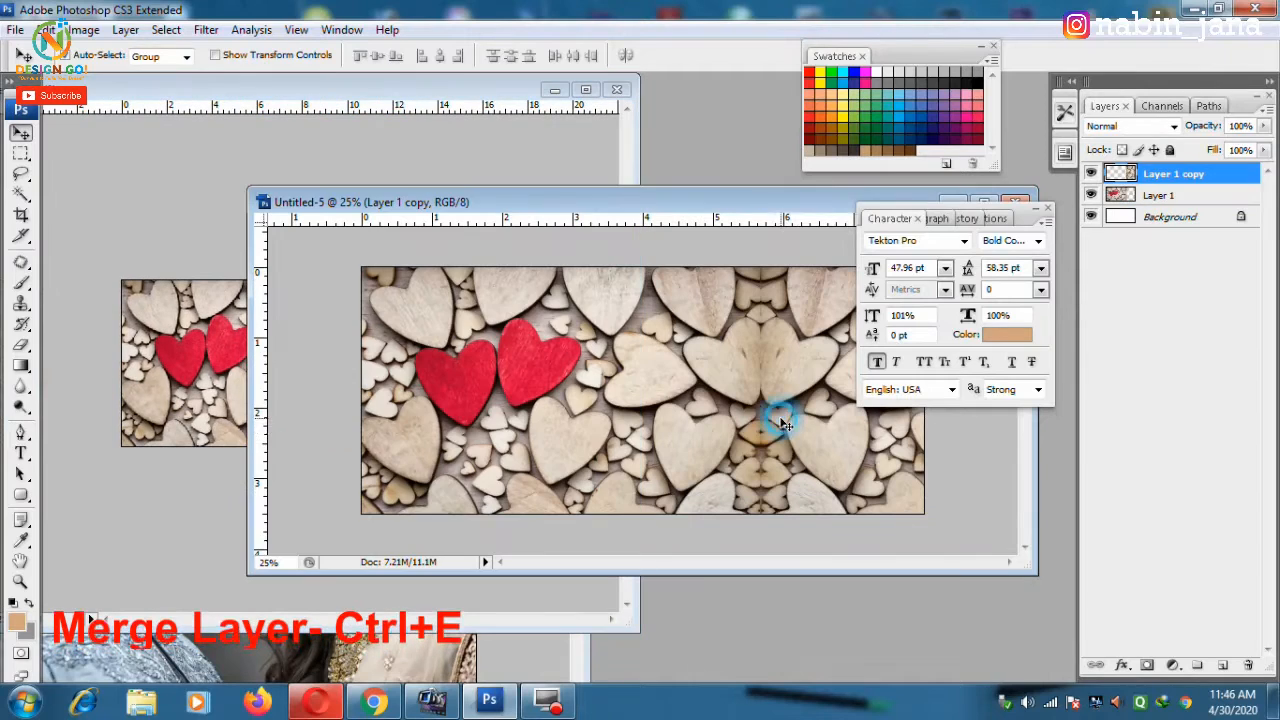
shift+click(612, 421)
key(ctrl+e)
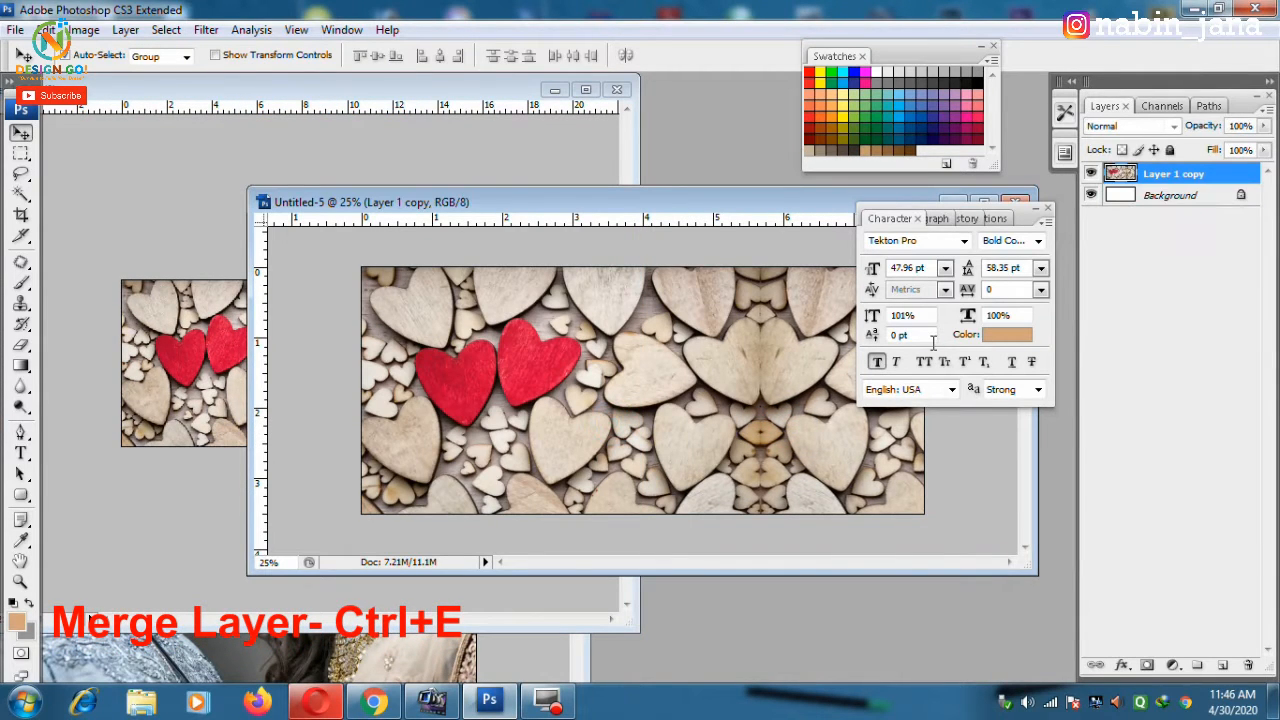
Step: Darken the merged hearts layer with Levels, setting the black input level to 51
drag(736, 203, 558, 198)
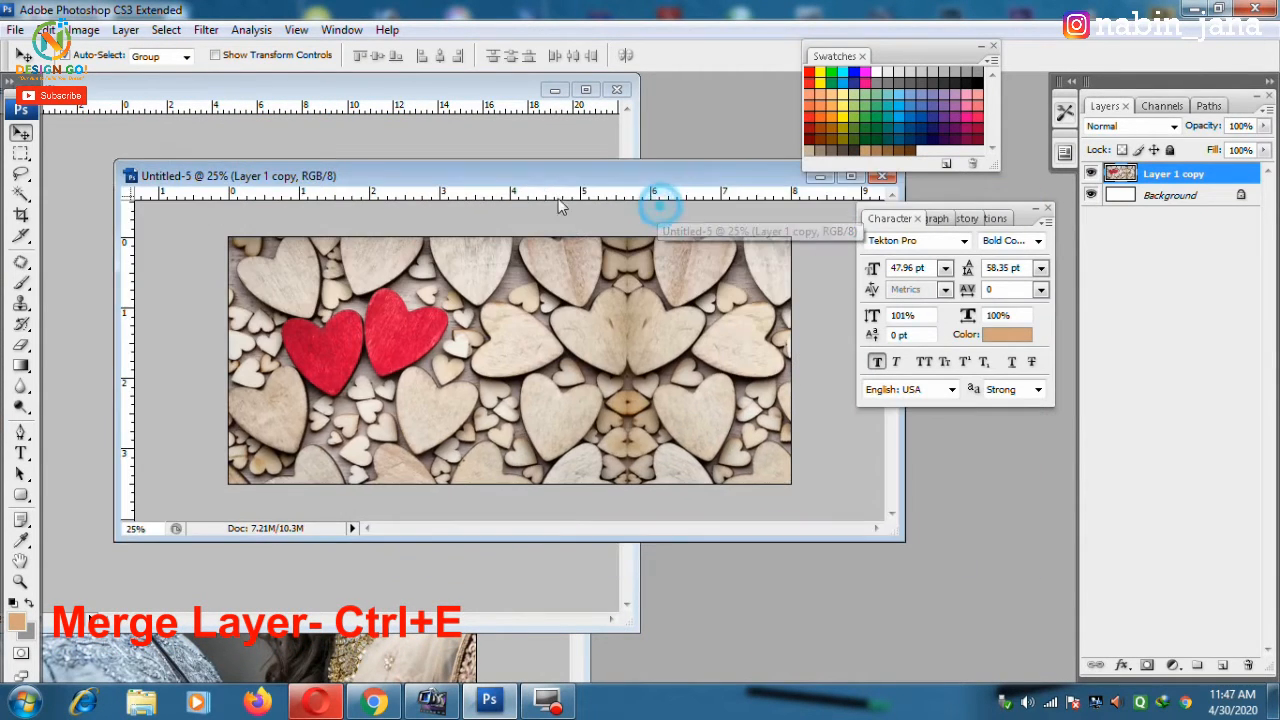
key(ctrl+l)
drag(828, 456, 873, 456)
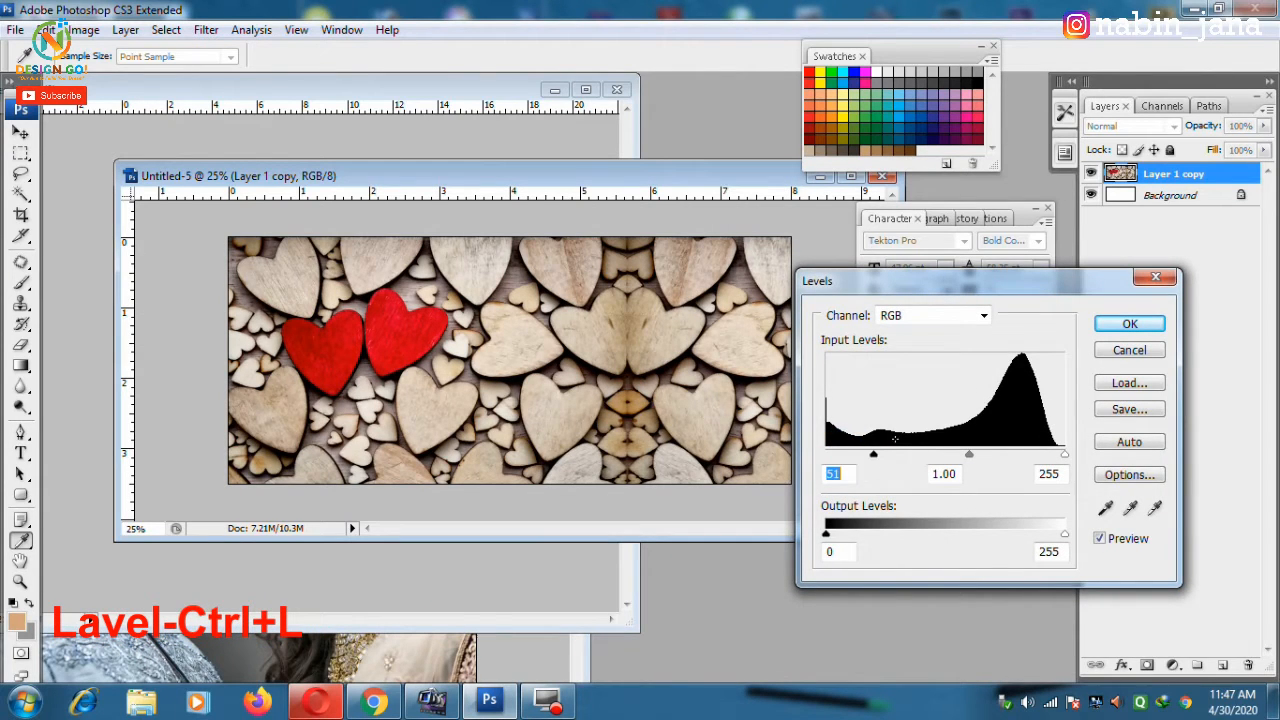
click(1140, 325)
Step: Close the original wooden hearts source document
drag(440, 175, 546, 178)
click(516, 136)
drag(469, 93, 438, 136)
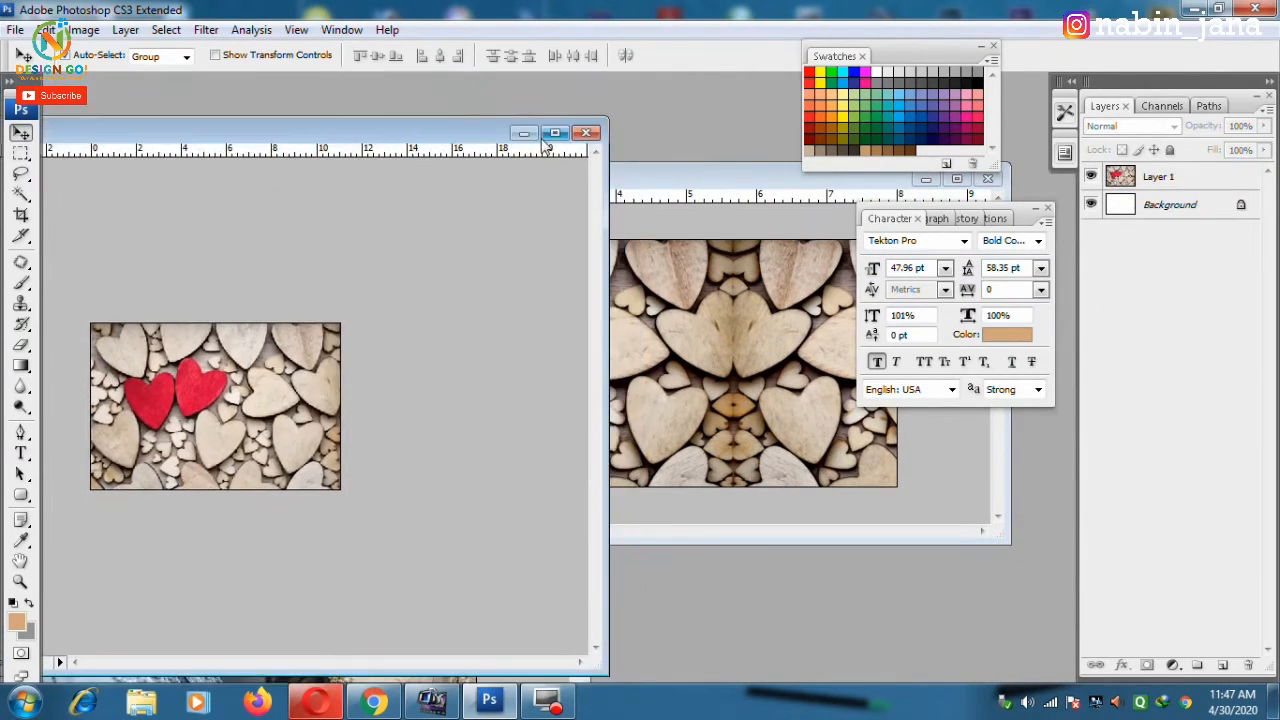
click(586, 133)
click(604, 266)
Step: Apply the Imagenomic Portraiture filter to the couple photo and check the smoothed skin at full size
click(180, 410)
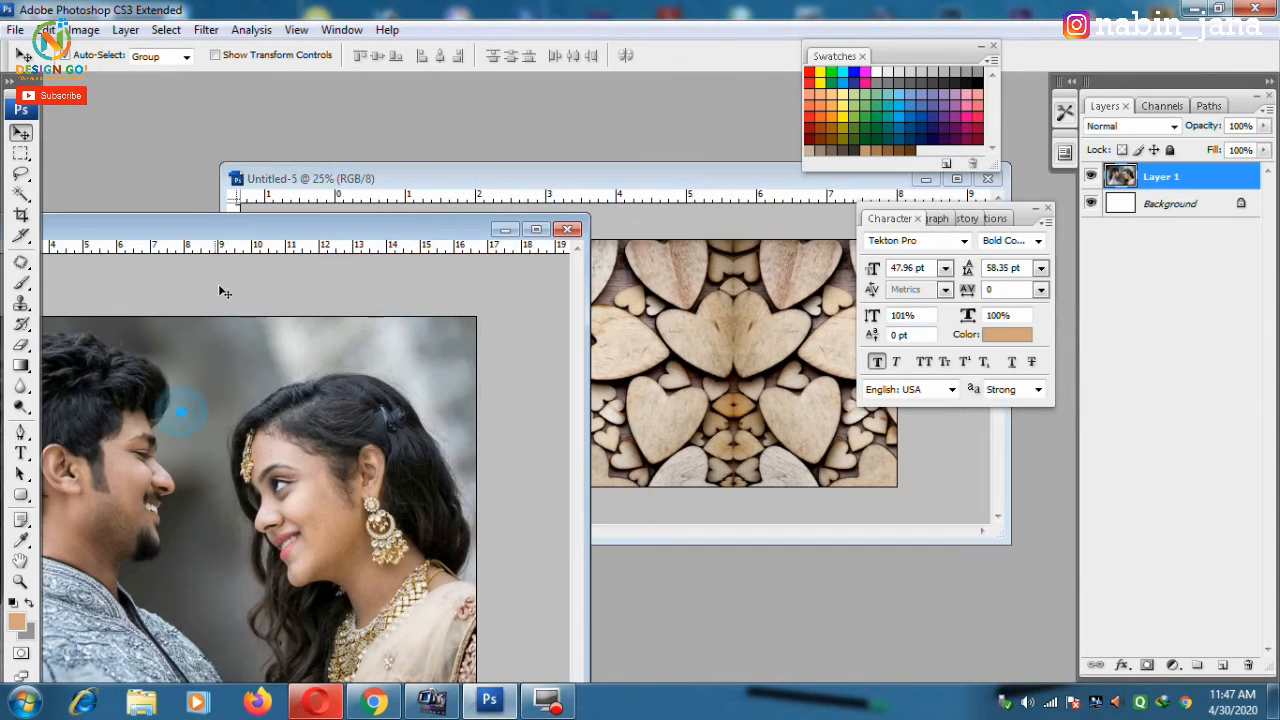
drag(240, 233, 374, 106)
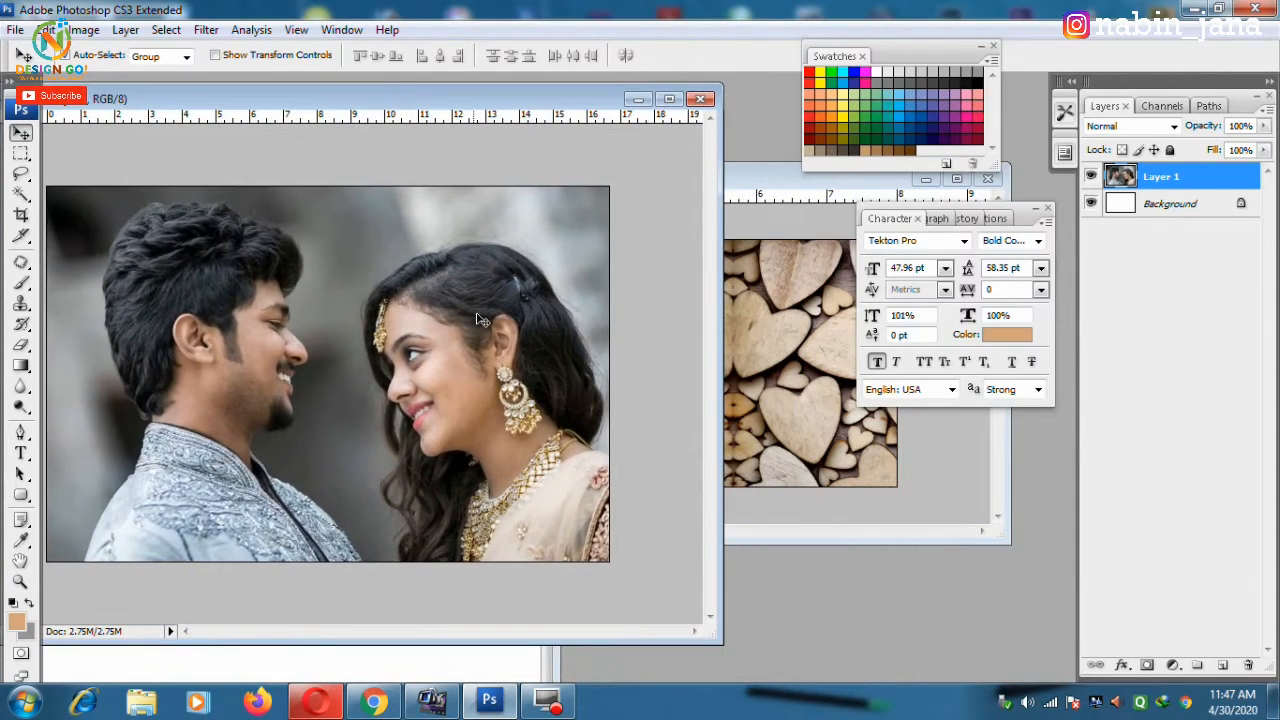
scroll(500, 276, down, 1)
scroll(500, 276, up, 2)
scroll(500, 270, down, 1)
click(206, 30)
mouse_move(270, 459)
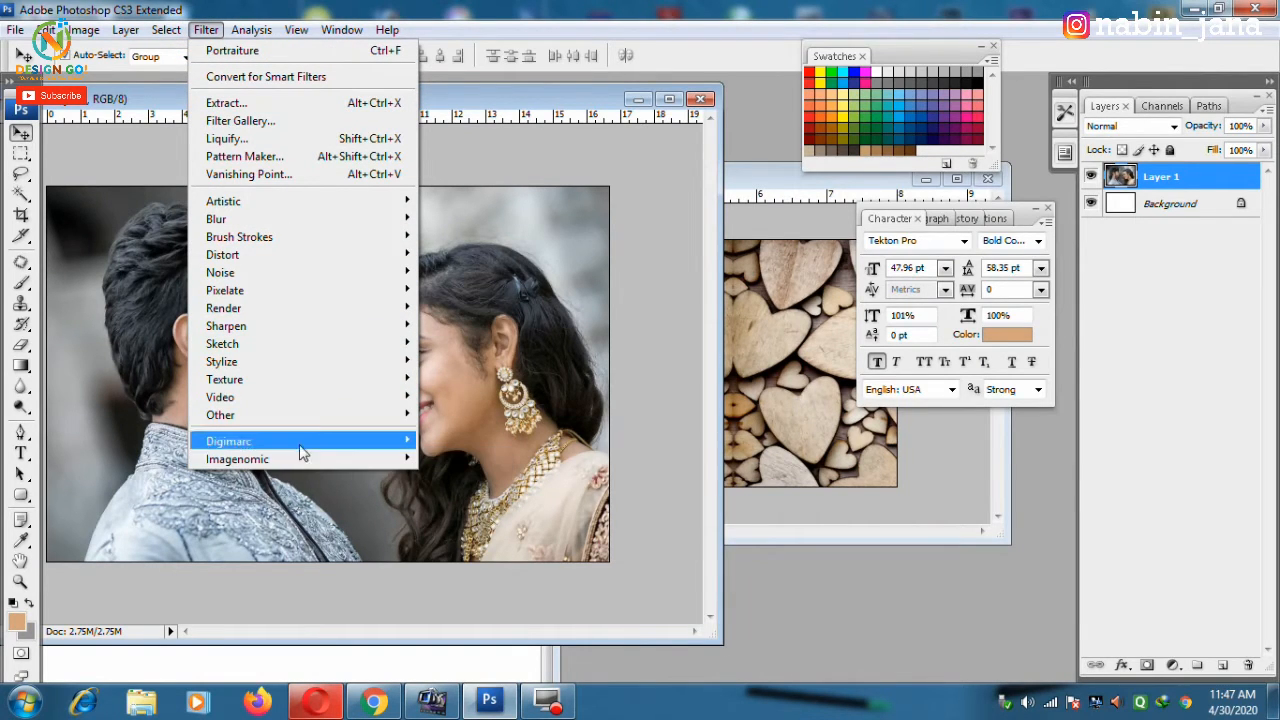
click(446, 459)
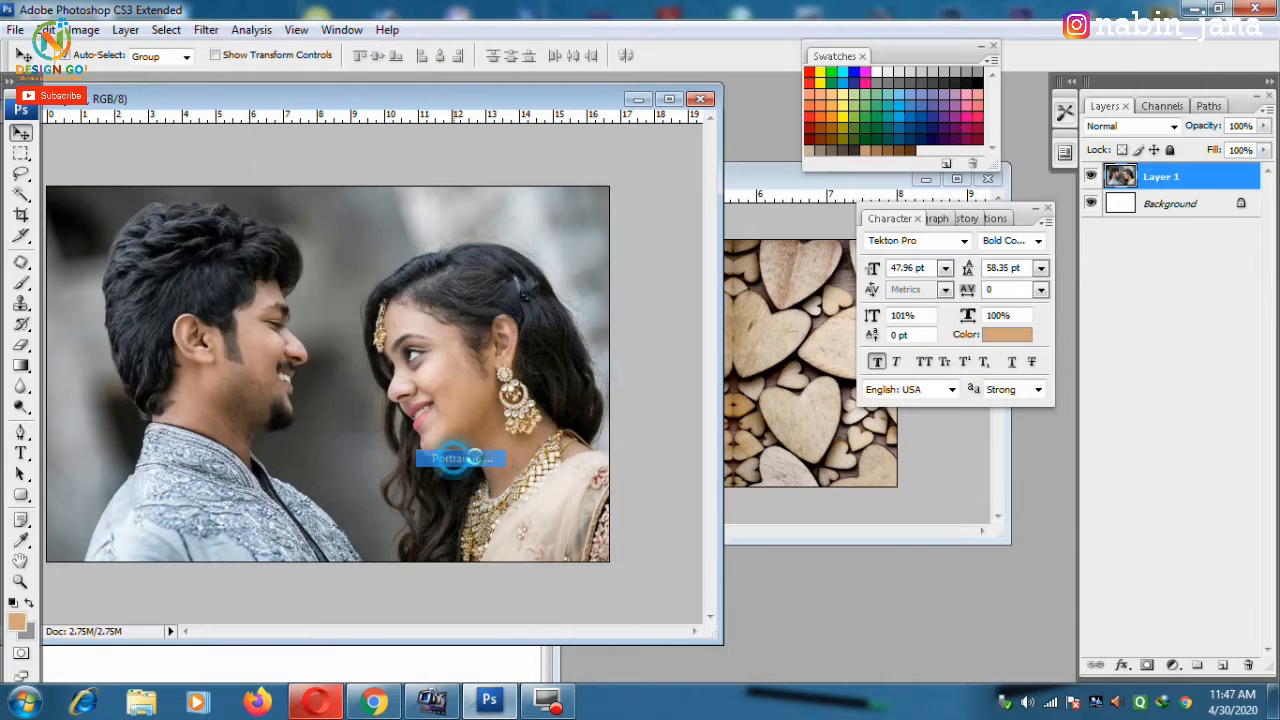
click(1014, 86)
click(667, 101)
key(ctrl+plus)
key(ctrl+plus)
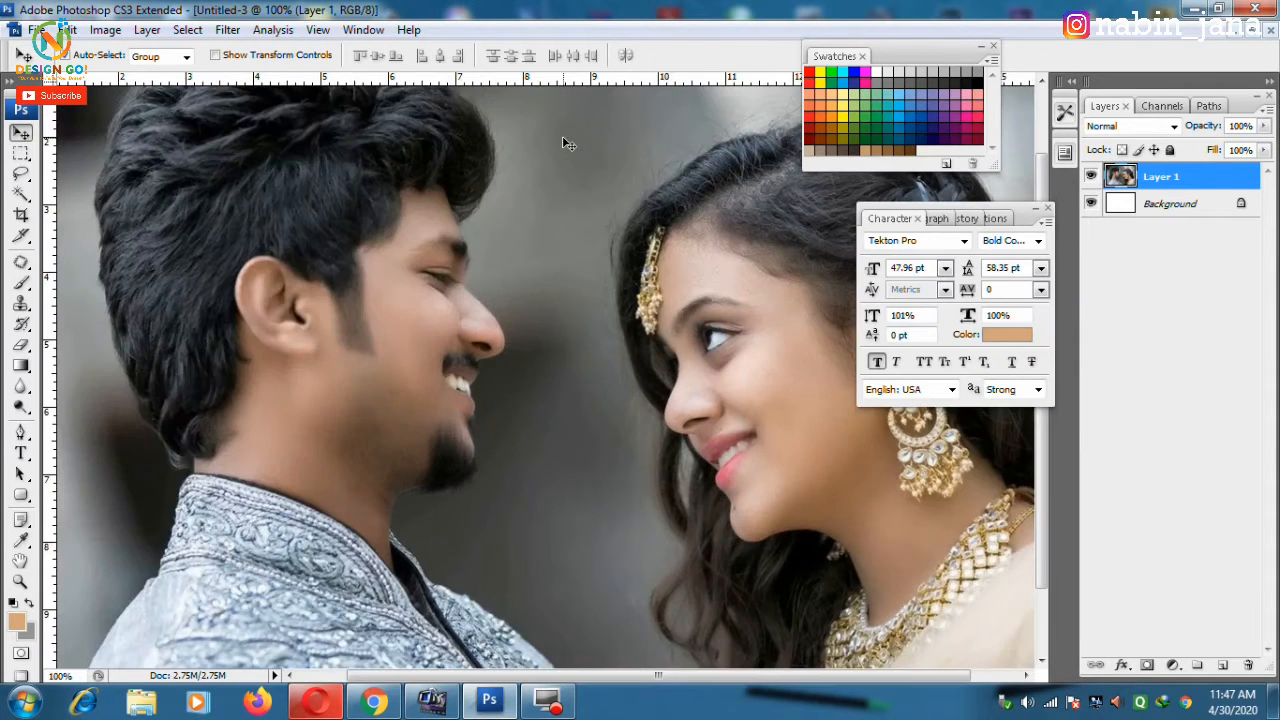
key(ctrl+minus)
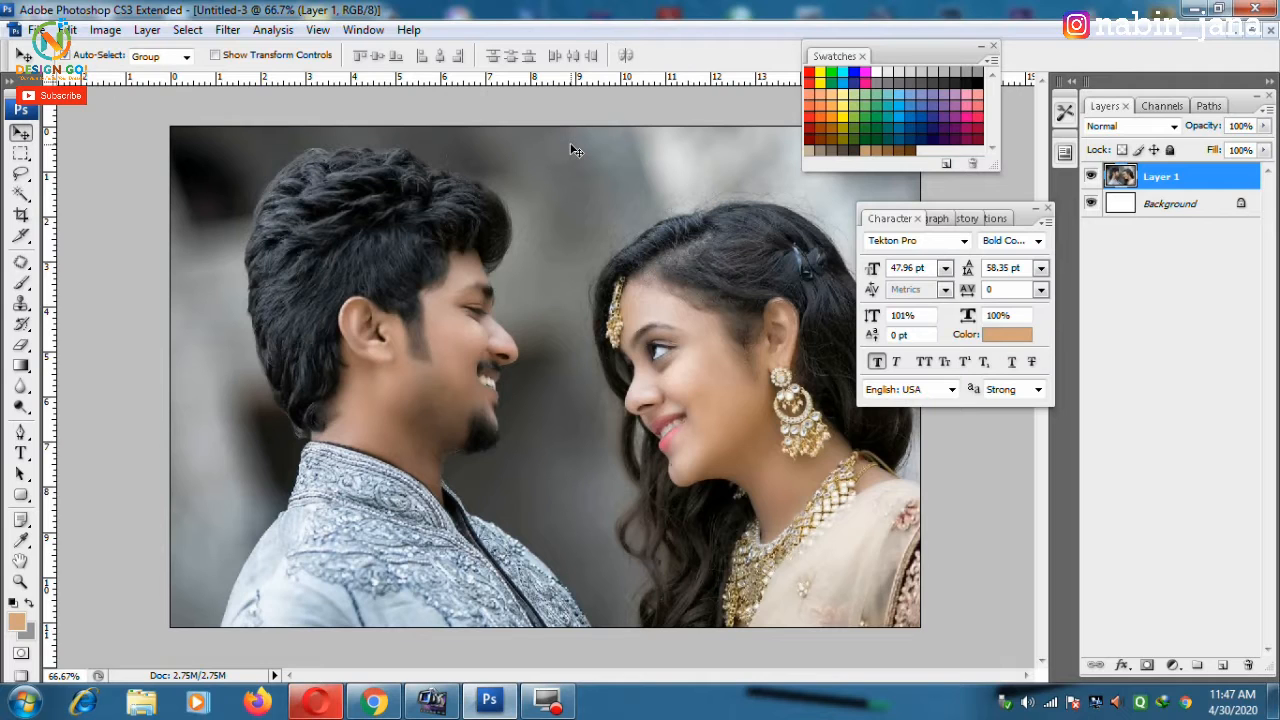
click(1252, 32)
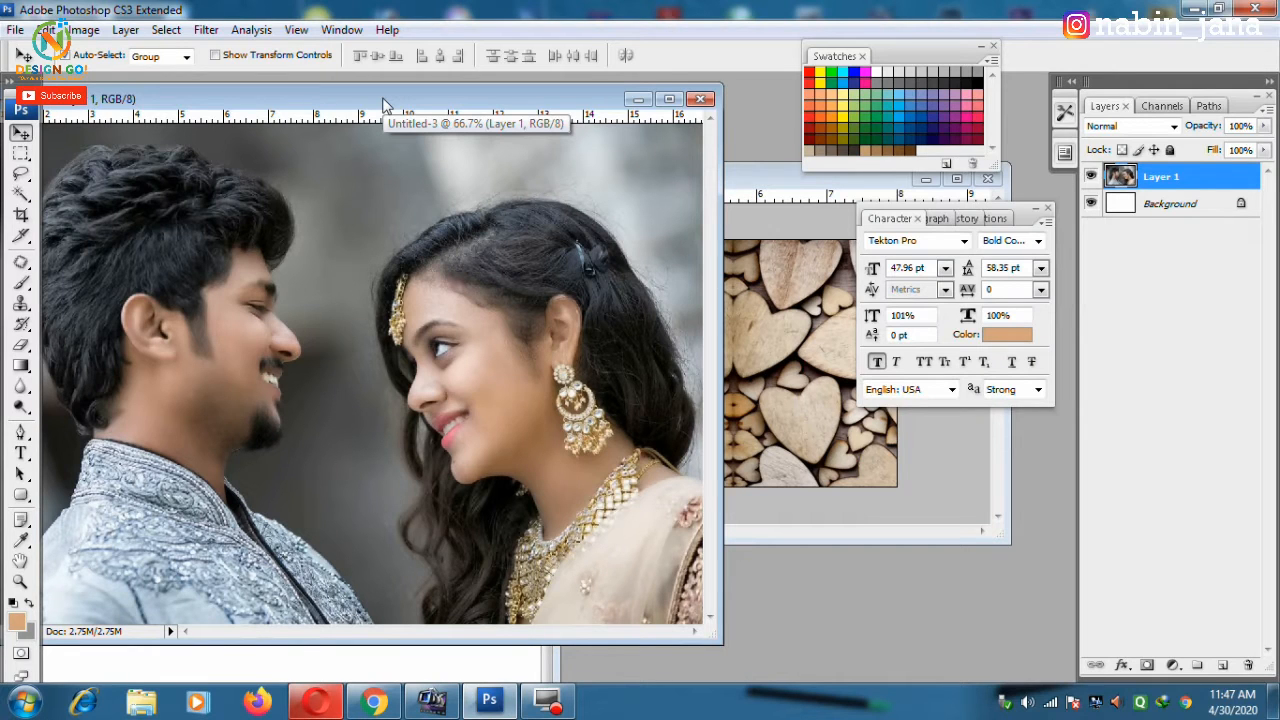
Step: In the hearts document, draw a heart custom shape path about 2 inches wide over the right half and convert it to a selection
click(761, 229)
drag(723, 179, 561, 183)
drag(852, 543, 980, 632)
drag(513, 181, 437, 157)
click(21, 494)
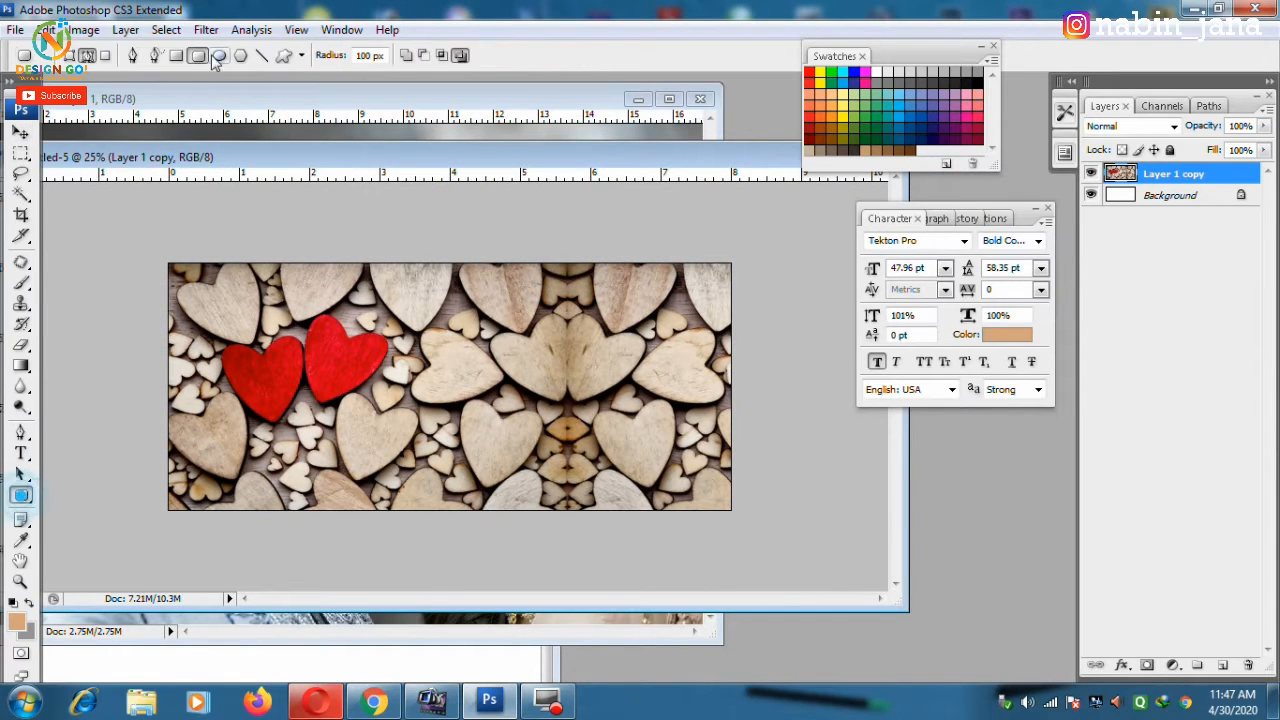
click(284, 55)
click(367, 60)
click(603, 319)
drag(509, 311, 650, 451)
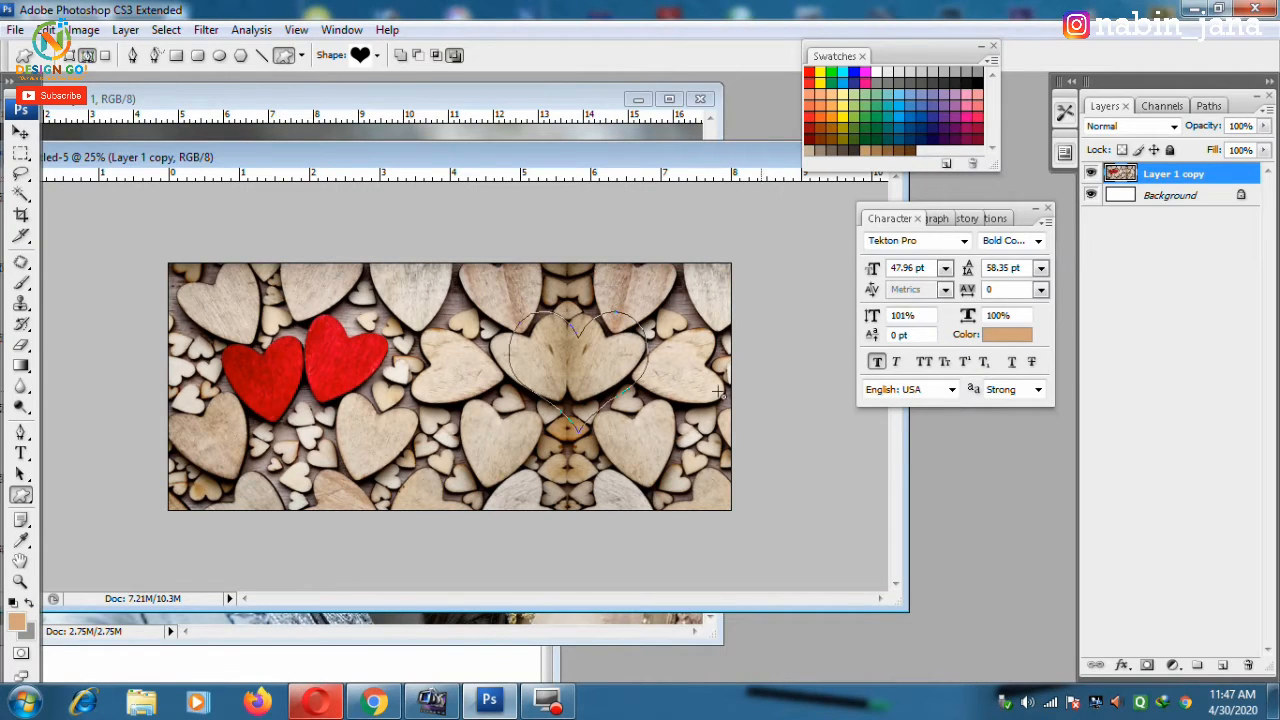
key(ctrl+Return)
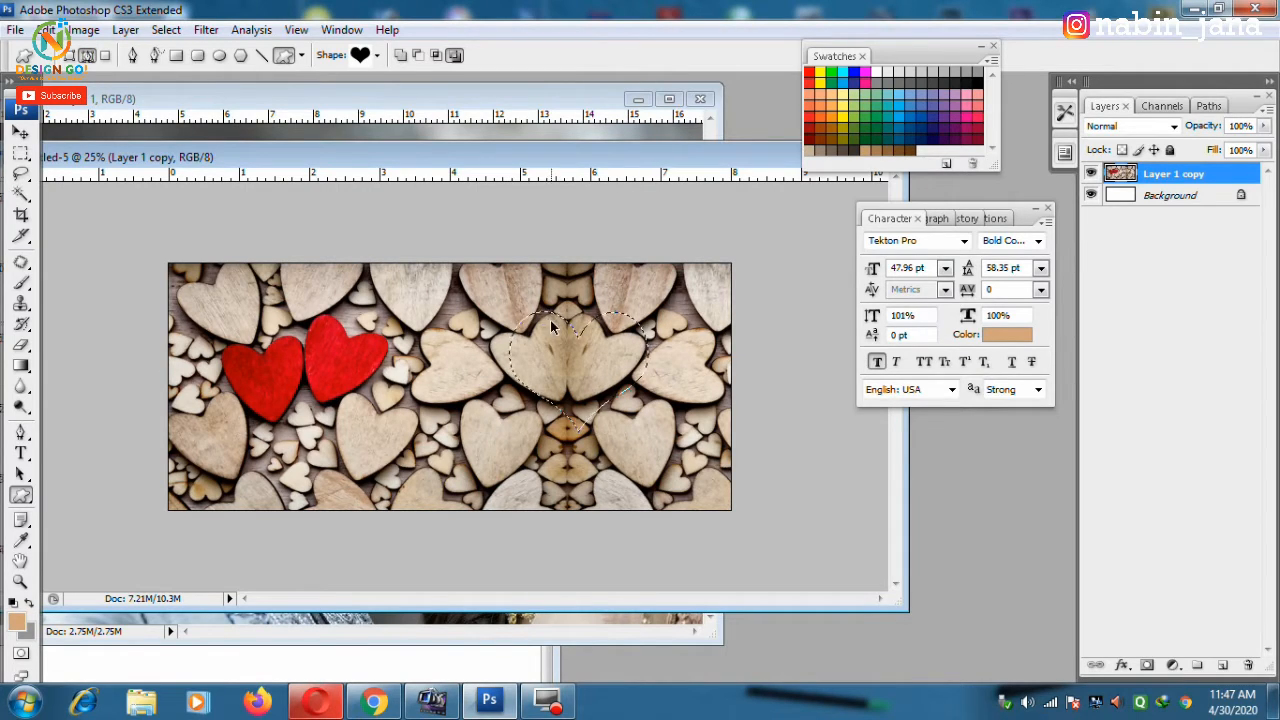
Step: Add a new layer and fill the heart selection with the tan foreground color
click(1222, 667)
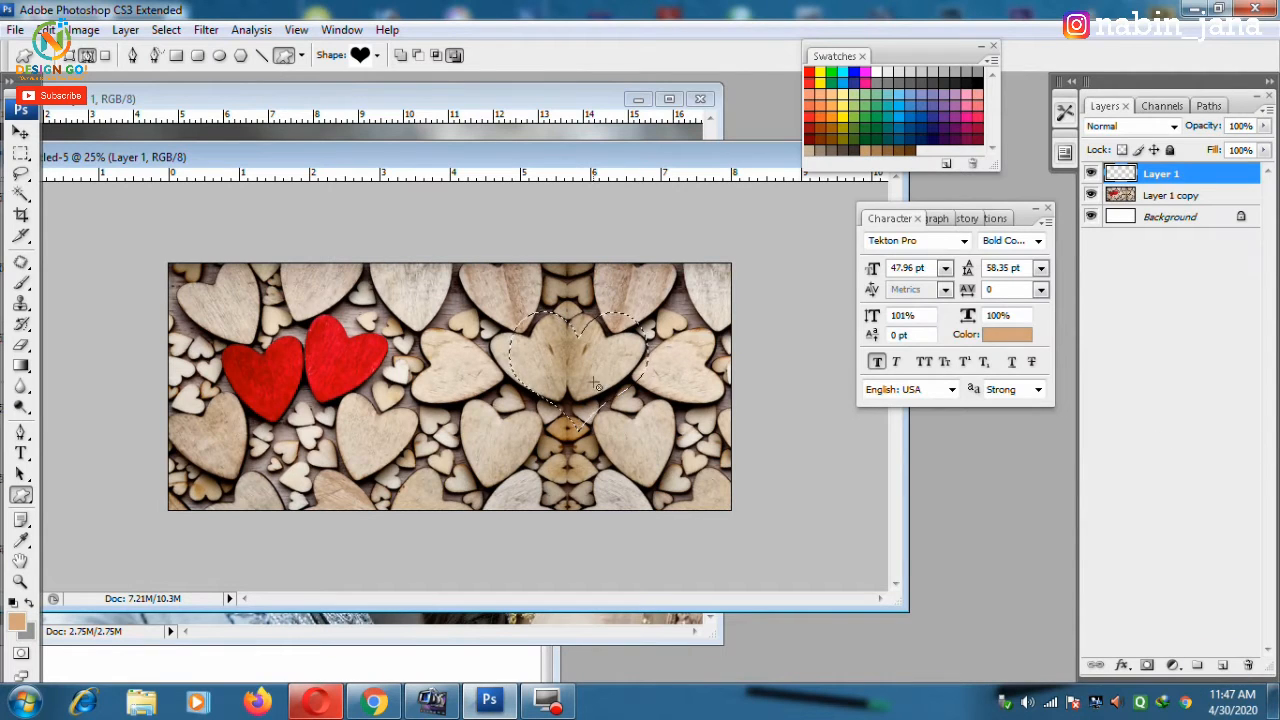
key(alt+BackSpace)
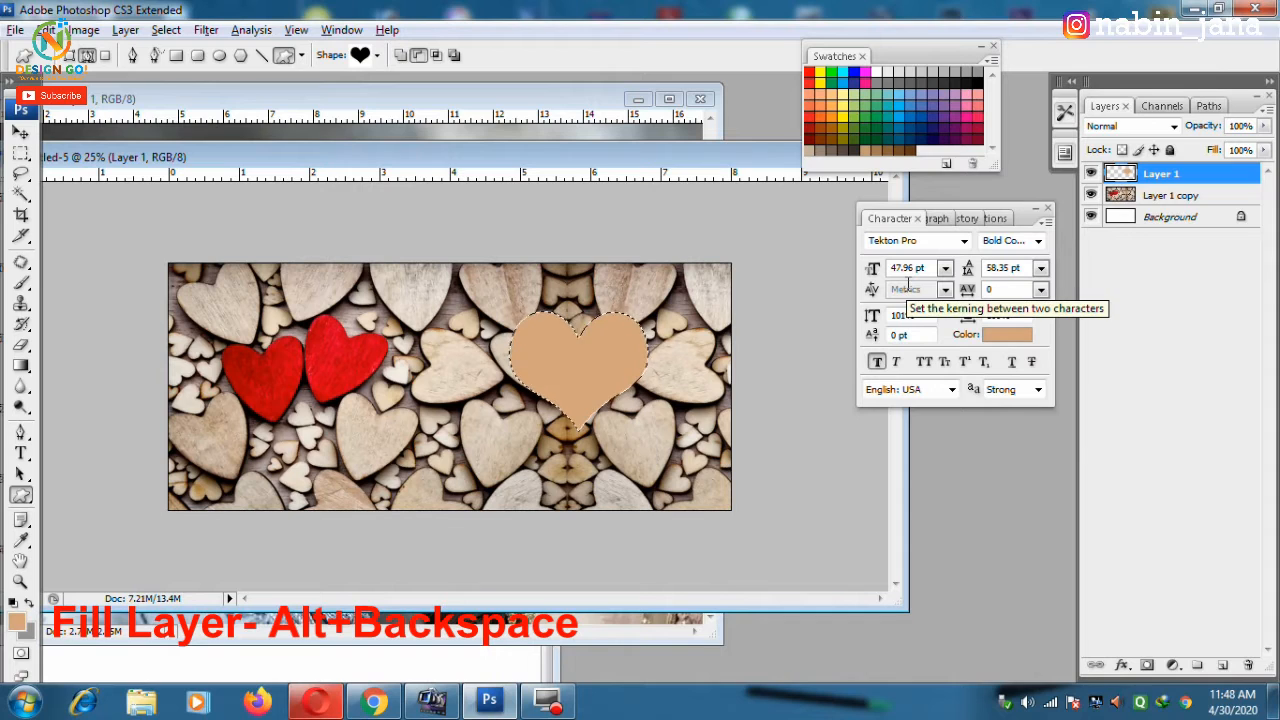
key(ctrl+d)
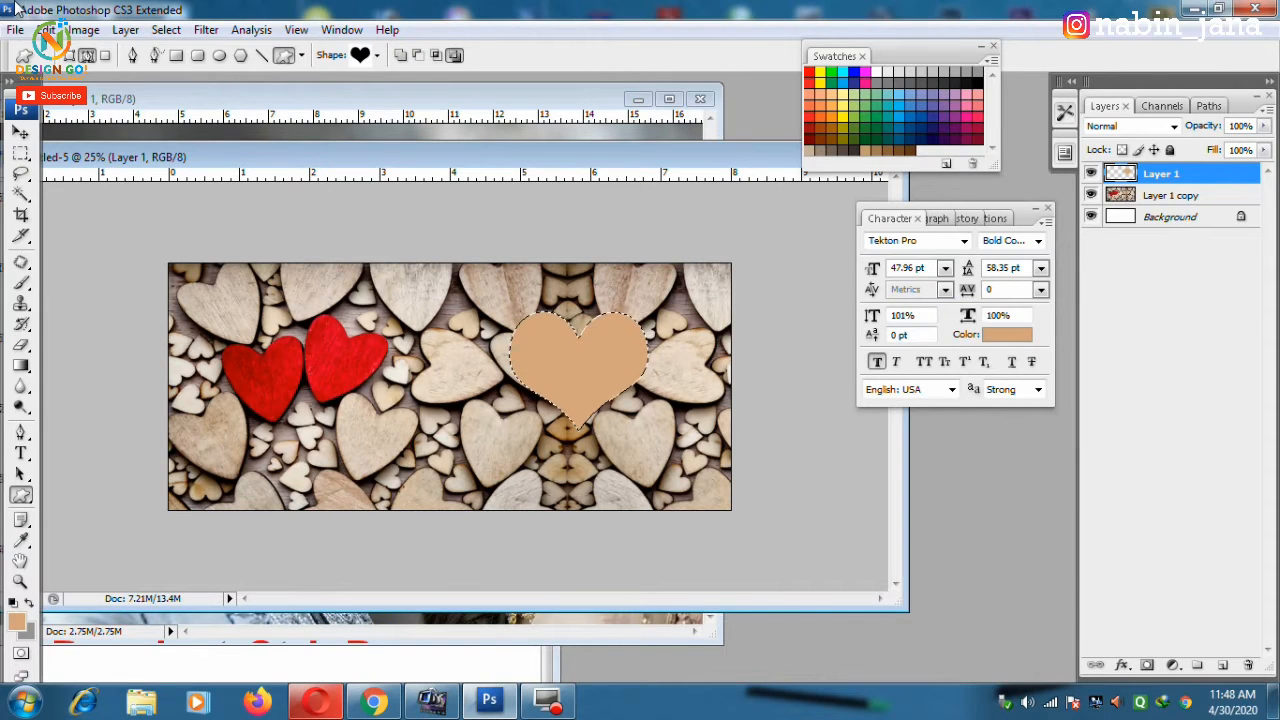
Step: Deselect the tan heart, scale it up to about 155%, and rotate it counterclockwise about 8° over the right half
click(19, 133)
key(ctrl+t)
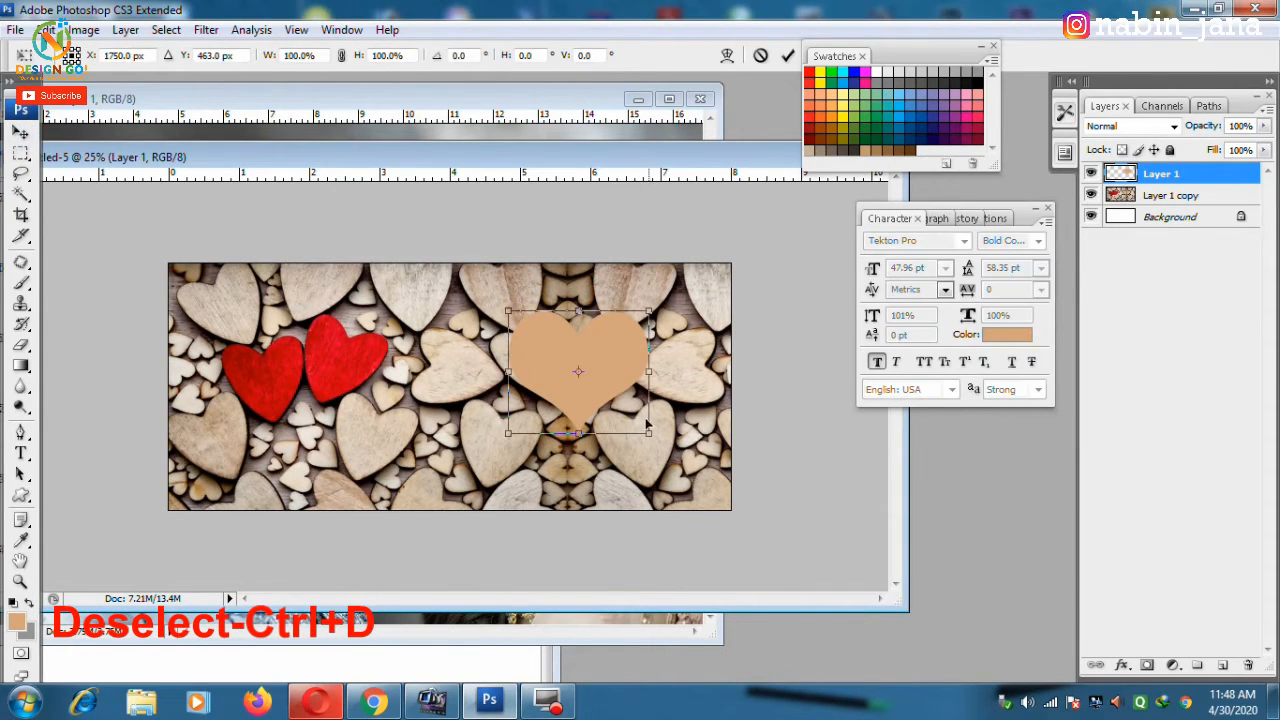
drag(645, 436, 694, 478)
drag(623, 371, 639, 387)
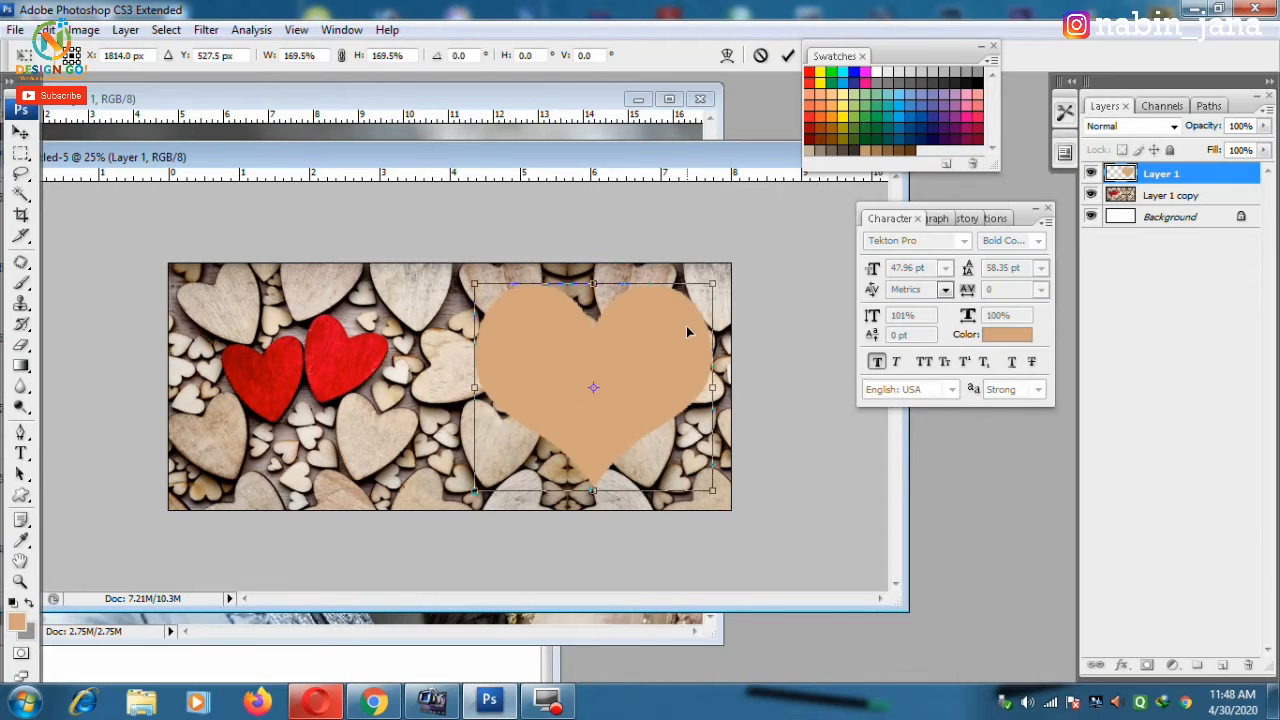
drag(715, 285, 704, 293)
drag(780, 406, 780, 382)
click(646, 385)
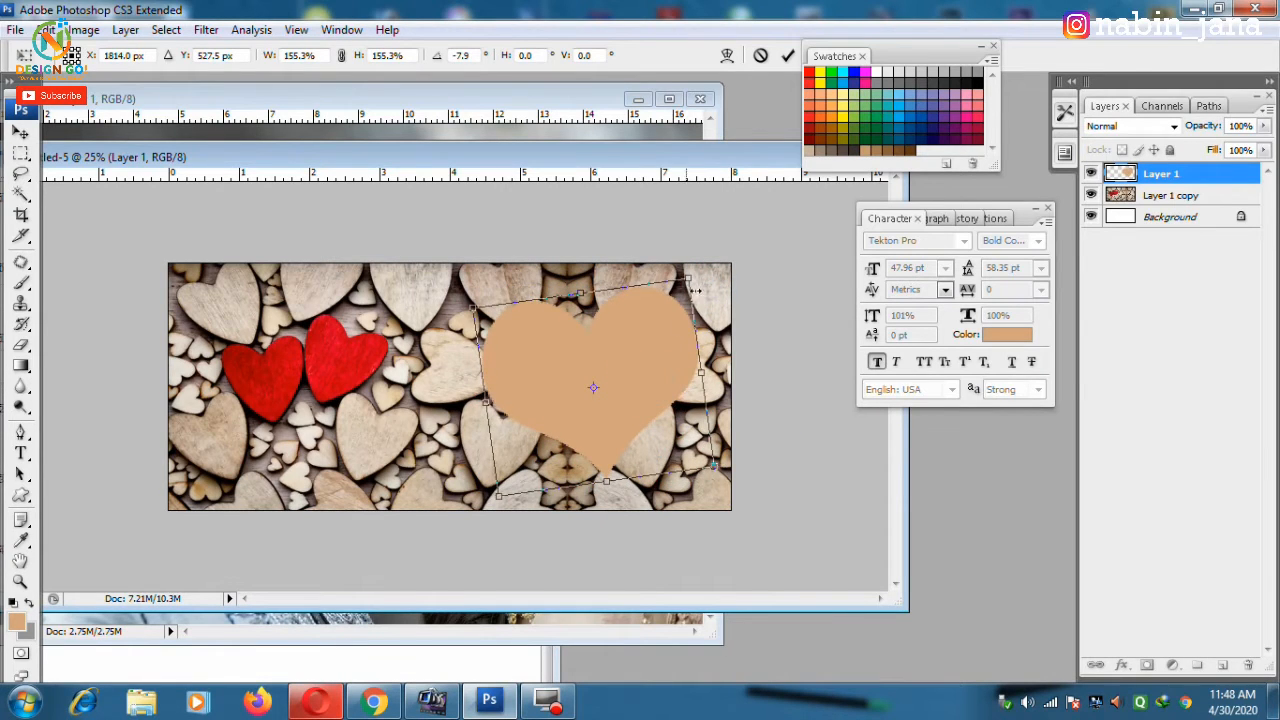
drag(690, 282, 694, 280)
key(Return)
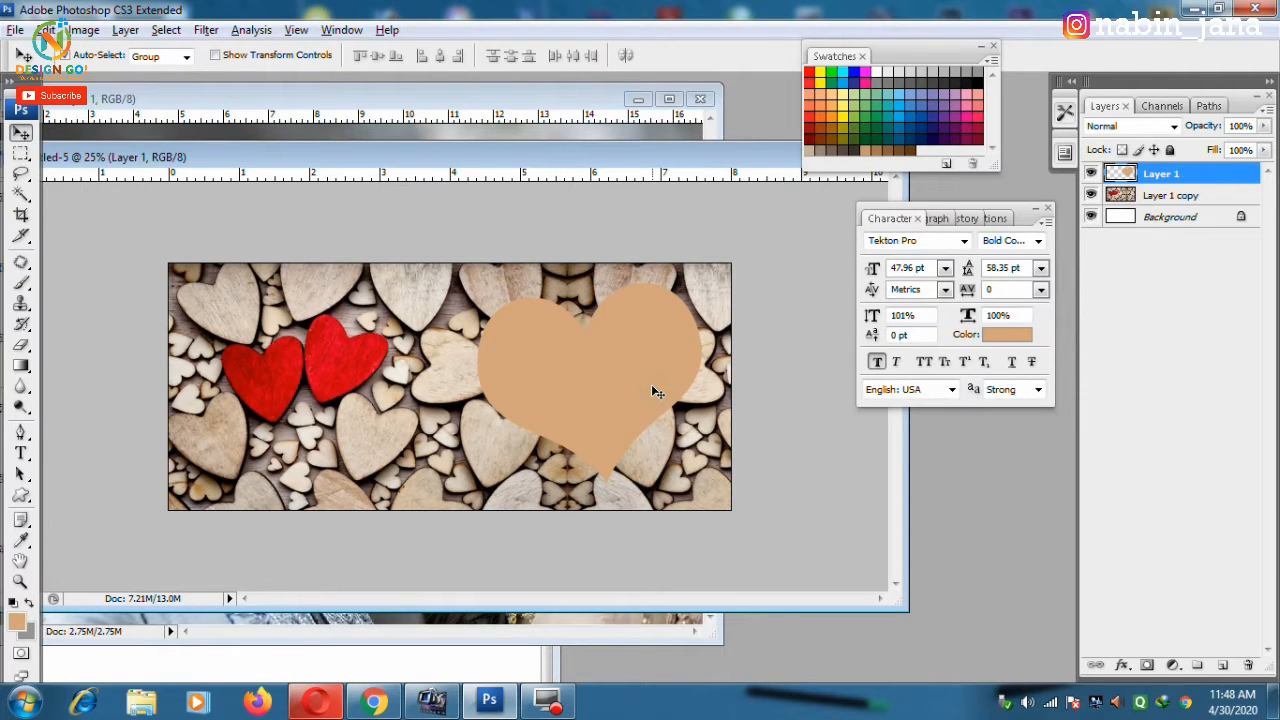
Step: Duplicate the tan heart layer and slightly enlarge the lower heart so it forms a border around the upper one
key(ctrl+j)
click(1170, 195)
key(ctrl+t)
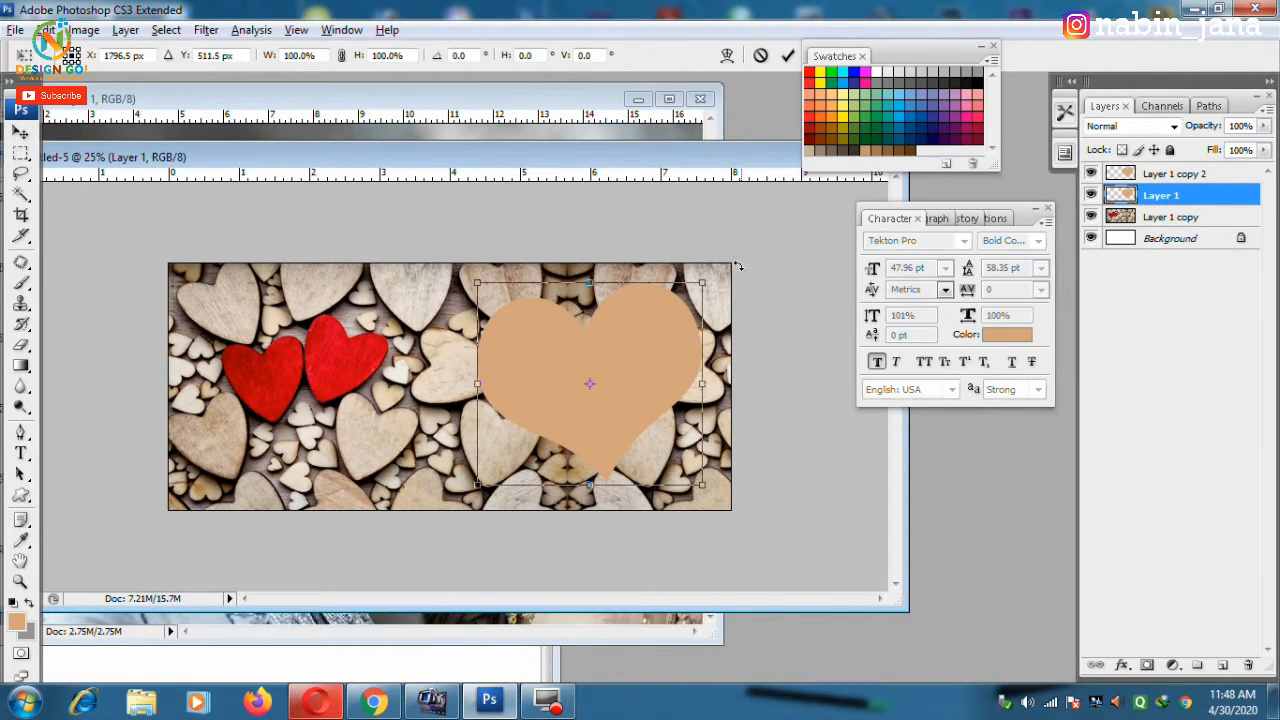
drag(706, 284, 716, 274)
key(Return)
Step: Give the lower heart a Color Overlay in off-white f6f5f3
click(1121, 665)
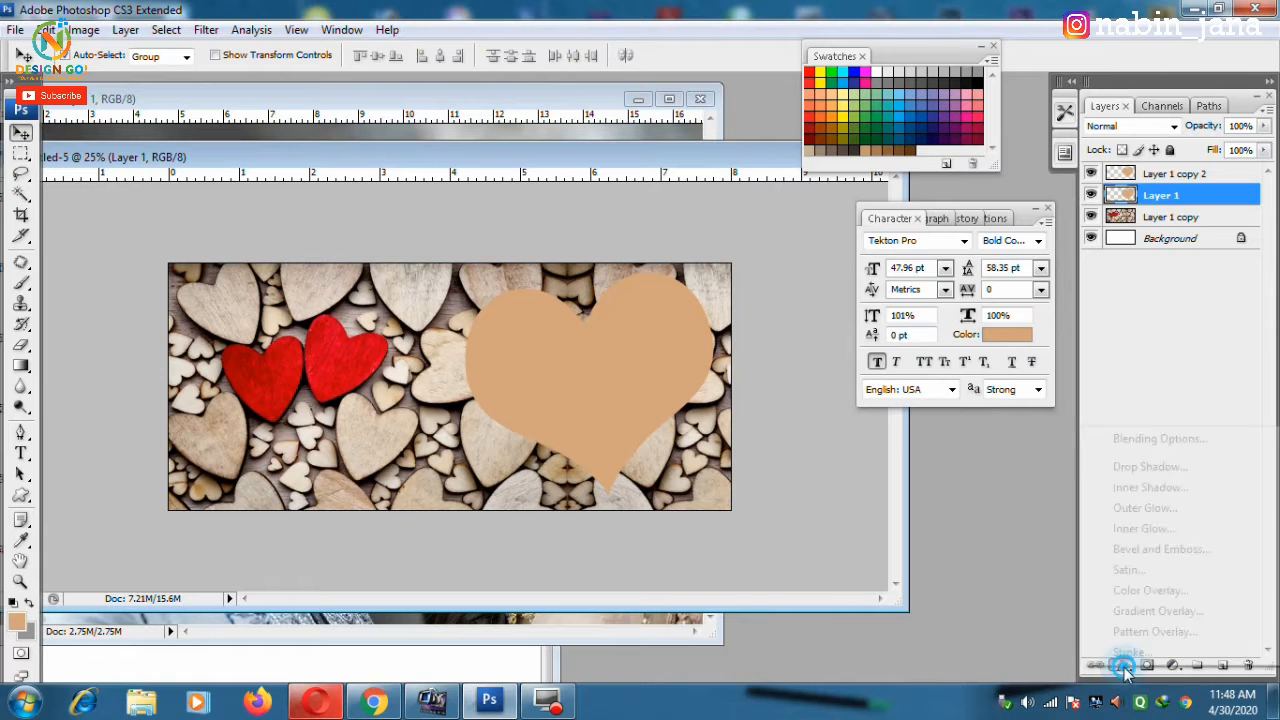
click(1150, 591)
click(968, 284)
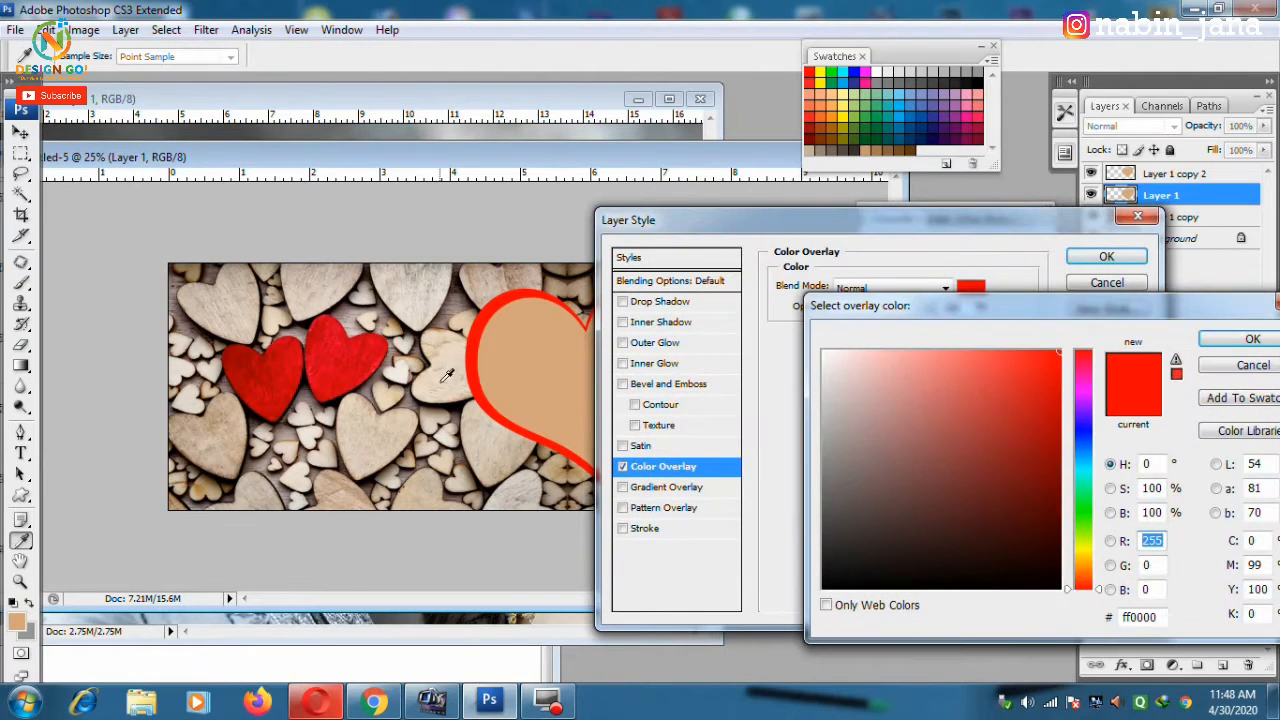
click(443, 378)
click(824, 354)
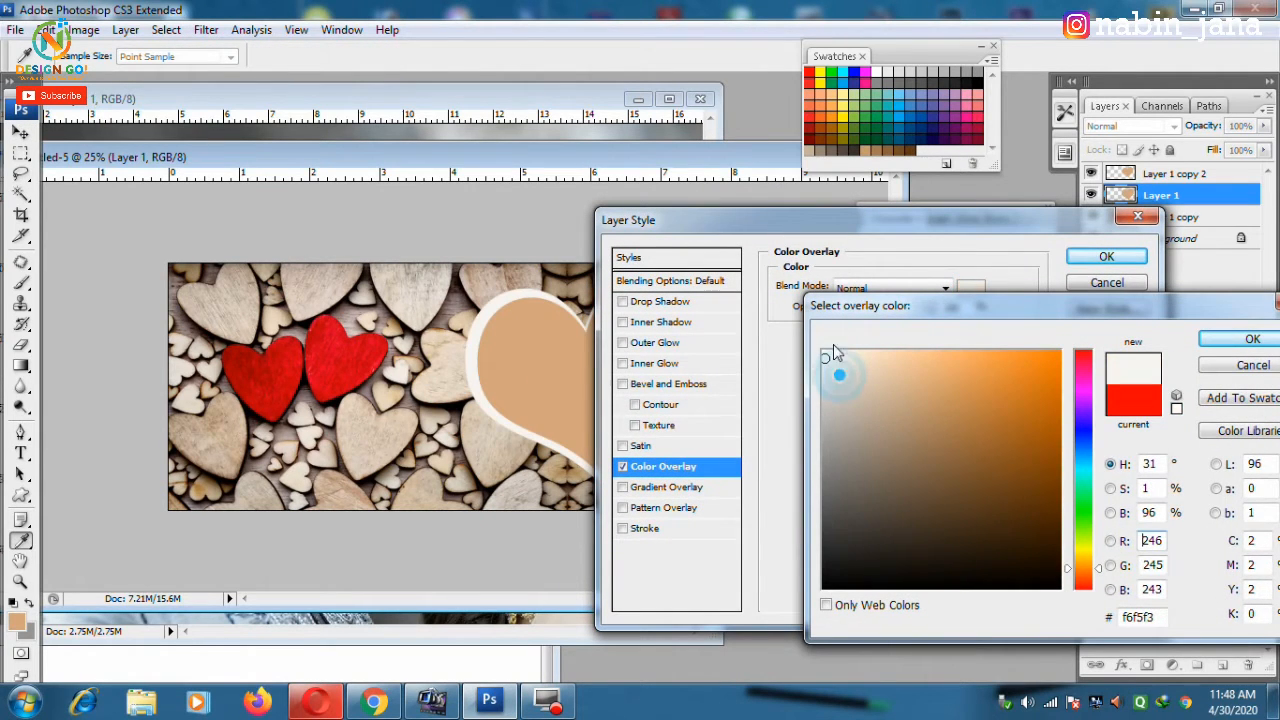
click(1252, 339)
Step: Add a Multiply drop shadow to the lower heart with 100% opacity, 0 px distance and 131 px size
click(640, 301)
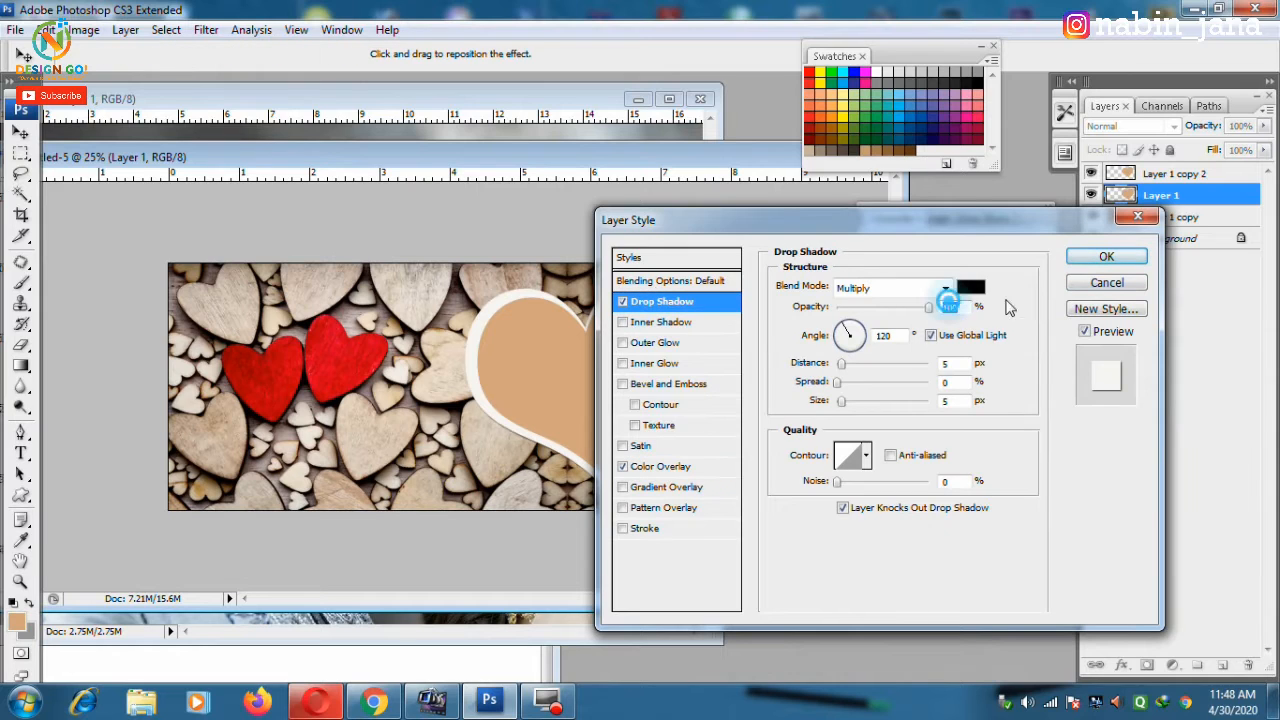
drag(841, 363, 890, 400)
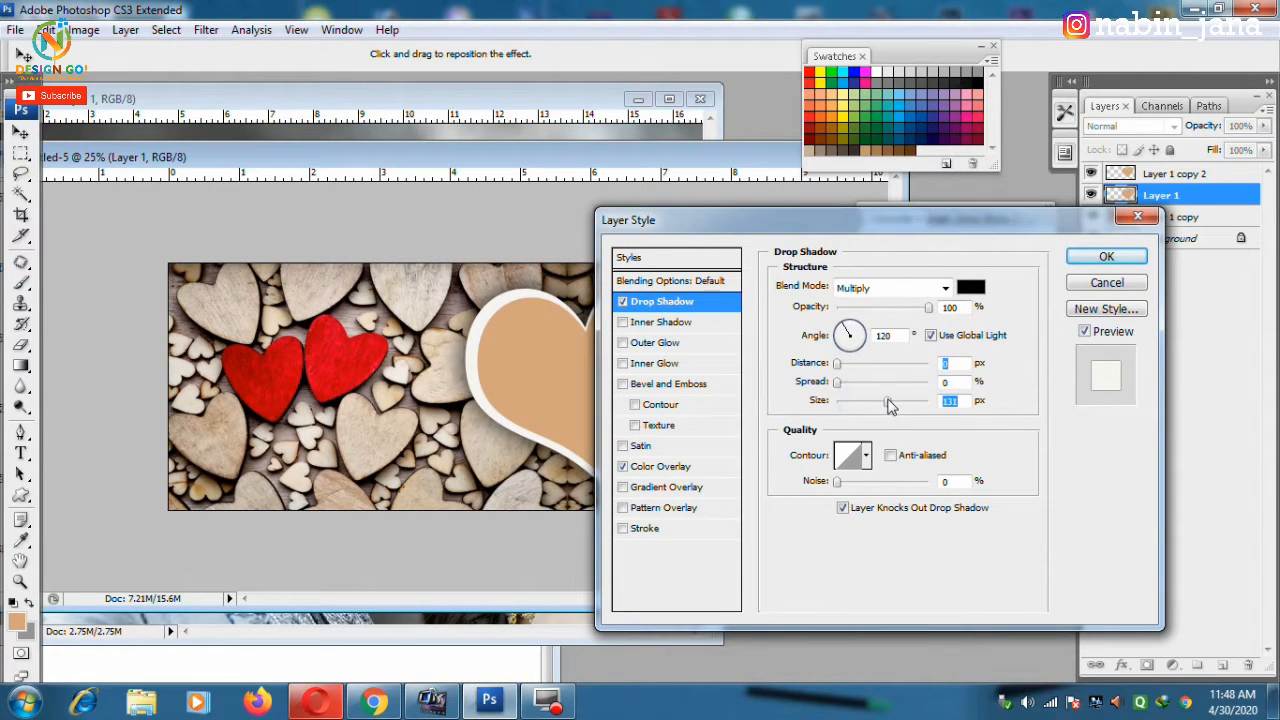
click(1106, 257)
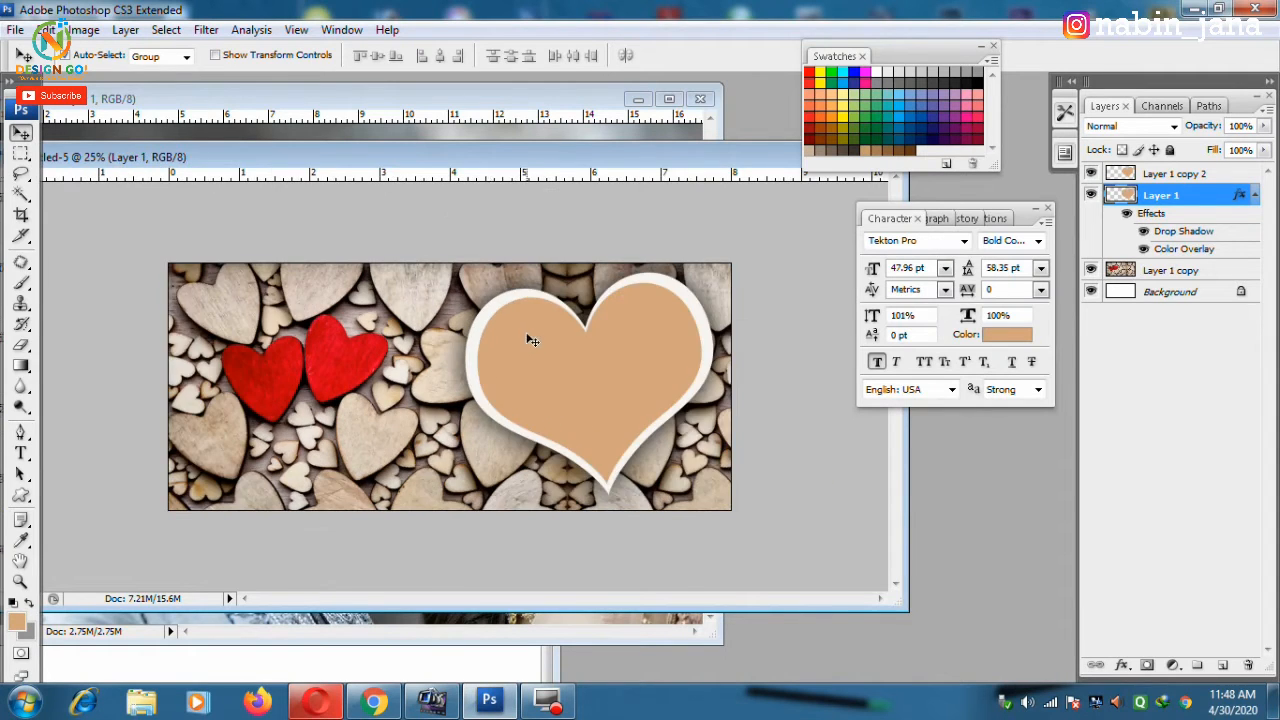
Step: Copy the couple photo into the hearts document above the upper heart layer, position it over the heart and clip it to that layer
click(422, 130)
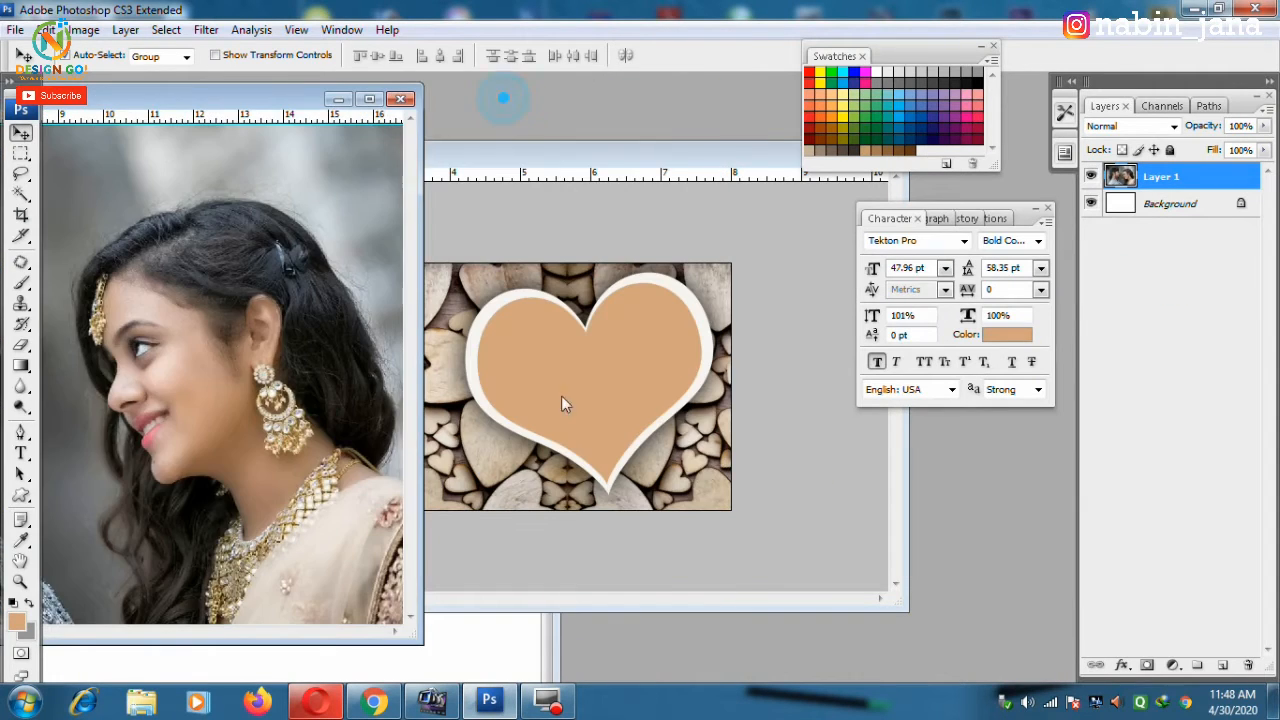
click(561, 395)
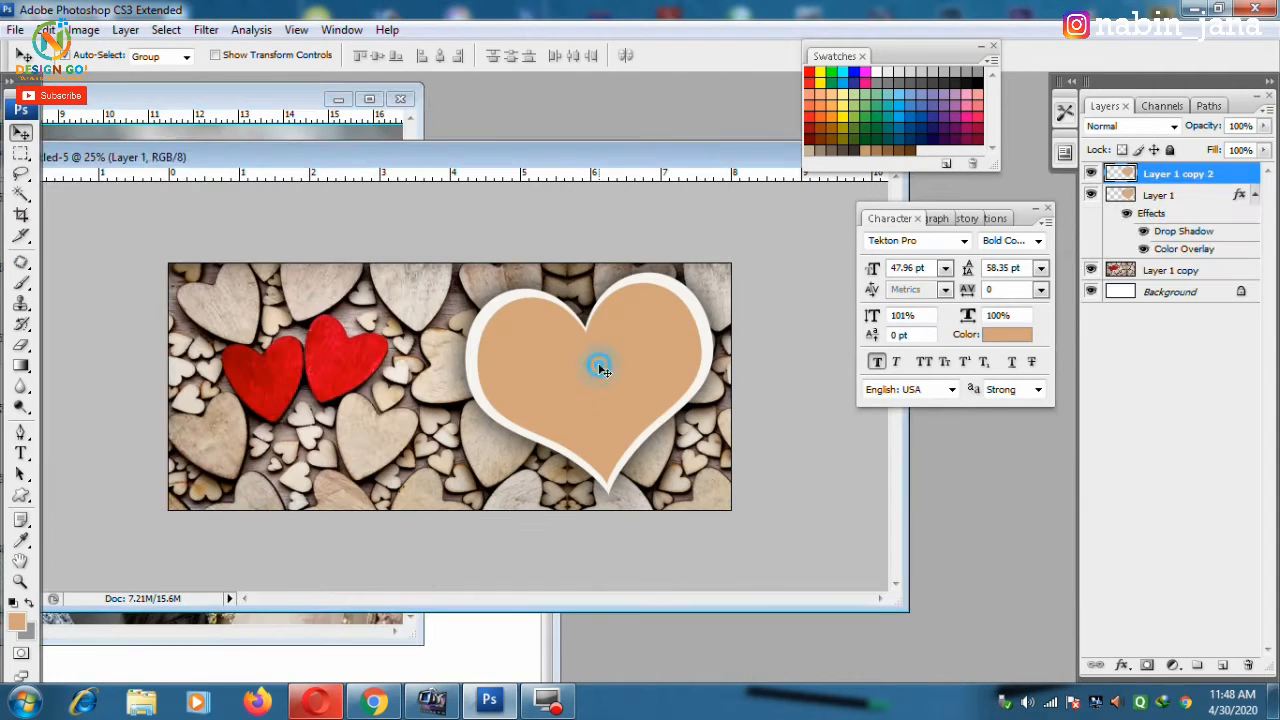
drag(587, 371, 632, 373)
key(ctrl+z)
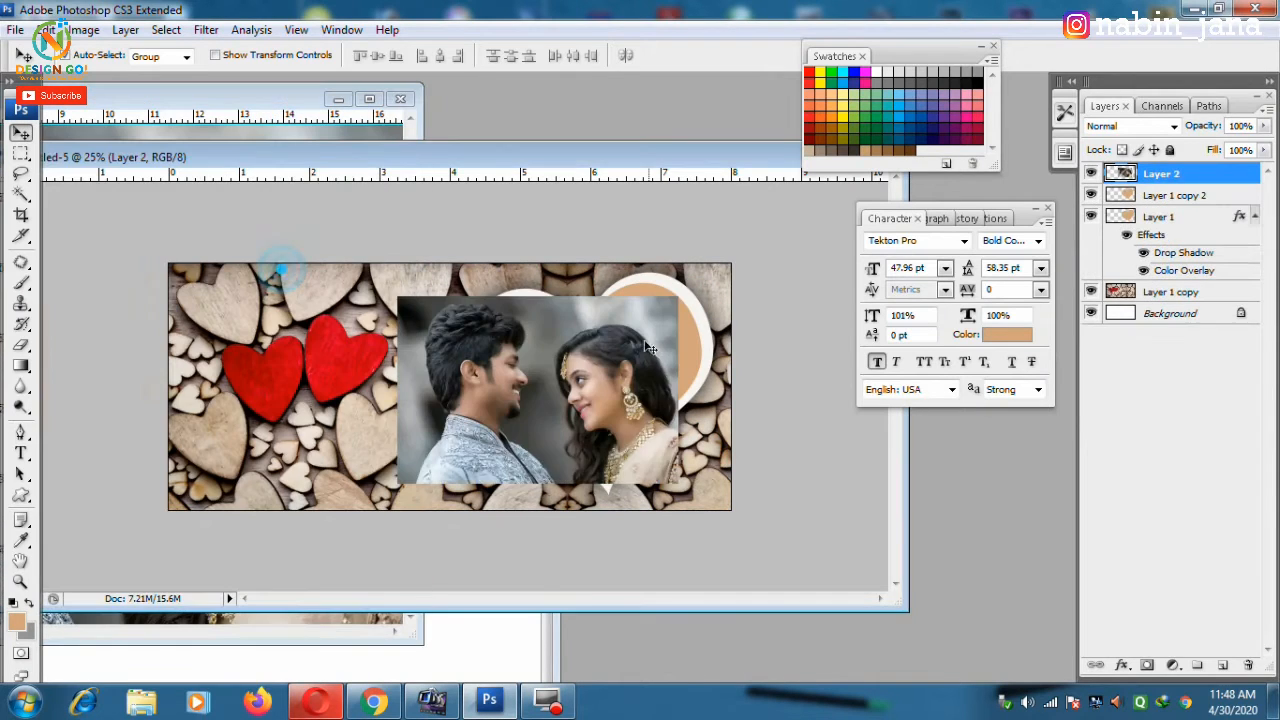
drag(677, 365, 664, 346)
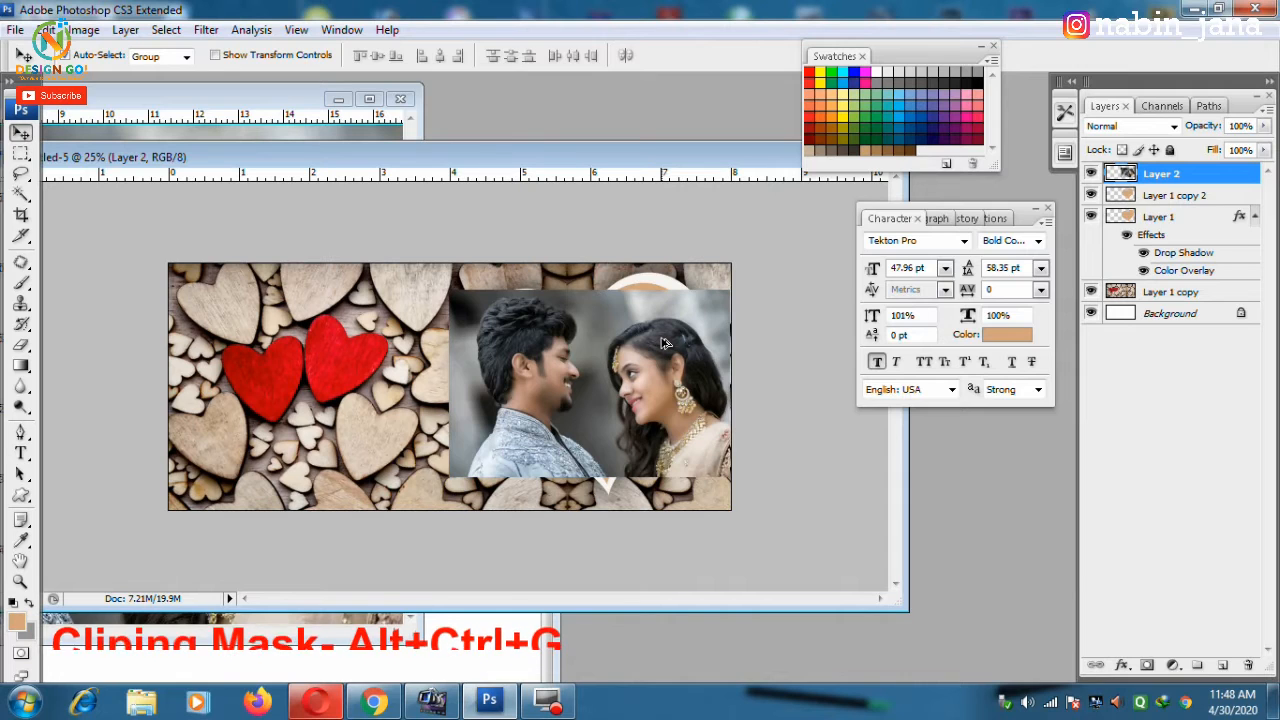
key(ctrl+alt+g)
Step: Transform the clipped couple photo, rotating it slightly and repositioning it so both faces fit inside the heart
key(ctrl+t)
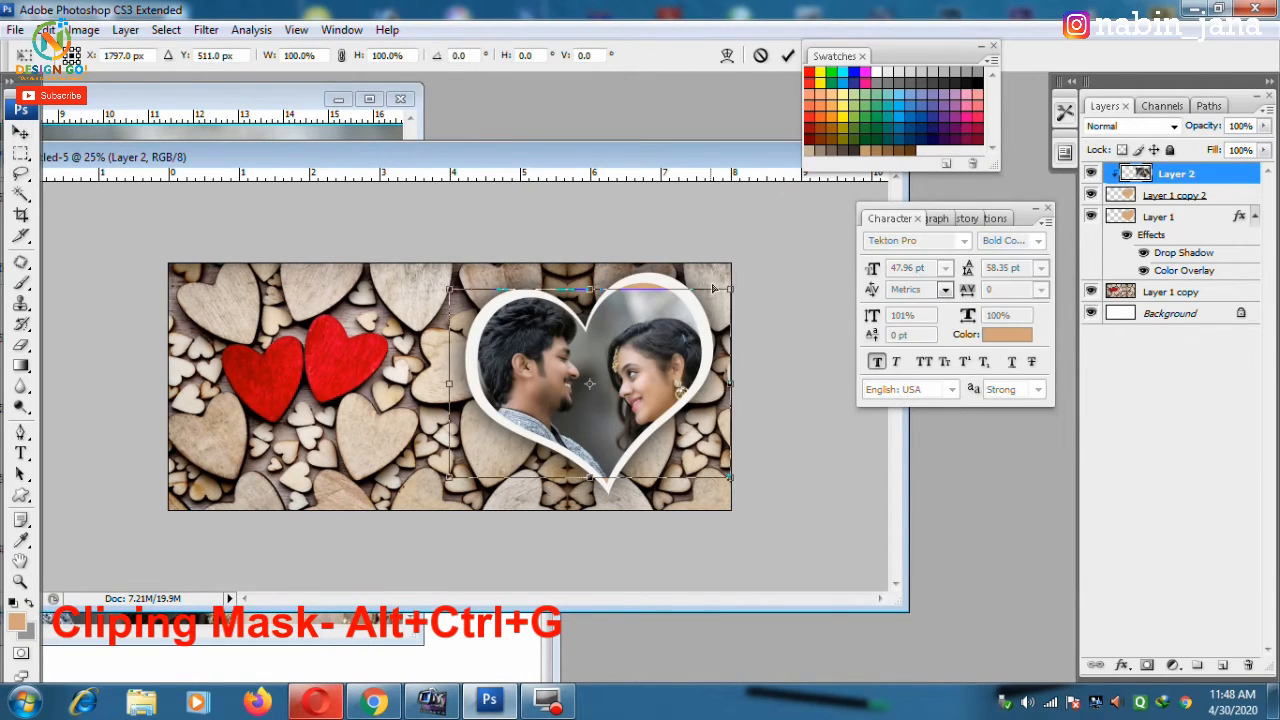
drag(724, 283, 738, 305)
drag(670, 377, 655, 360)
drag(704, 425, 745, 436)
key(Return)
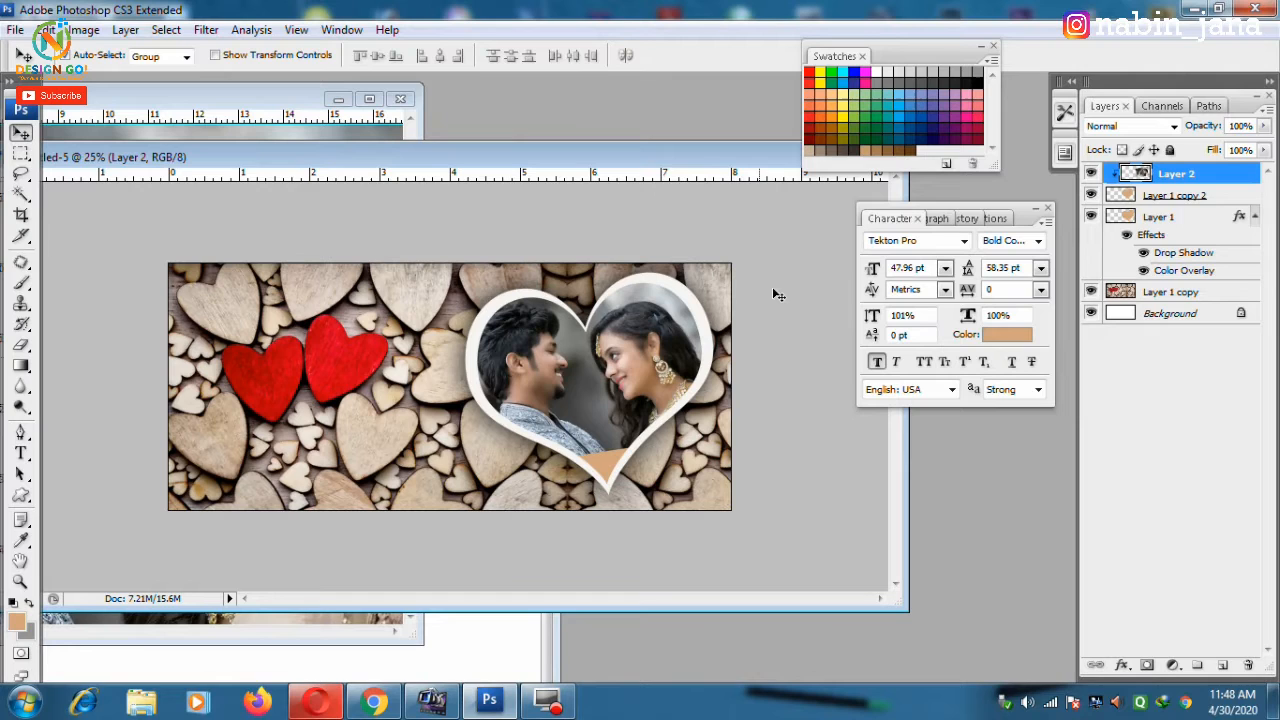
shift+click(1170, 234)
key(ctrl+t)
drag(747, 339, 750, 355)
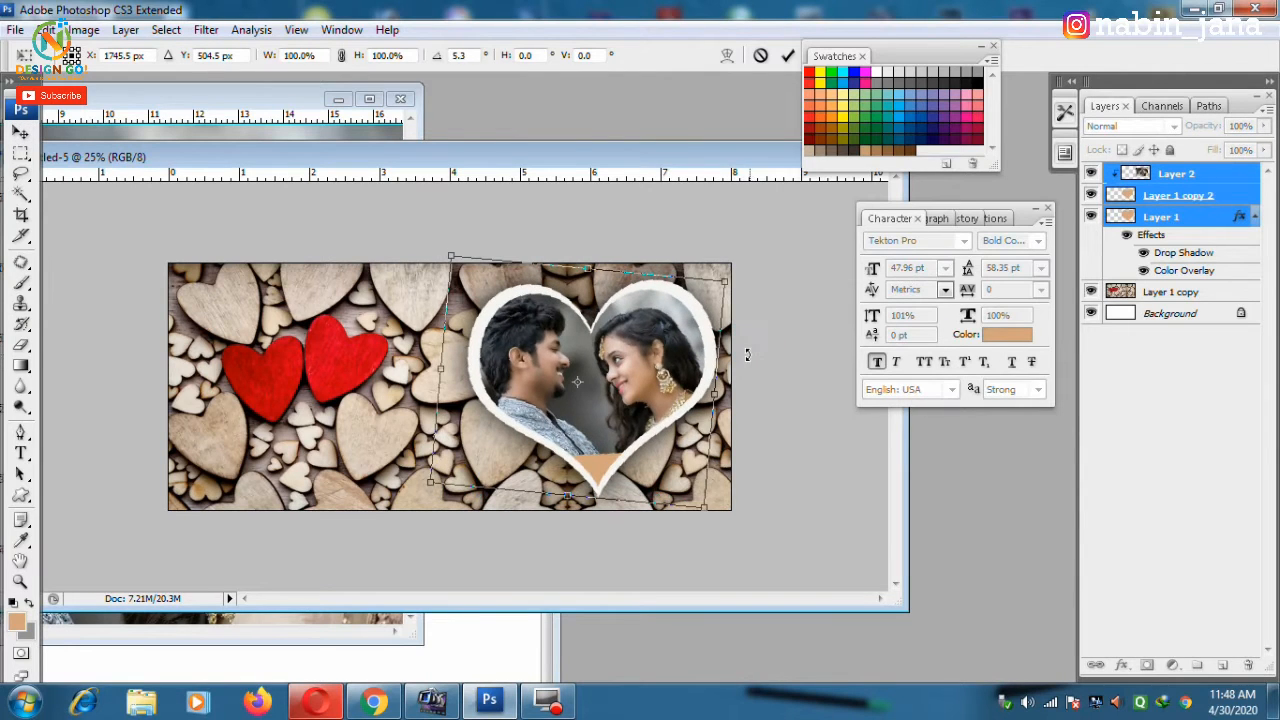
key(Return)
click(776, 376)
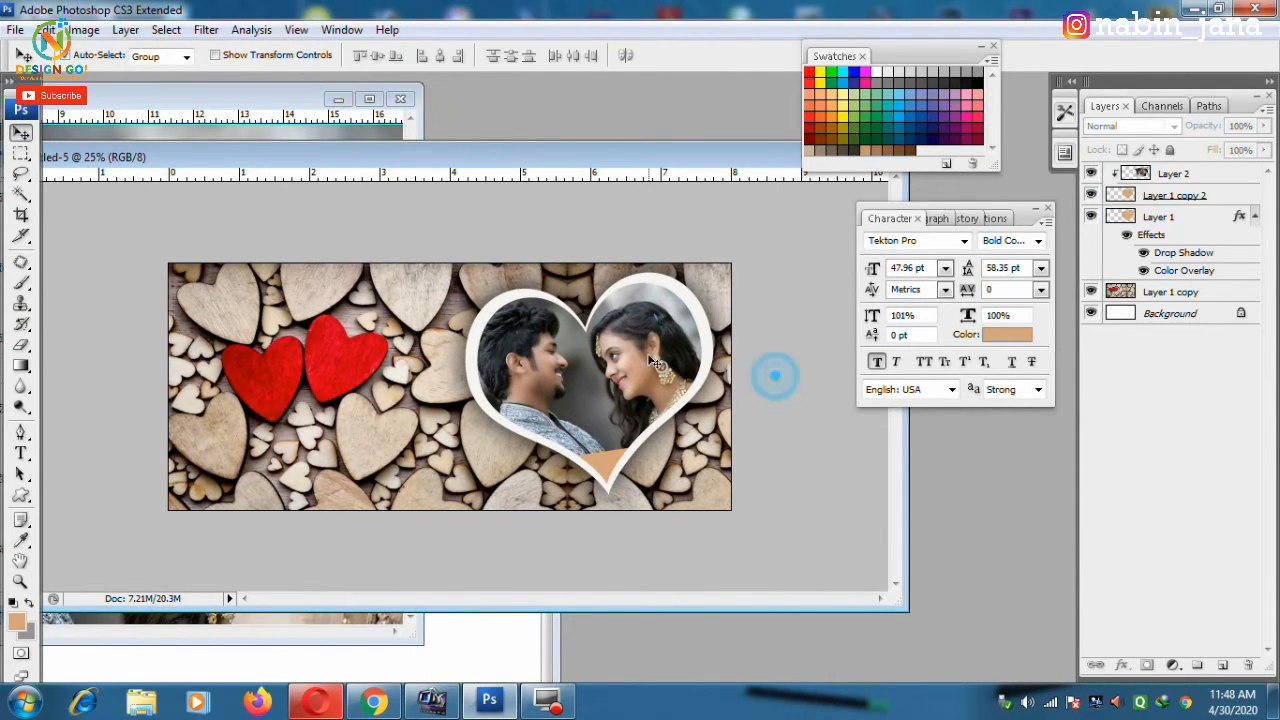
Step: Scale the clipped couple photo to 92.6%, rotate it about 16.4° clockwise, and reposition both faces inside the heart
click(650, 361)
key(ctrl+t)
drag(780, 409, 777, 473)
drag(656, 395, 659, 399)
drag(684, 510, 668, 491)
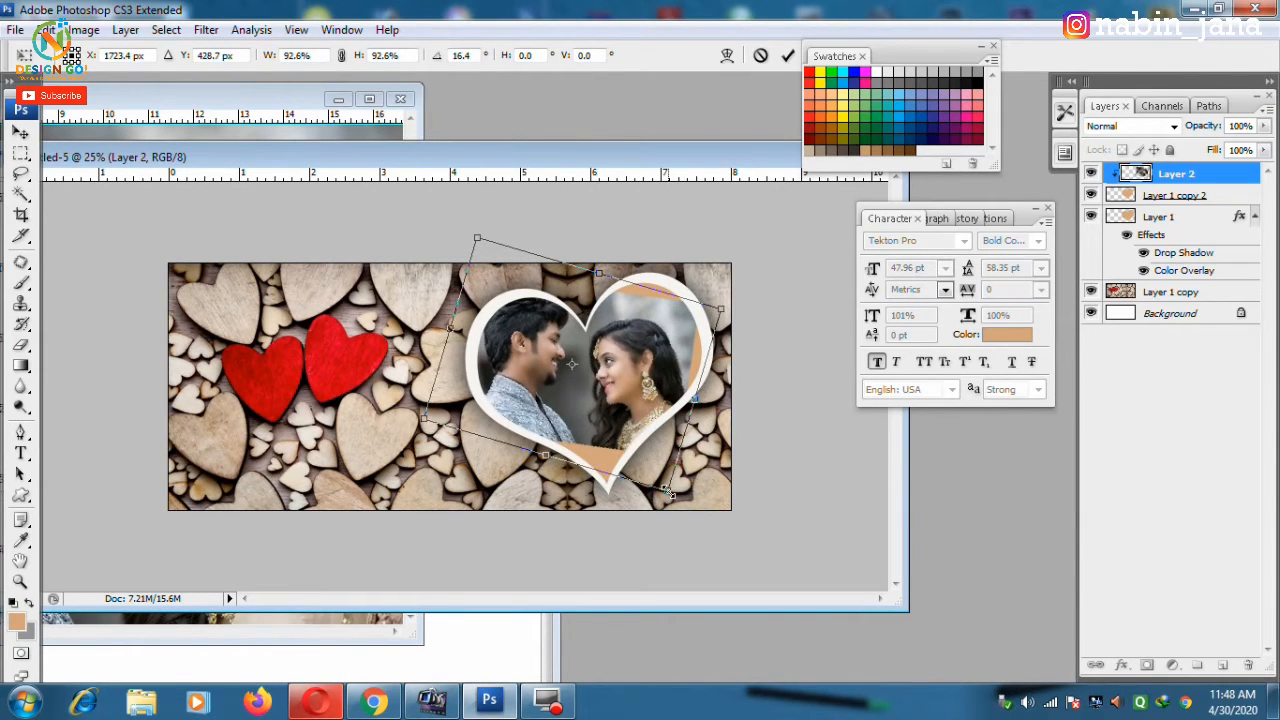
drag(640, 368, 648, 376)
key(Return)
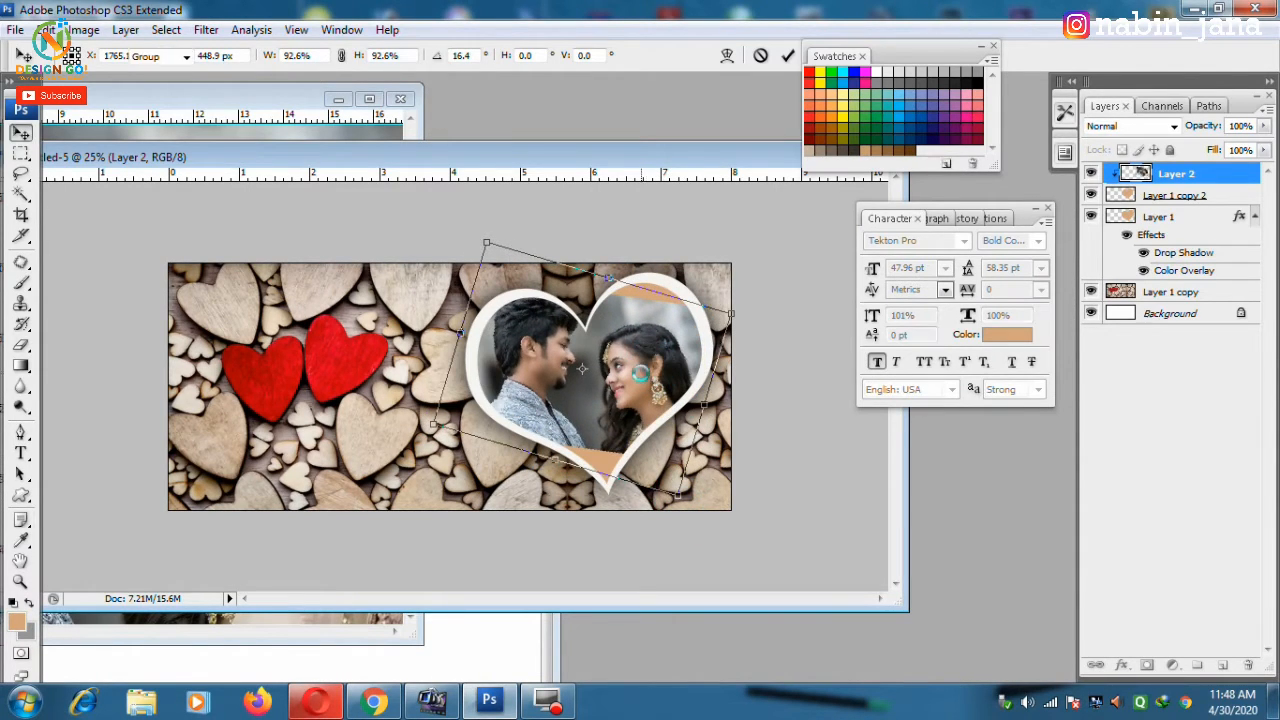
key(ctrl+plus)
drag(708, 340, 728, 302)
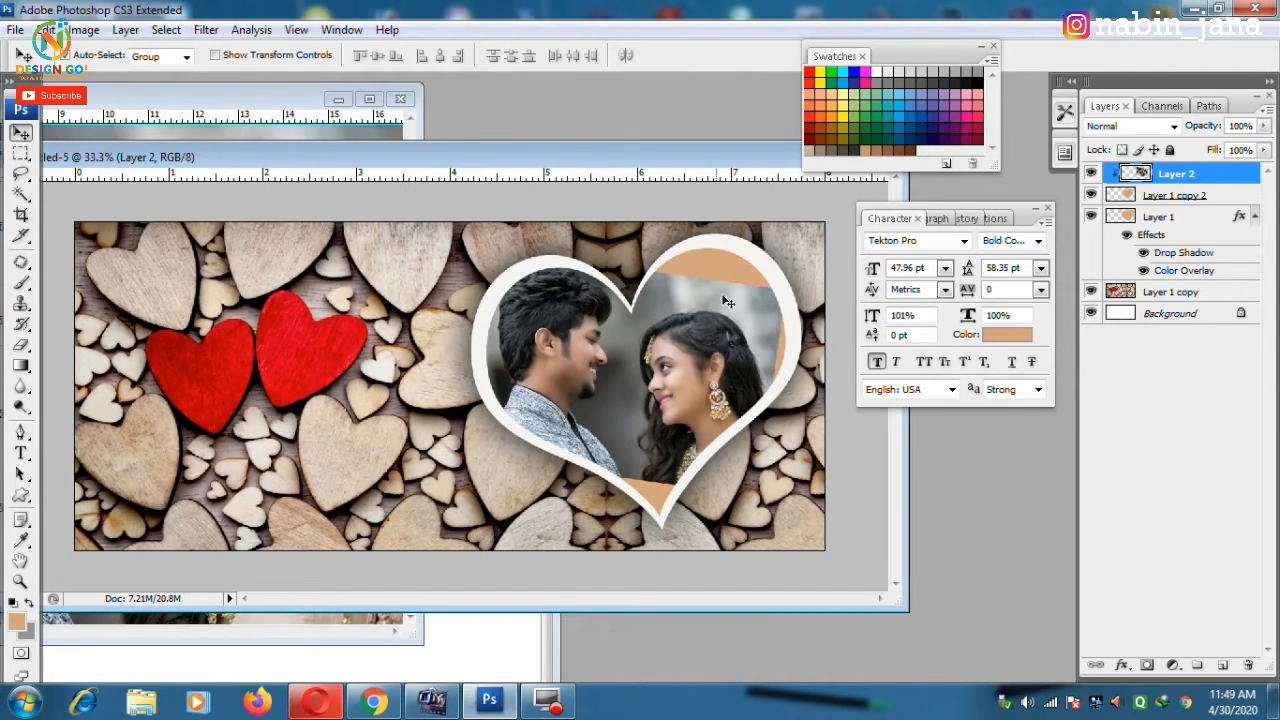
mouse_move(718, 398)
mouse_down()
mouse_move(728, 384)
mouse_move(705, 379)
mouse_up()
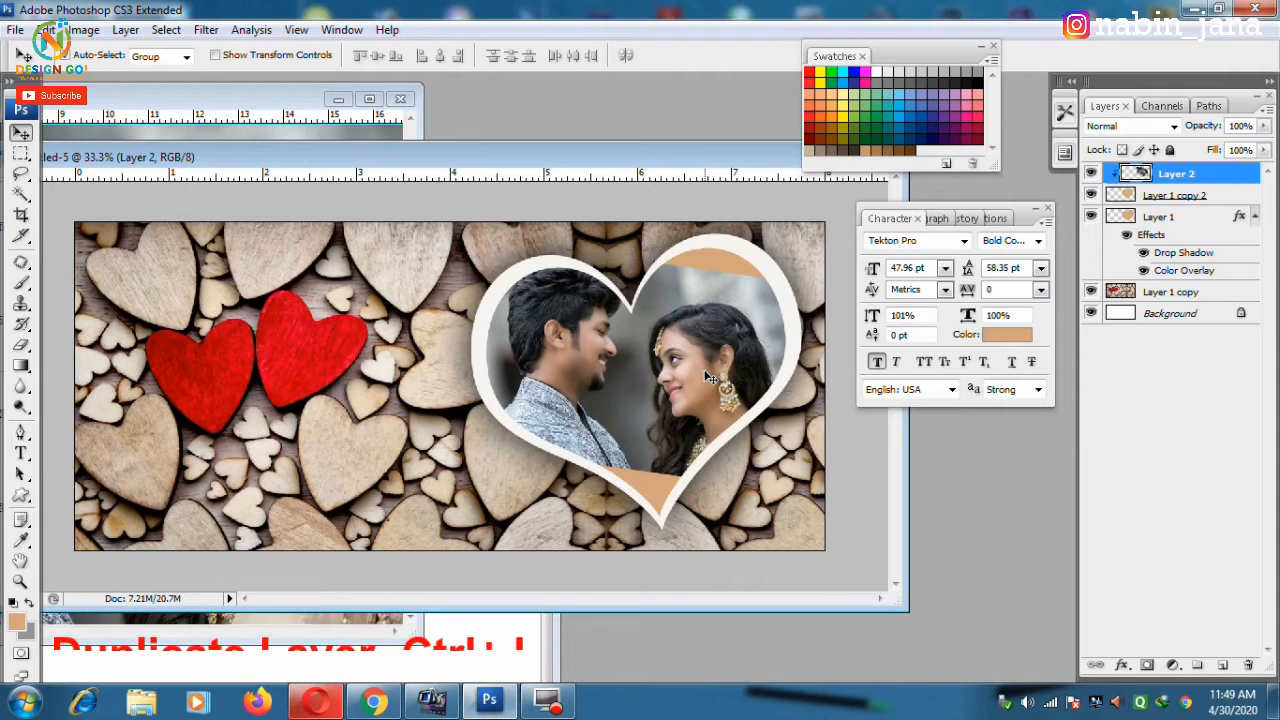
Step: Duplicate the clipped photo, move the copy below the original, and enlarge it to 145% to fill the heart's empty areas
key(ctrl+j)
key(ctrl+bracketleft)
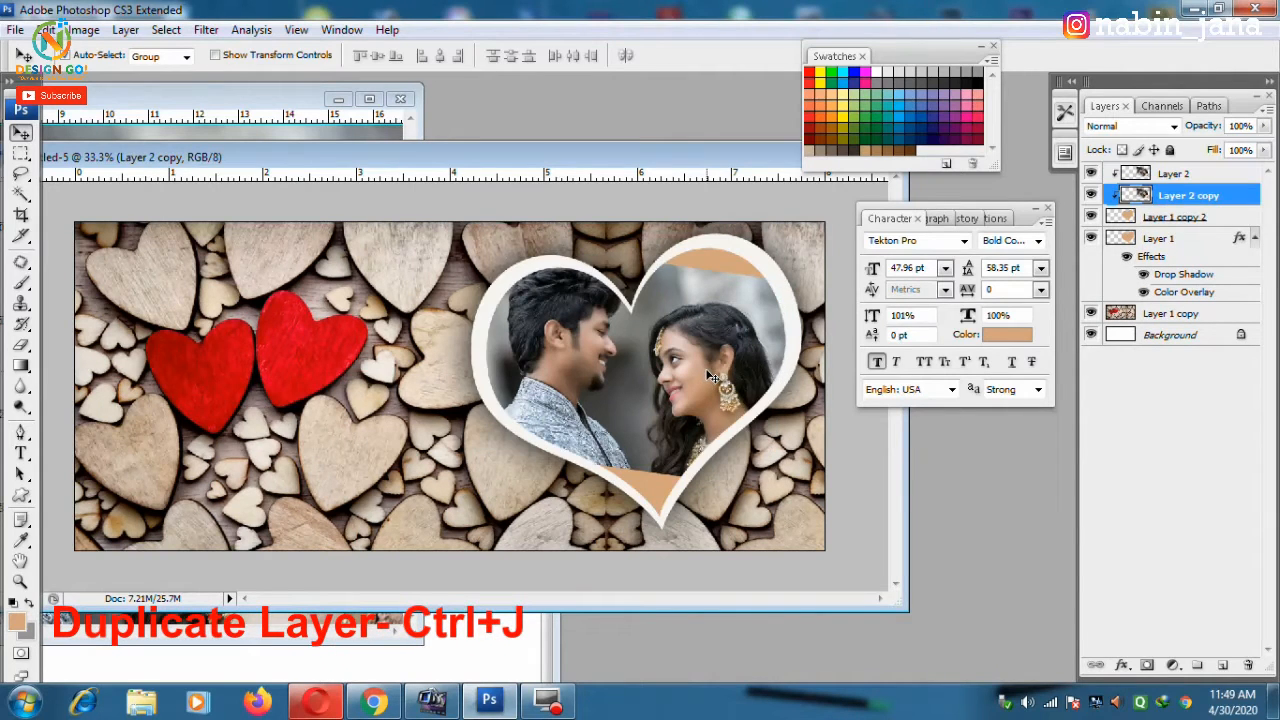
key(ctrl+t)
drag(797, 238, 872, 183)
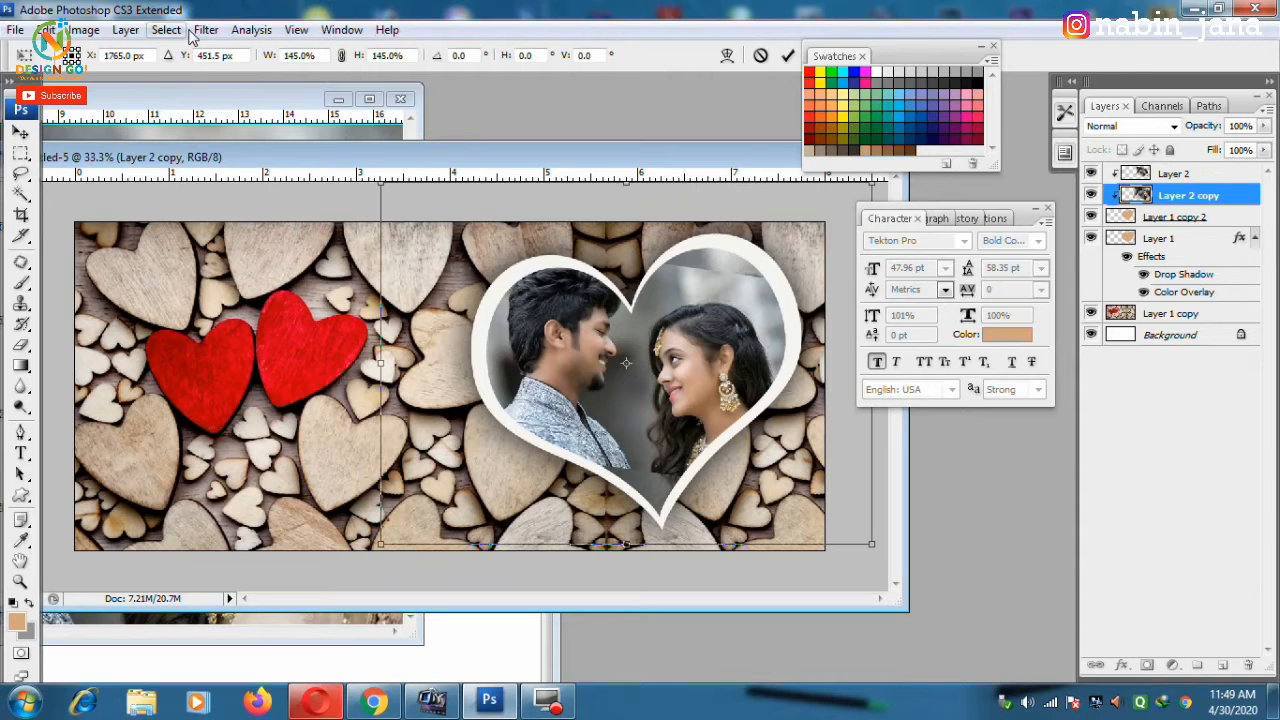
click(200, 30)
click(1205, 185)
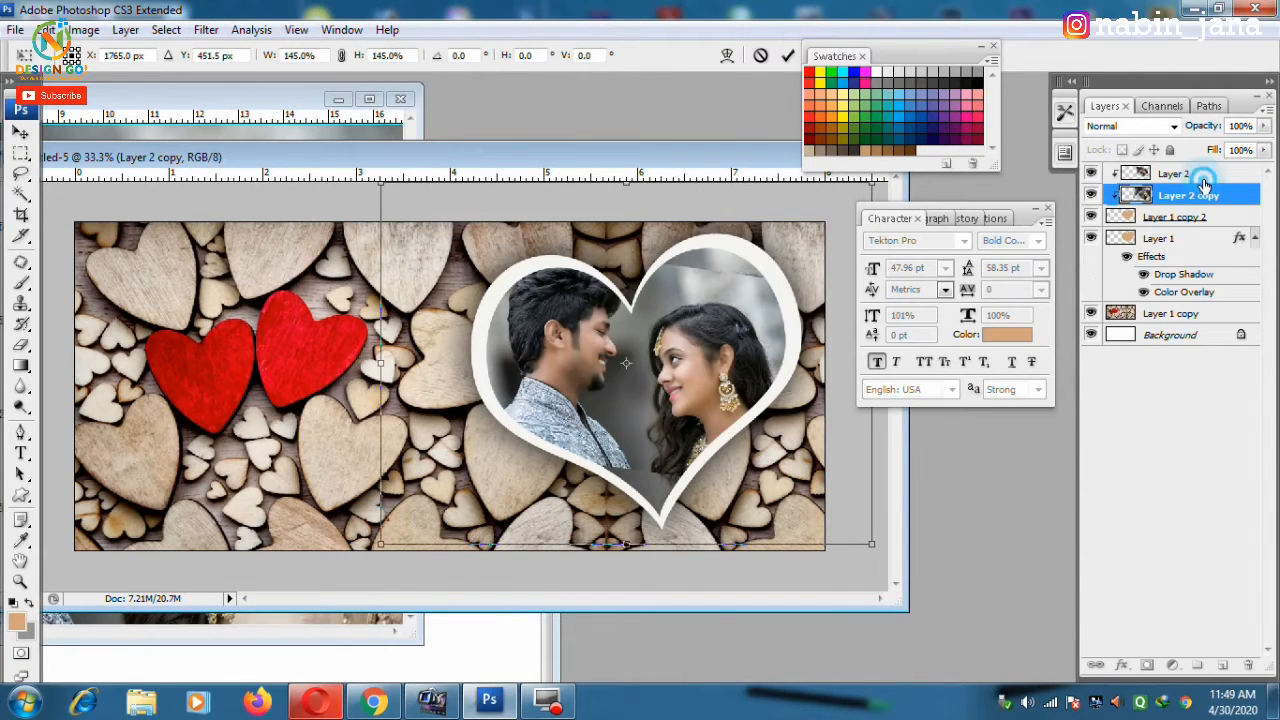
click(1191, 203)
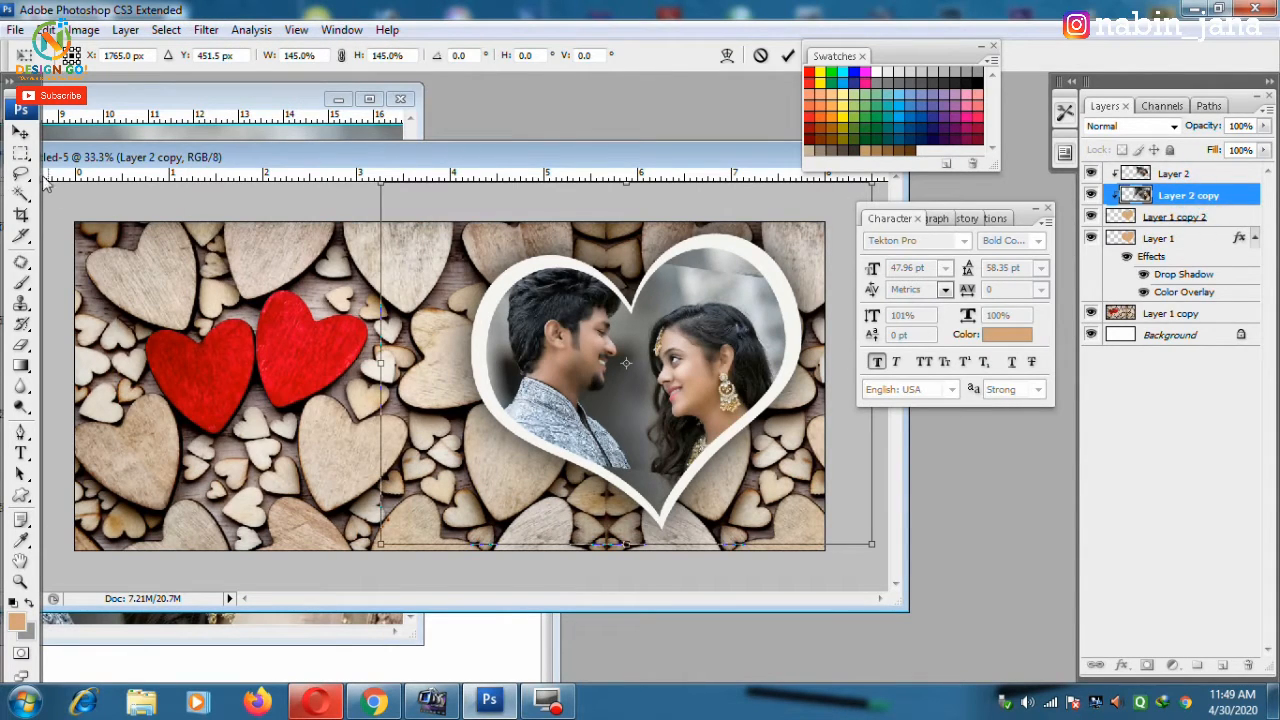
click(21, 152)
key(Return)
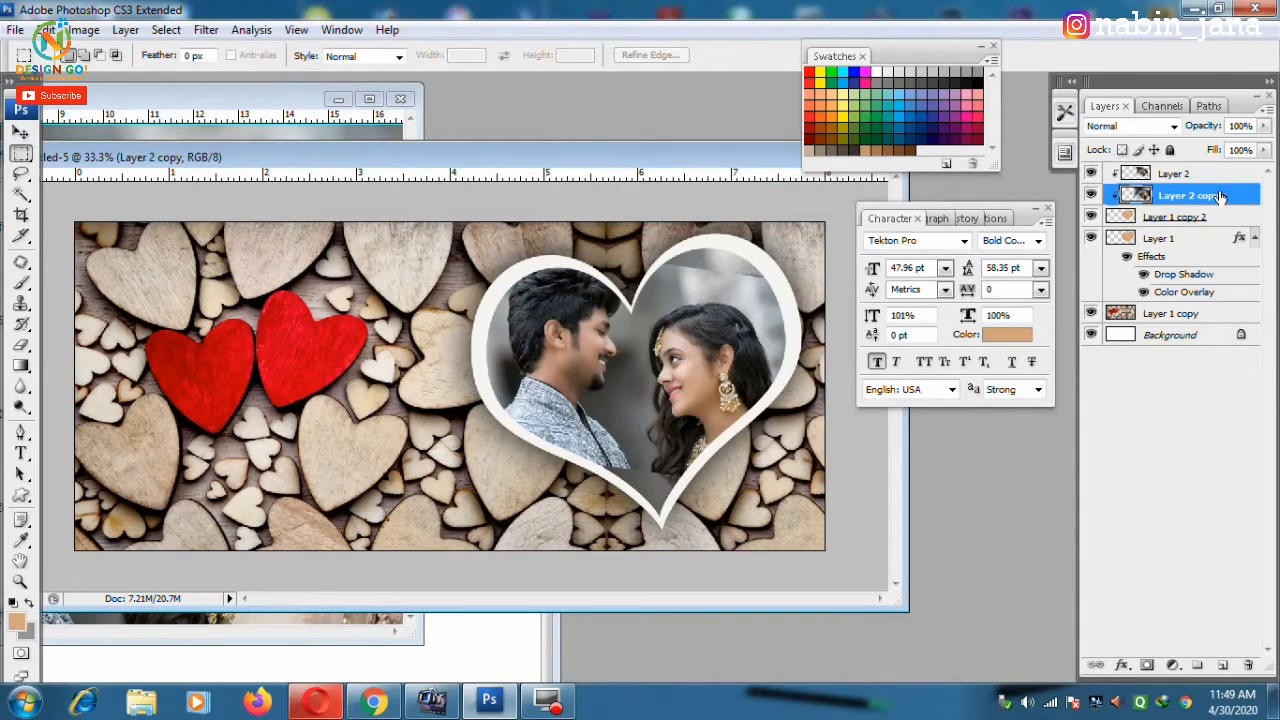
Step: Apply a Gaussian Blur to the enlarged photo copy
click(206, 30)
mouse_move(300, 220)
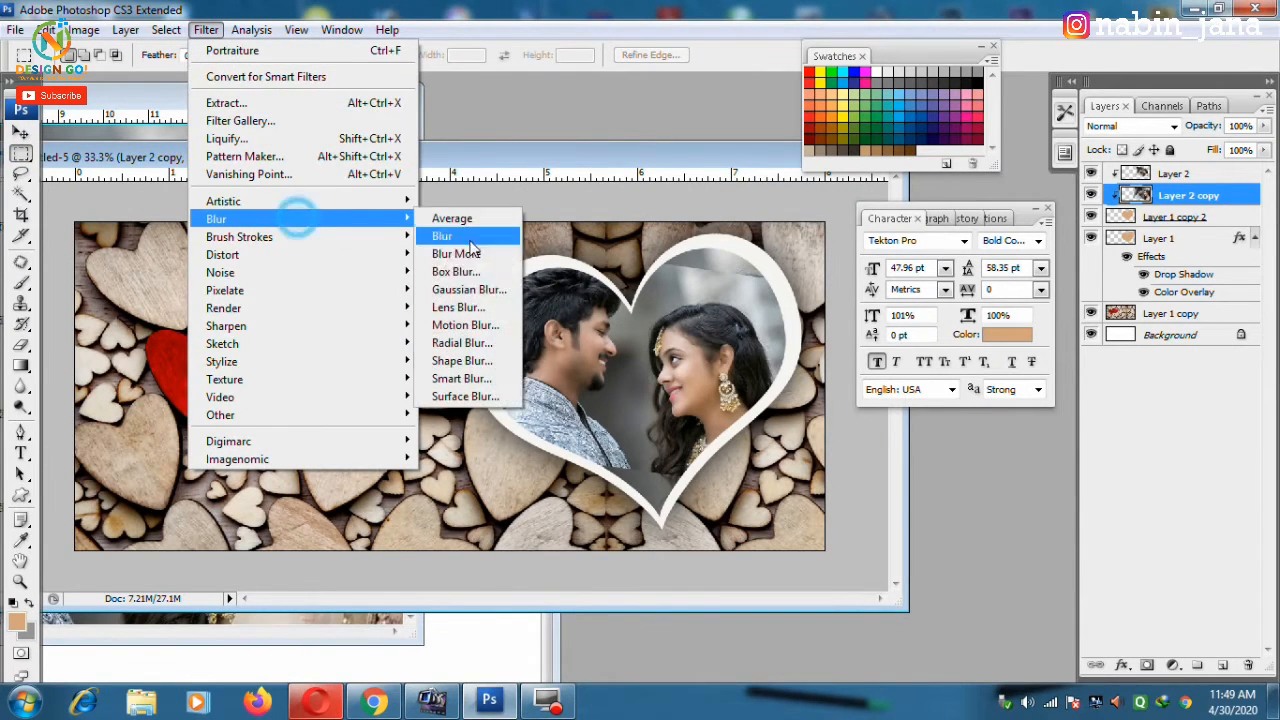
click(468, 289)
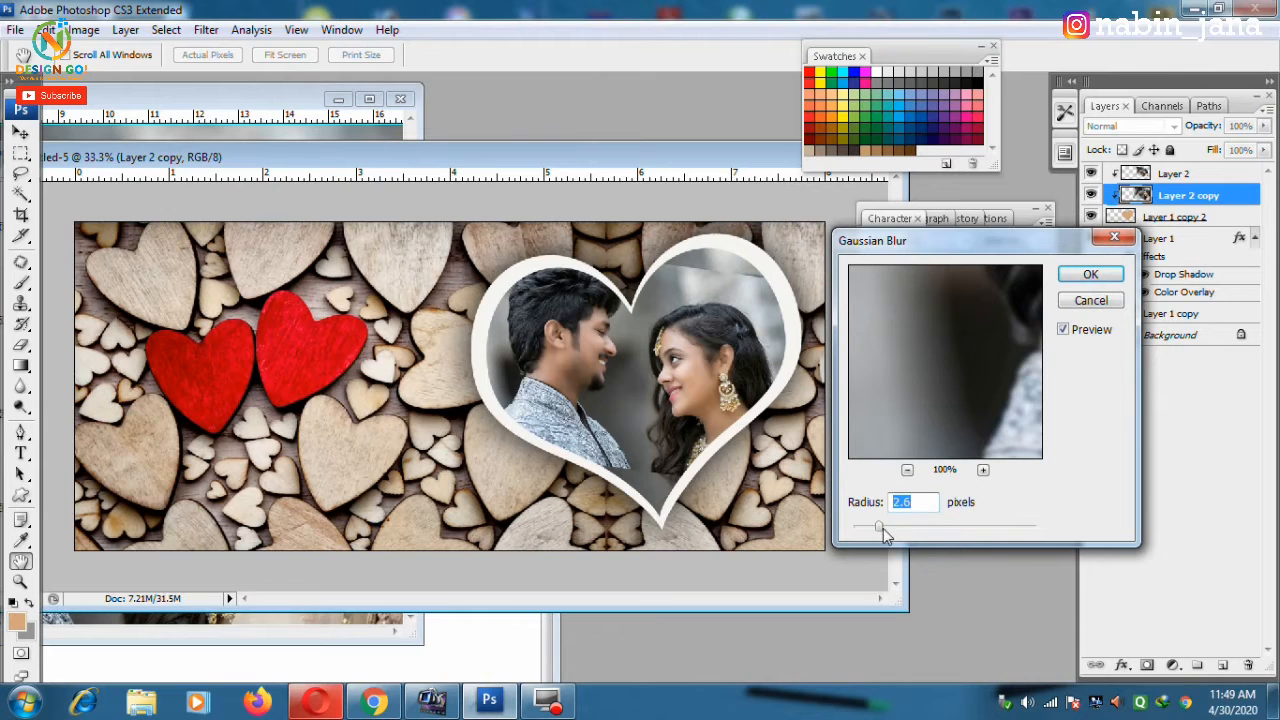
drag(884, 535, 952, 530)
click(1091, 275)
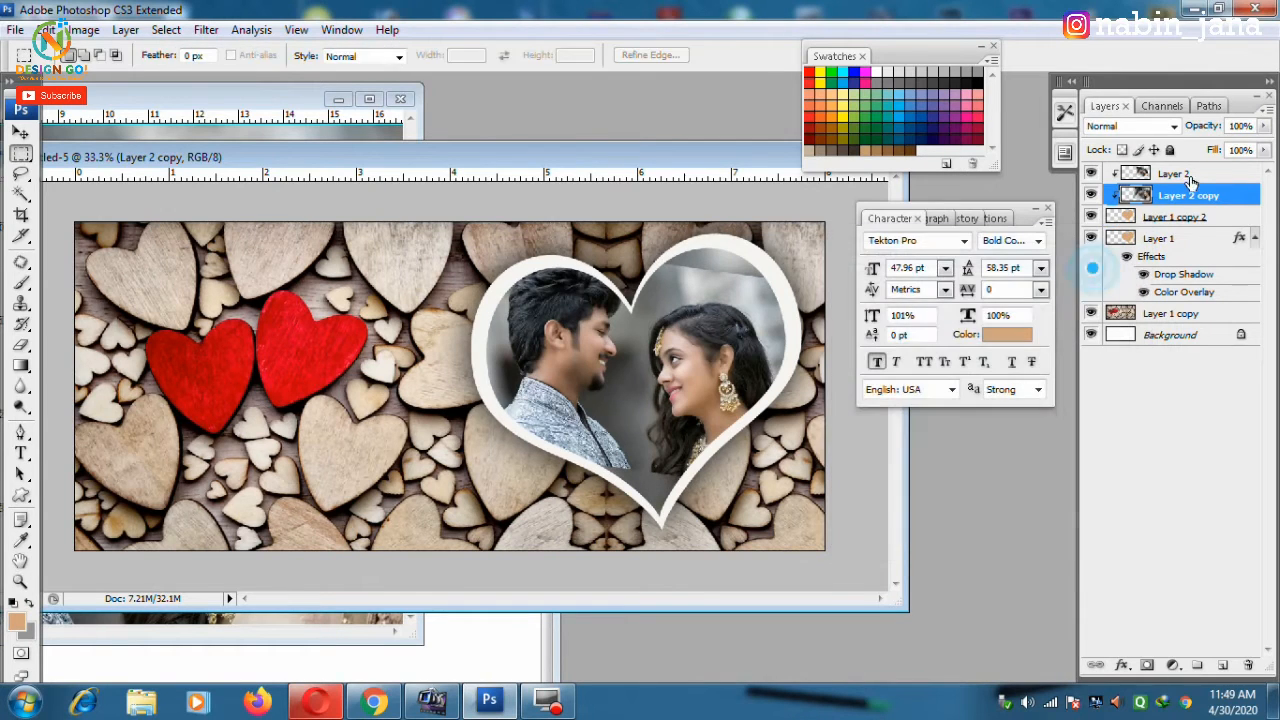
Step: Erase the upper photo's hard edges at the heart's top and tip with a 200 to 300 px eraser, blending into the blurred copy
key(alt+bracketright)
click(20, 345)
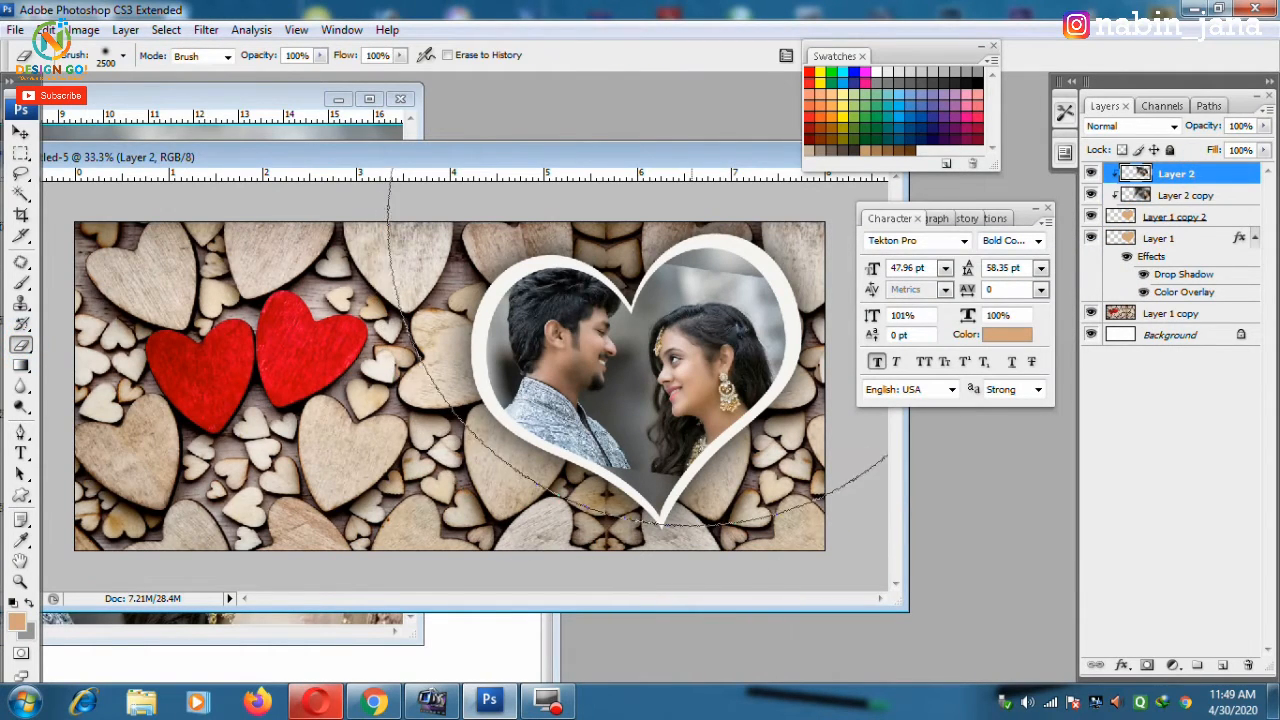
key(bracketleft)
key(bracketleft)
key(bracketleft)
key(bracketleft)
key(bracketleft)
key(bracketleft)
key(bracketleft)
key(bracketleft)
key(bracketleft)
key(bracketleft)
key(bracketleft)
key(bracketleft)
key(bracketleft)
key(bracketleft)
key(bracketleft)
key(bracketleft)
key(bracketleft)
key(bracketleft)
key(bracketleft)
key(bracketleft)
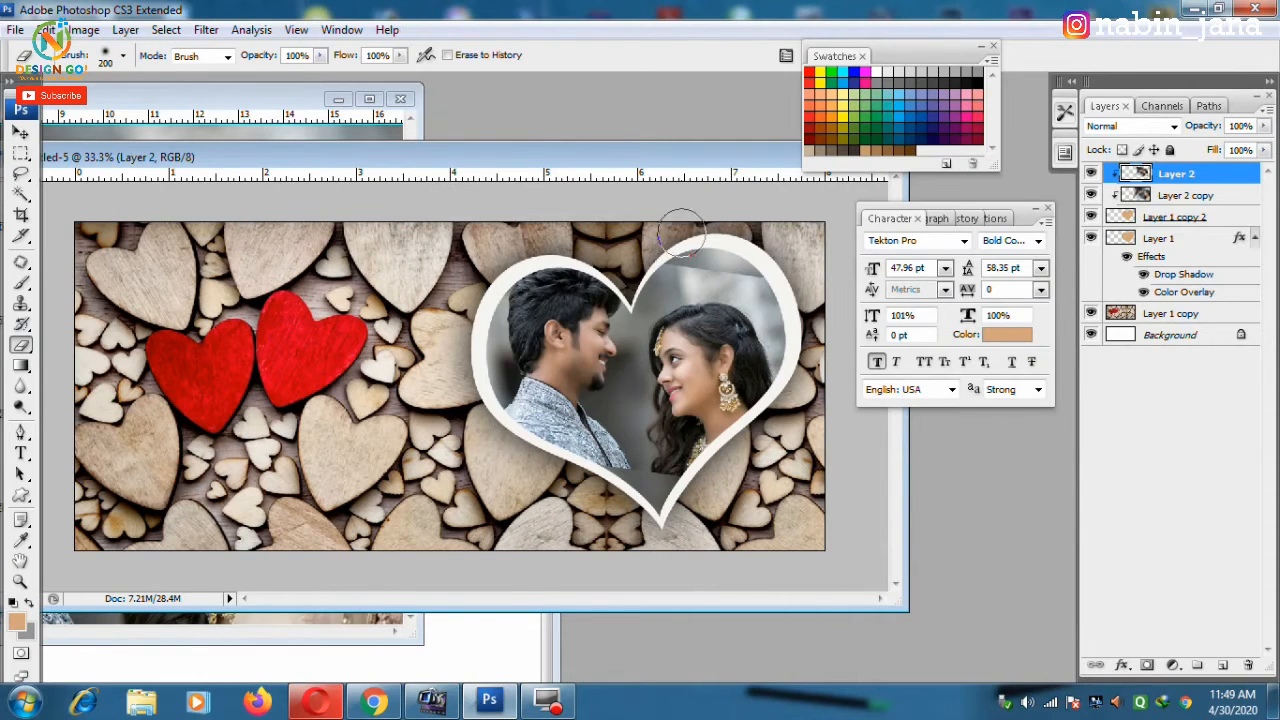
mouse_move(671, 248)
mouse_down()
mouse_move(792, 272)
mouse_move(656, 250)
mouse_up()
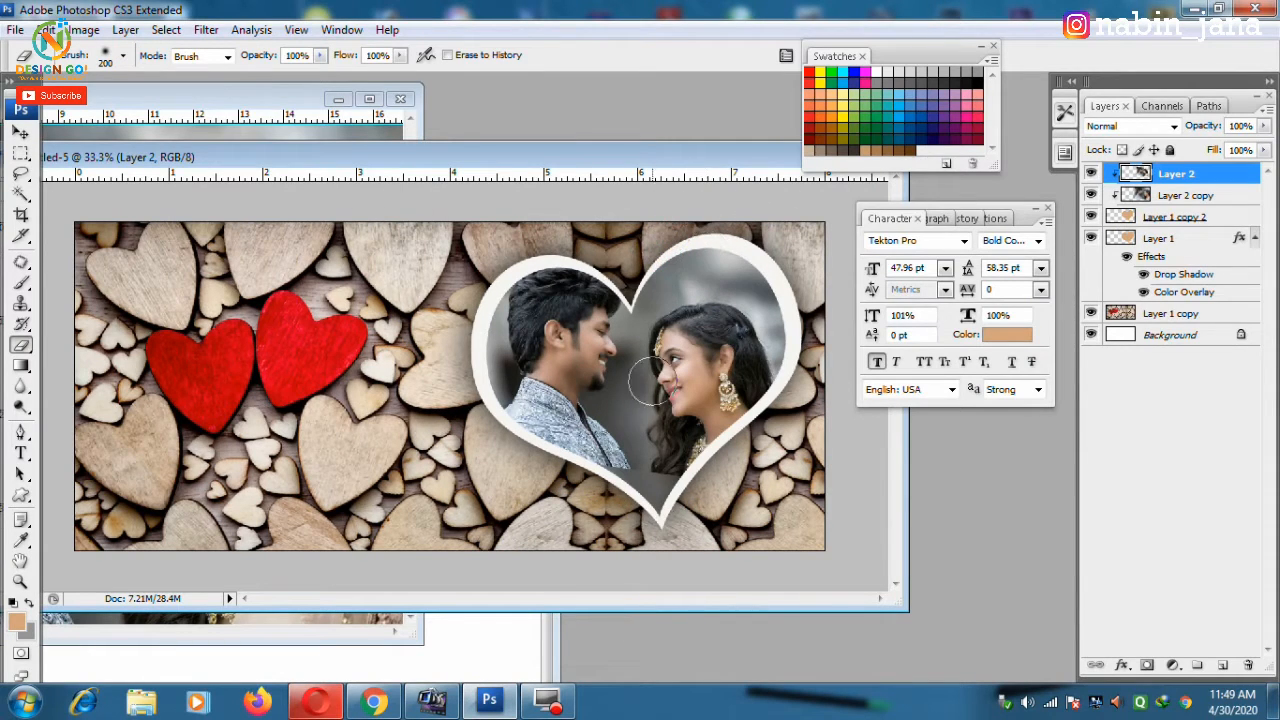
drag(668, 506, 610, 480)
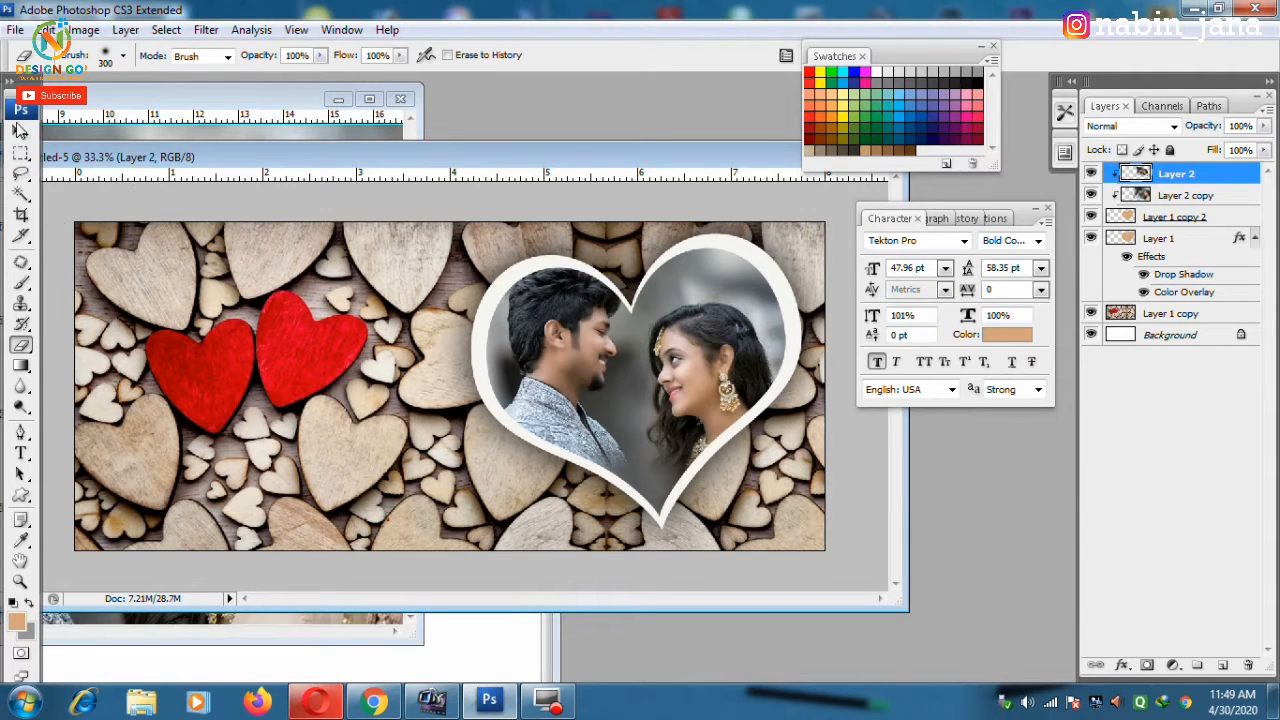
Step: Copy the "Love forever" text from its separate document into the heart photo layout
click(20, 131)
drag(479, 160, 600, 170)
click(246, 129)
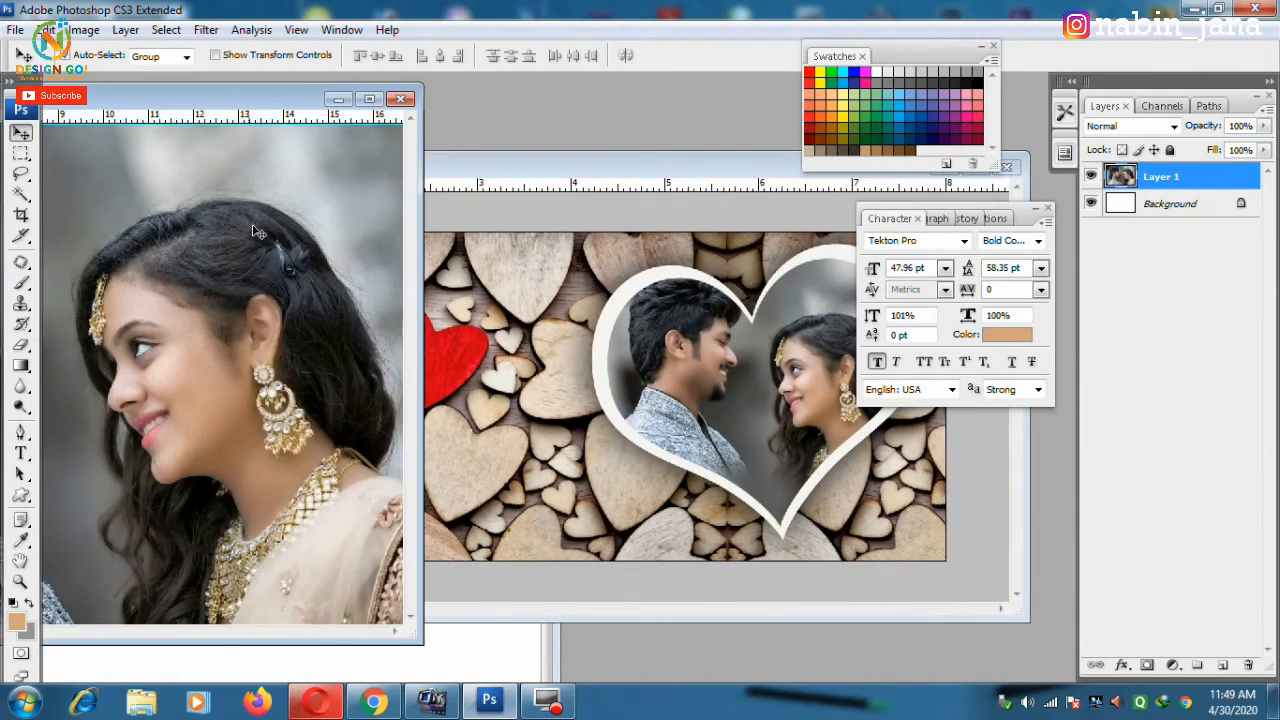
click(340, 103)
click(100, 397)
drag(129, 289, 76, 146)
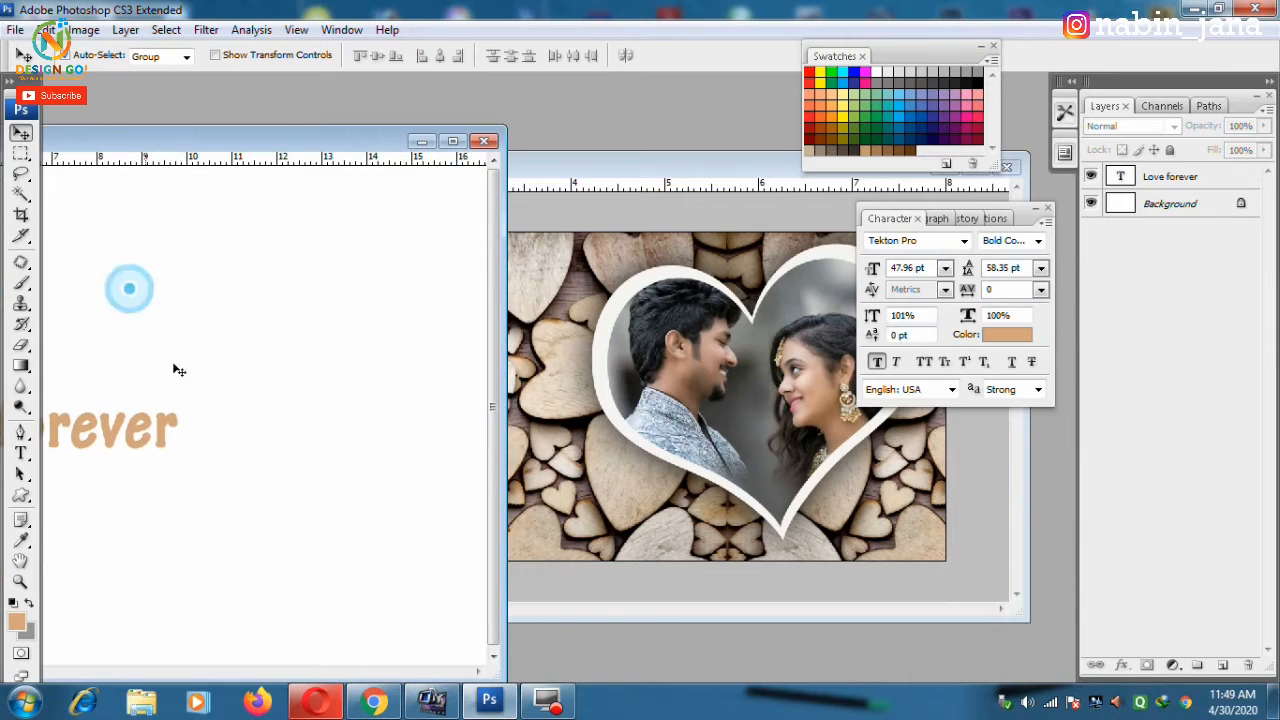
click(161, 430)
drag(165, 432, 552, 475)
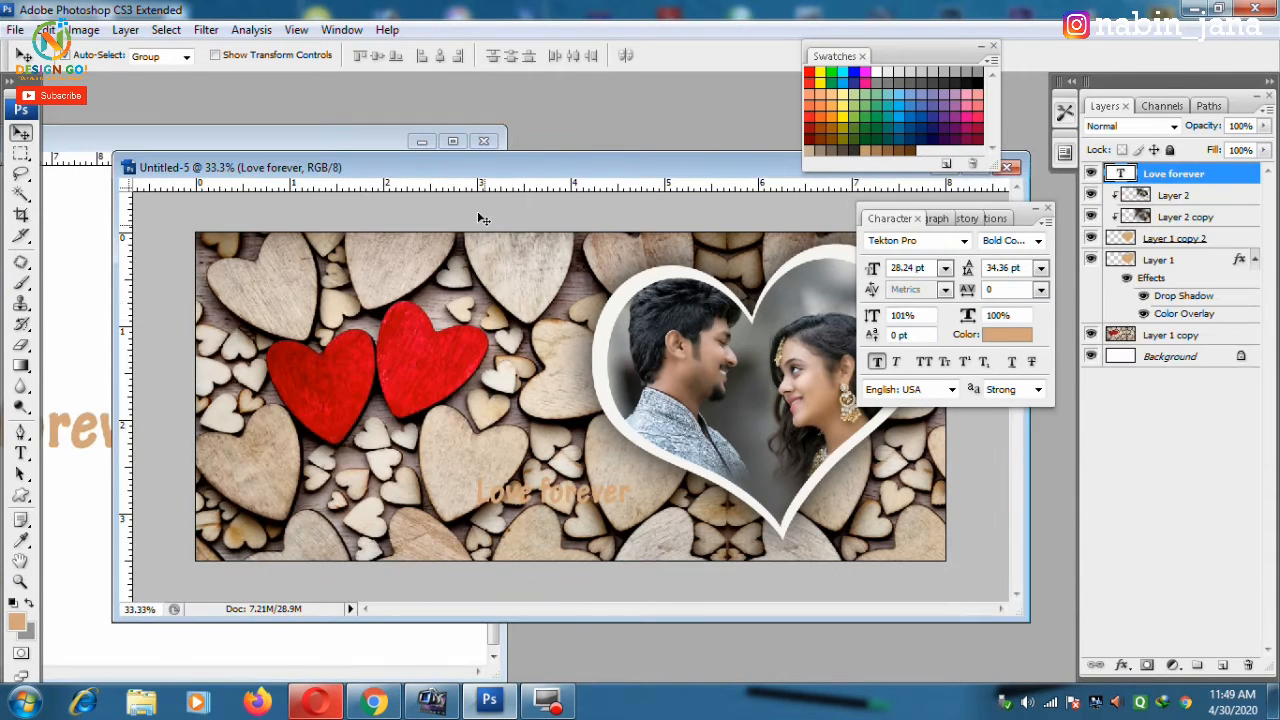
Step: Maximize the layout's document window and enlarge the "Love forever" text over the wooden hearts
drag(563, 168, 203, 222)
click(617, 223)
key(ctrl+t)
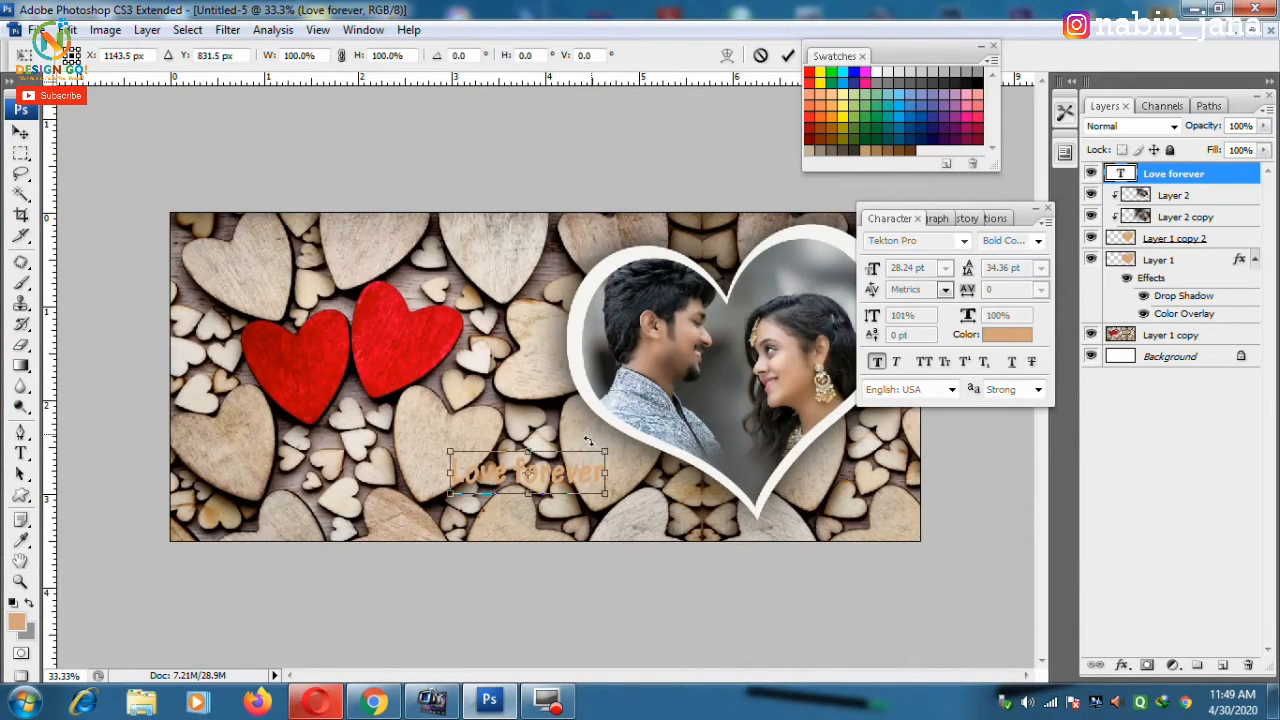
drag(610, 451, 566, 470)
key(Return)
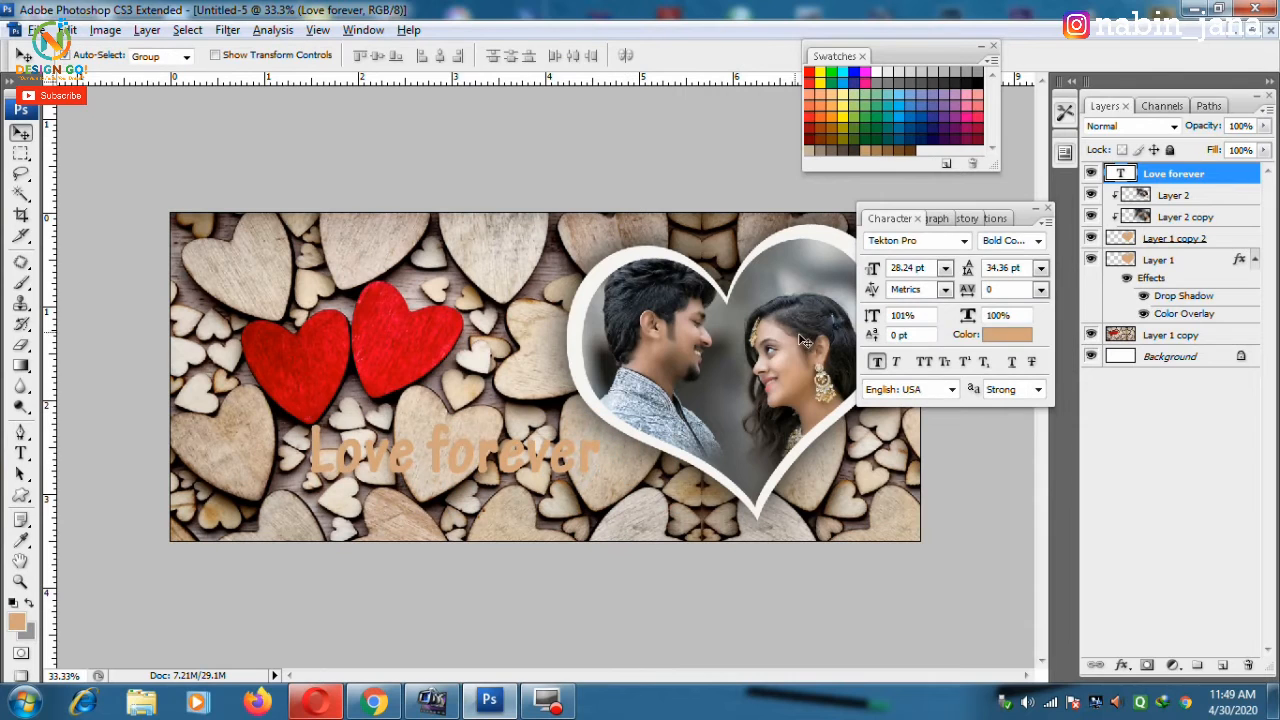
Step: Edit the "Love forever" text so that only the word "Love" is left
click(20, 452)
drag(450, 450, 748, 541)
text(F)
key(BackSpace)
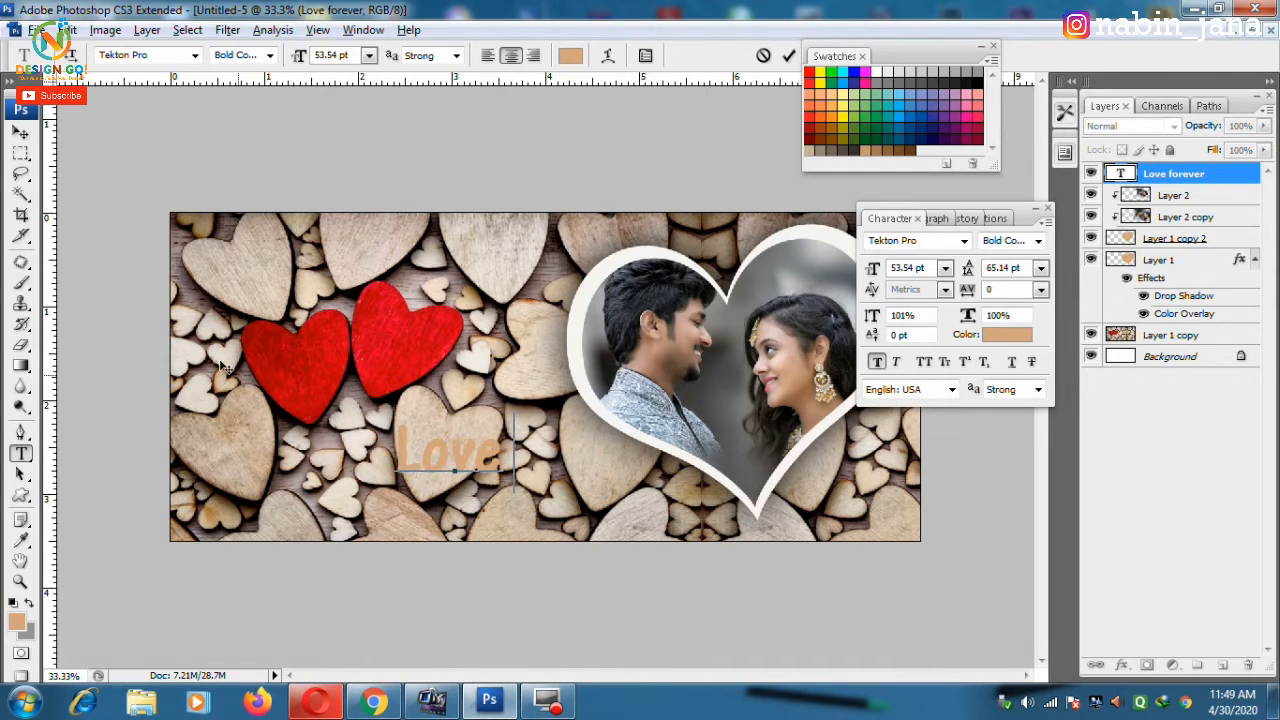
Step: Reposition "Love", duplicate it just below, and change the copy's wording to "Forever"
click(20, 132)
key(ctrl+t)
drag(466, 459, 465, 505)
key(Return)
key(t)
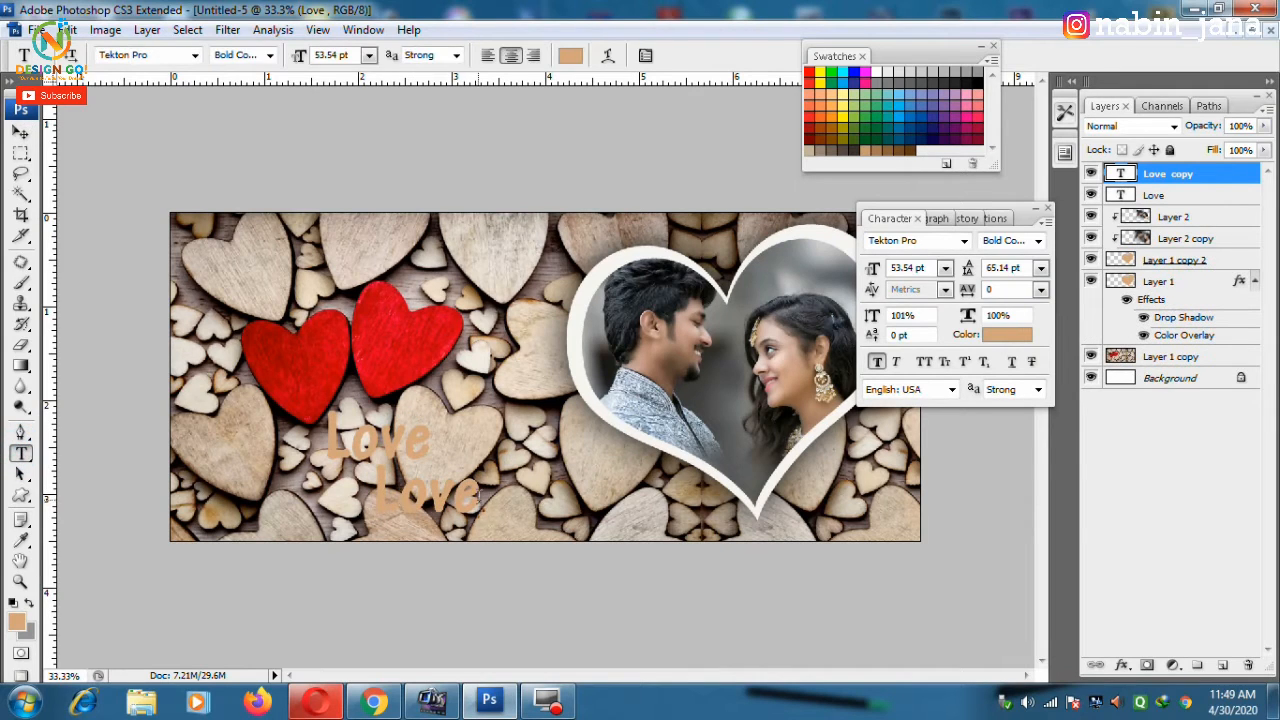
double_click(479, 498)
text(Forever)
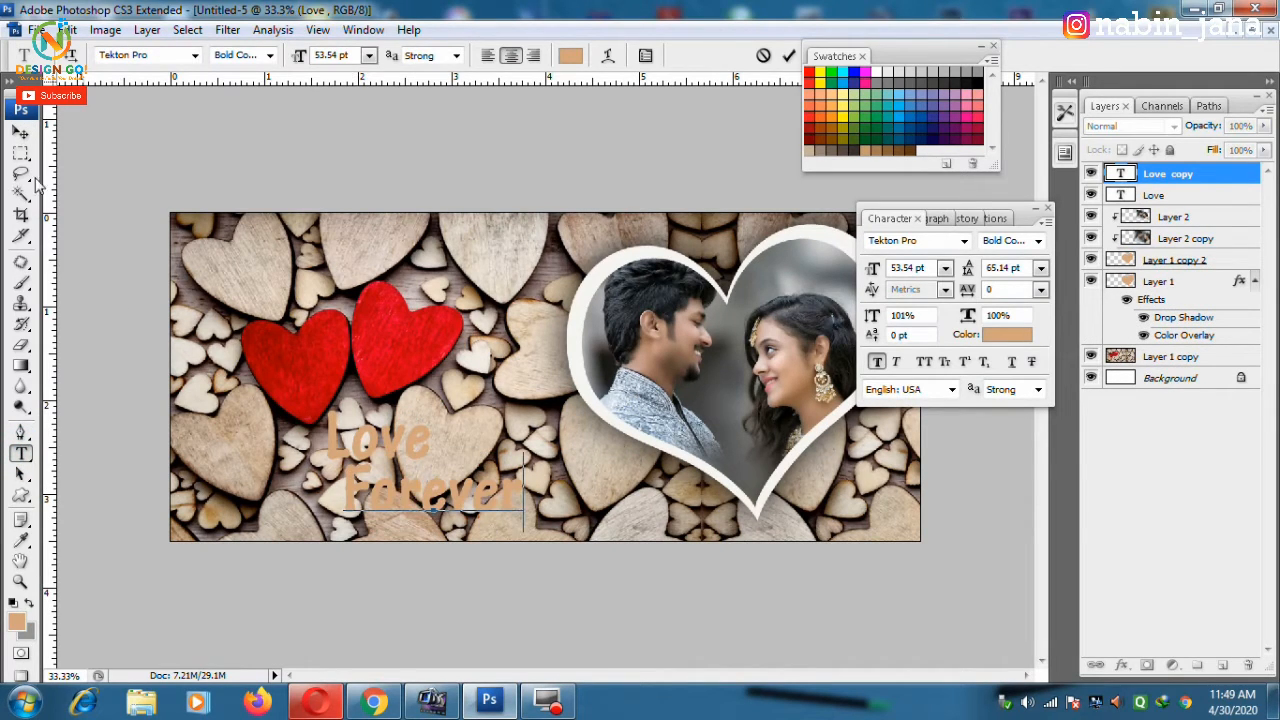
Step: Arrange "Love" and "Forever" as a compact two-line title below the red wooden hearts
click(21, 133)
key(ctrl+plus)
mouse_move(376, 470)
mouse_down()
mouse_move(450, 461)
mouse_move(369, 473)
mouse_up()
drag(343, 520, 221, 499)
key(ctrl+minus)
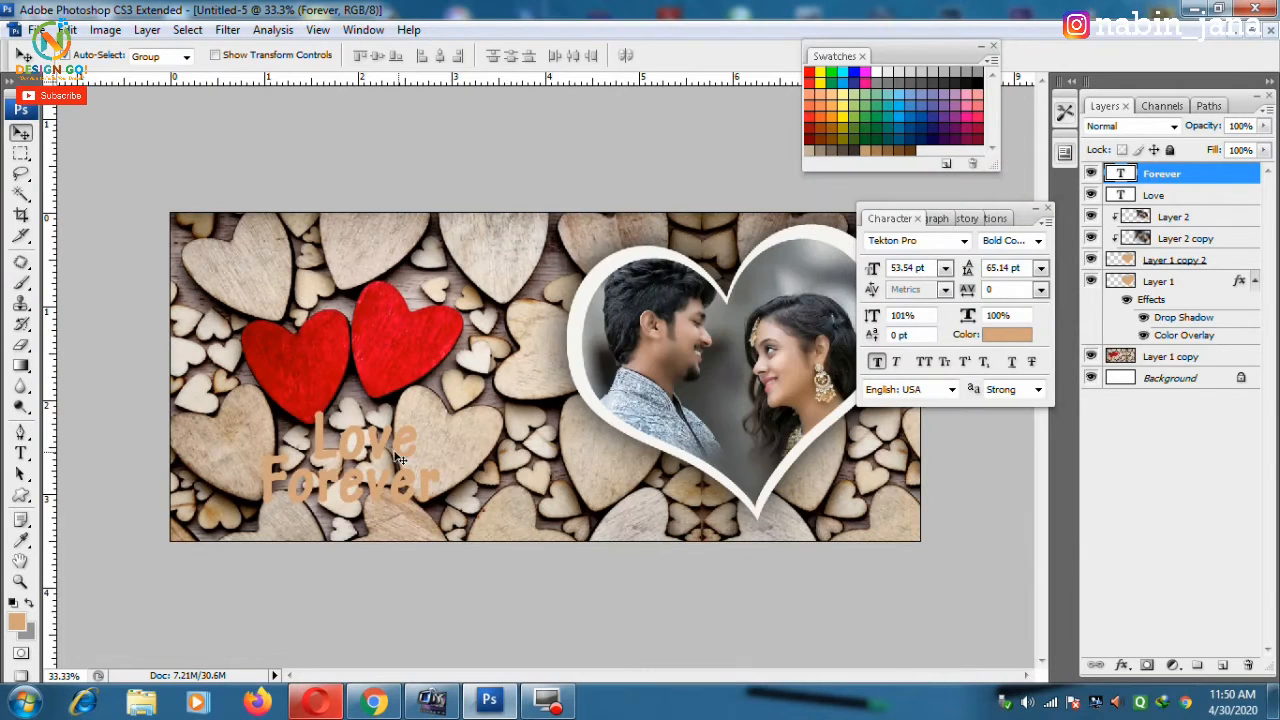
Step: Move "Love" and "Forever" together to the right and scale both down to 94.1%
shift+click(383, 455)
drag(383, 455, 450, 460)
key(ctrl+t)
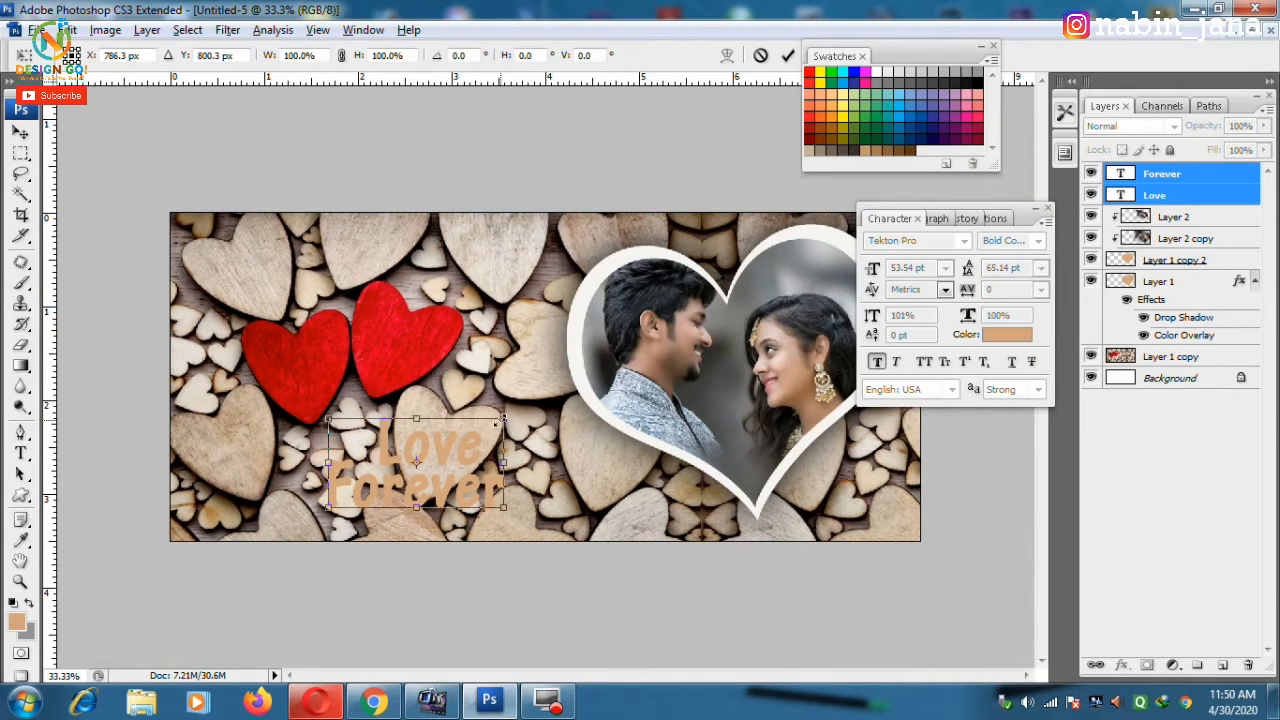
drag(502, 416, 494, 422)
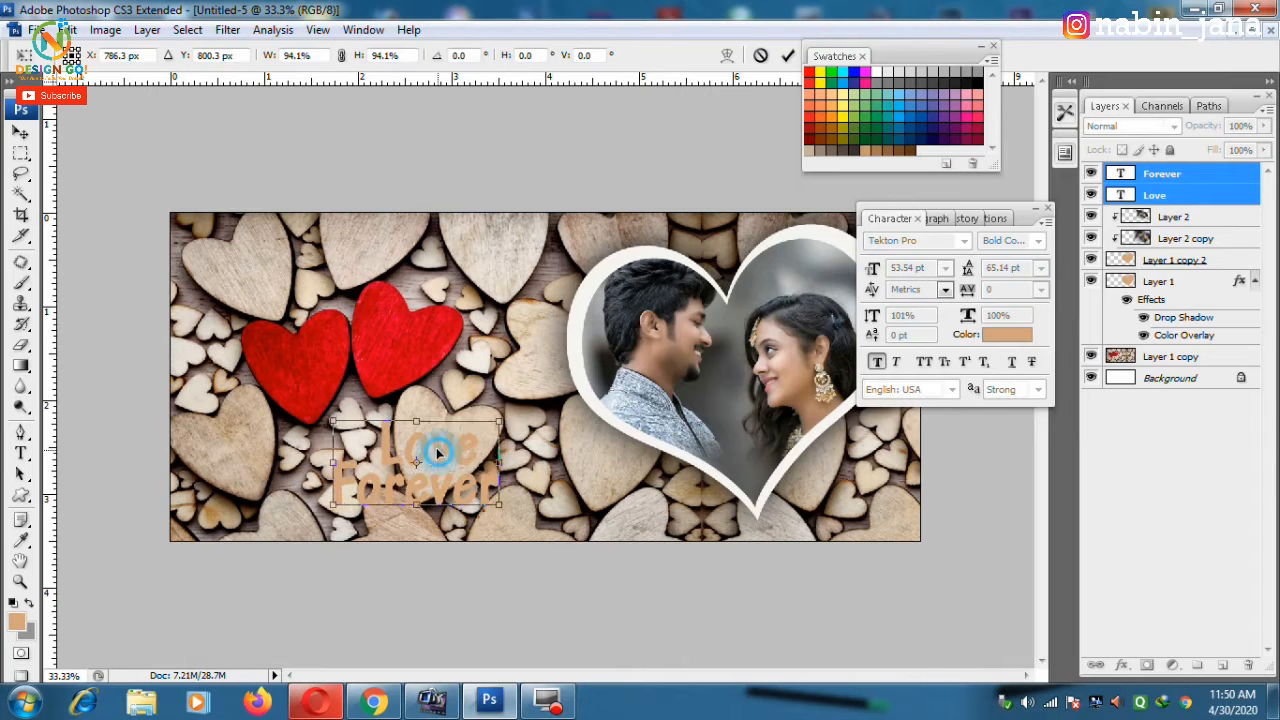
key(Return)
Step: Set the fill of the "Love" text layer to 0%
click(1175, 196)
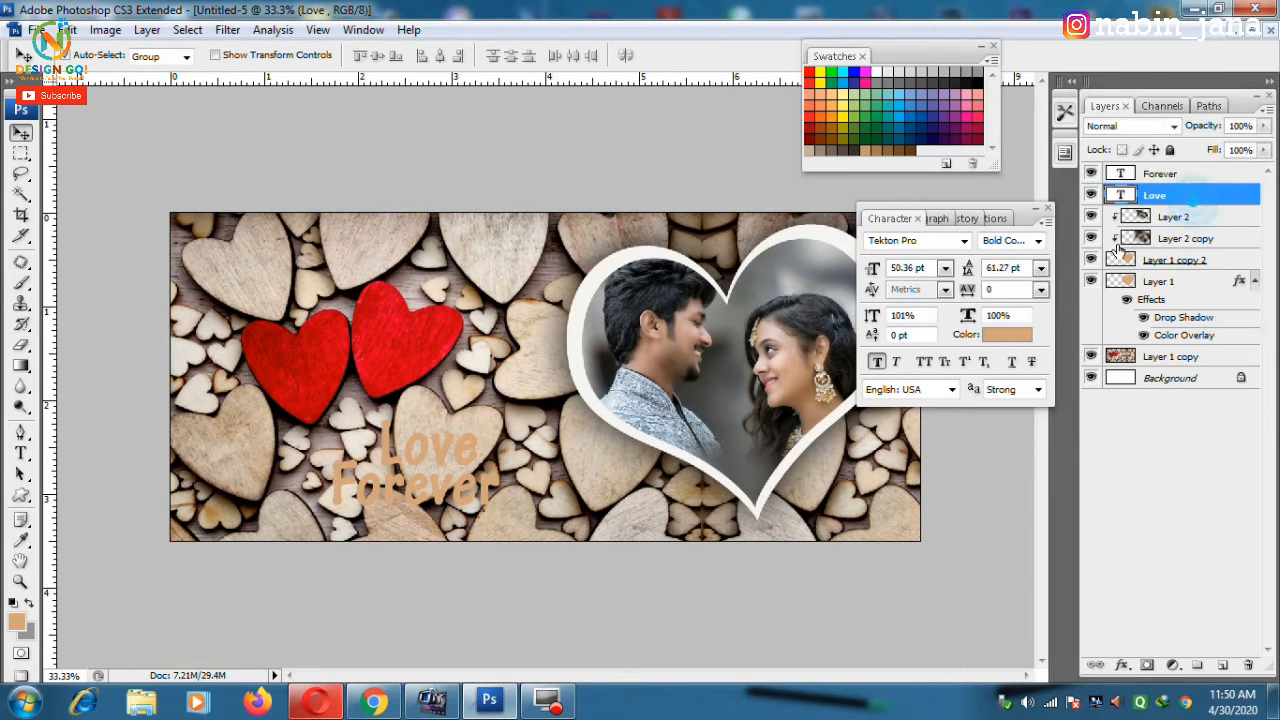
key(ctrl+plus)
click(1264, 150)
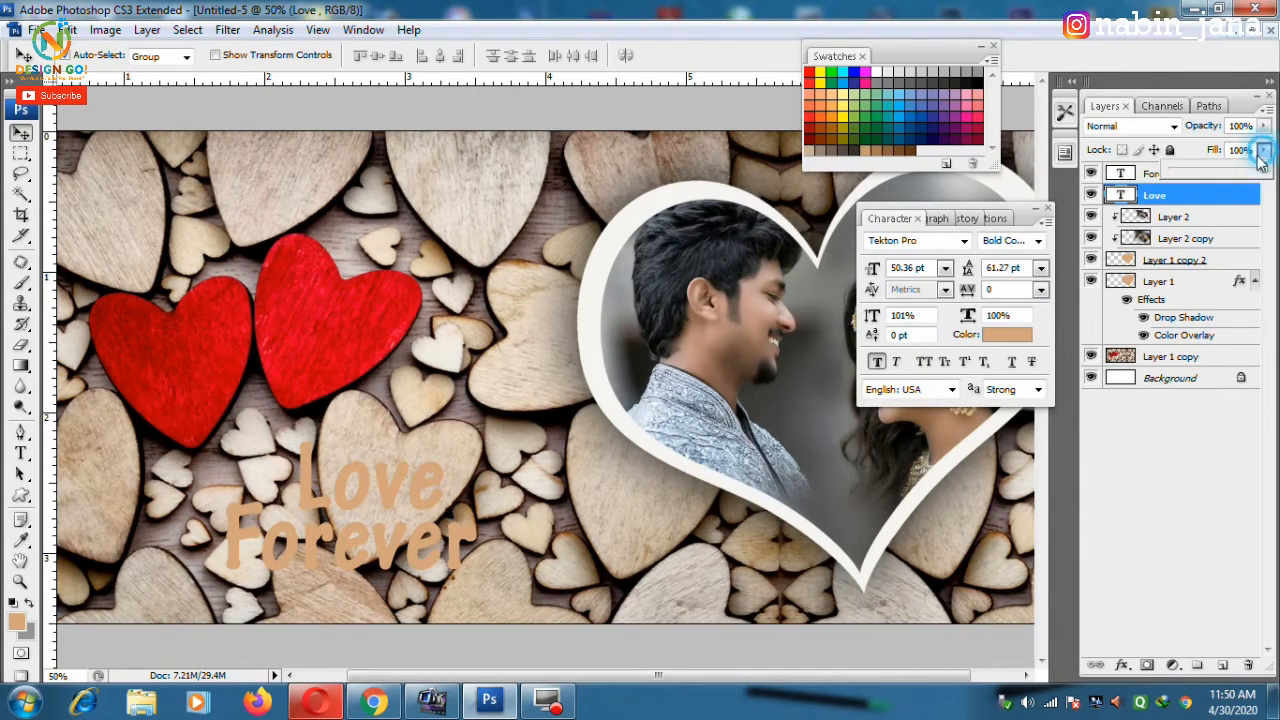
drag(1240, 168, 940, 162)
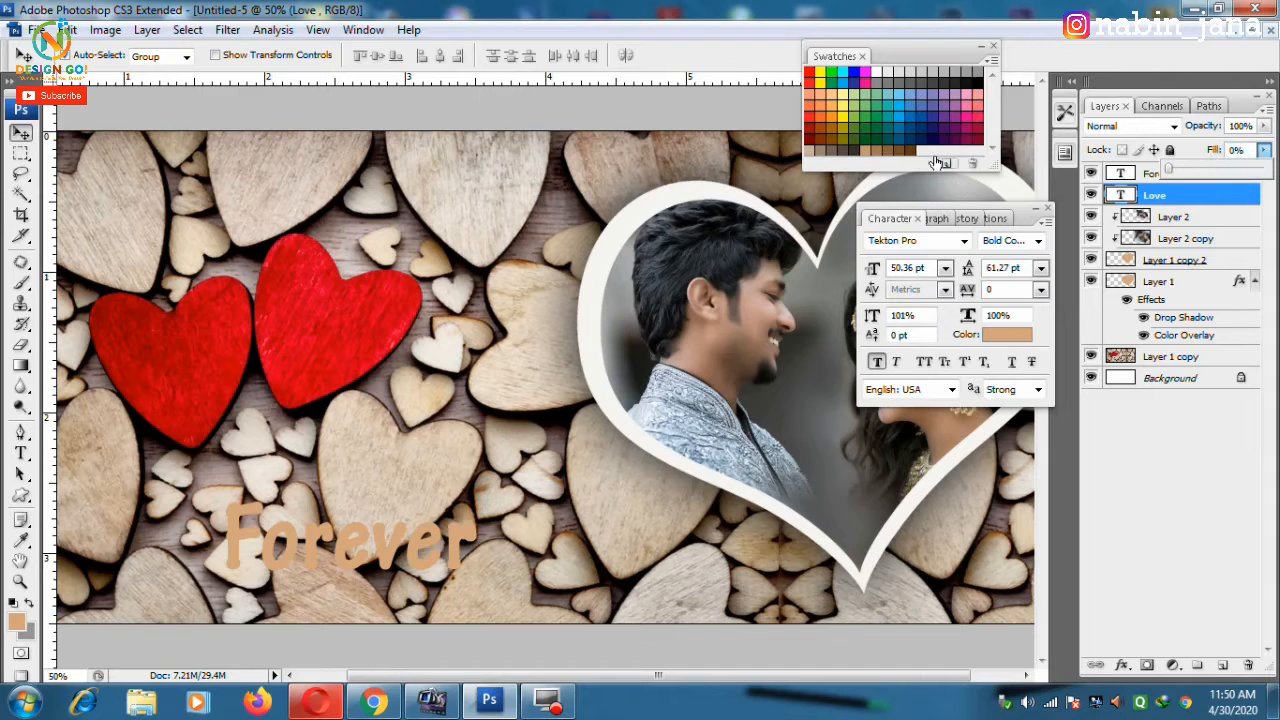
Step: Add an 18 px outside stroke to "Love", using a red sampled from the wooden heart
click(1124, 667)
click(1150, 655)
click(843, 285)
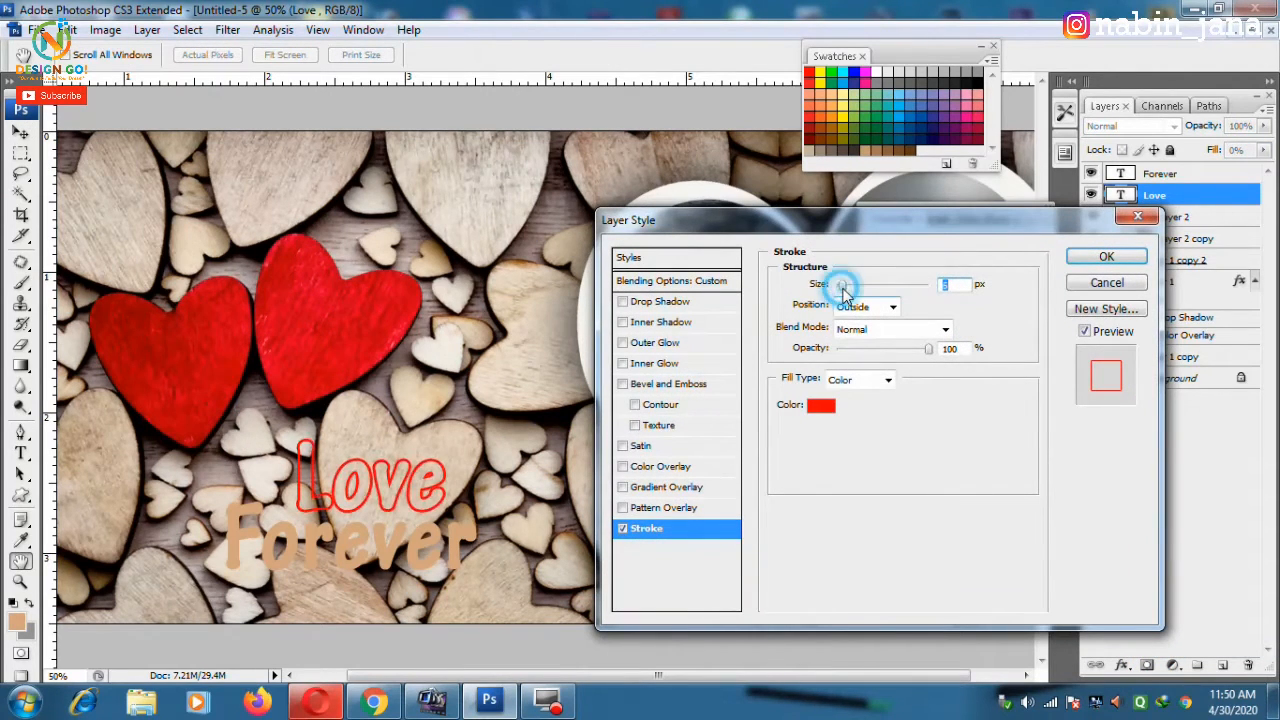
click(821, 405)
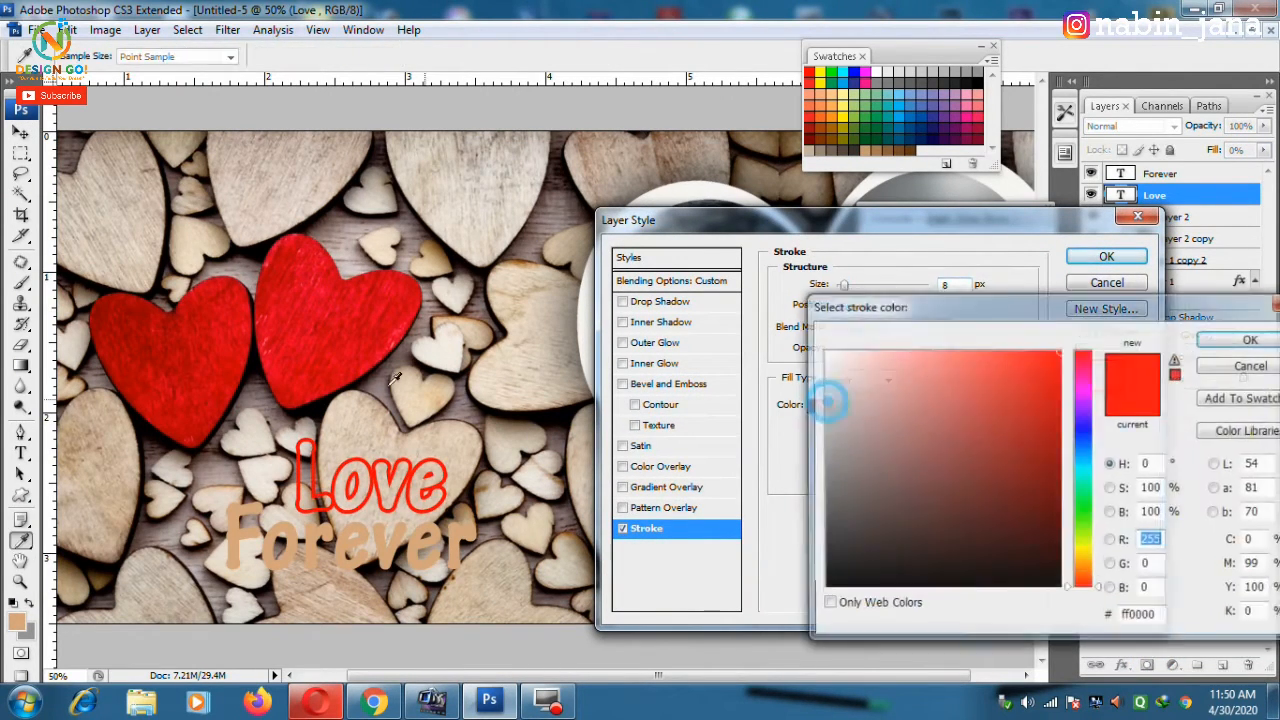
click(1252, 338)
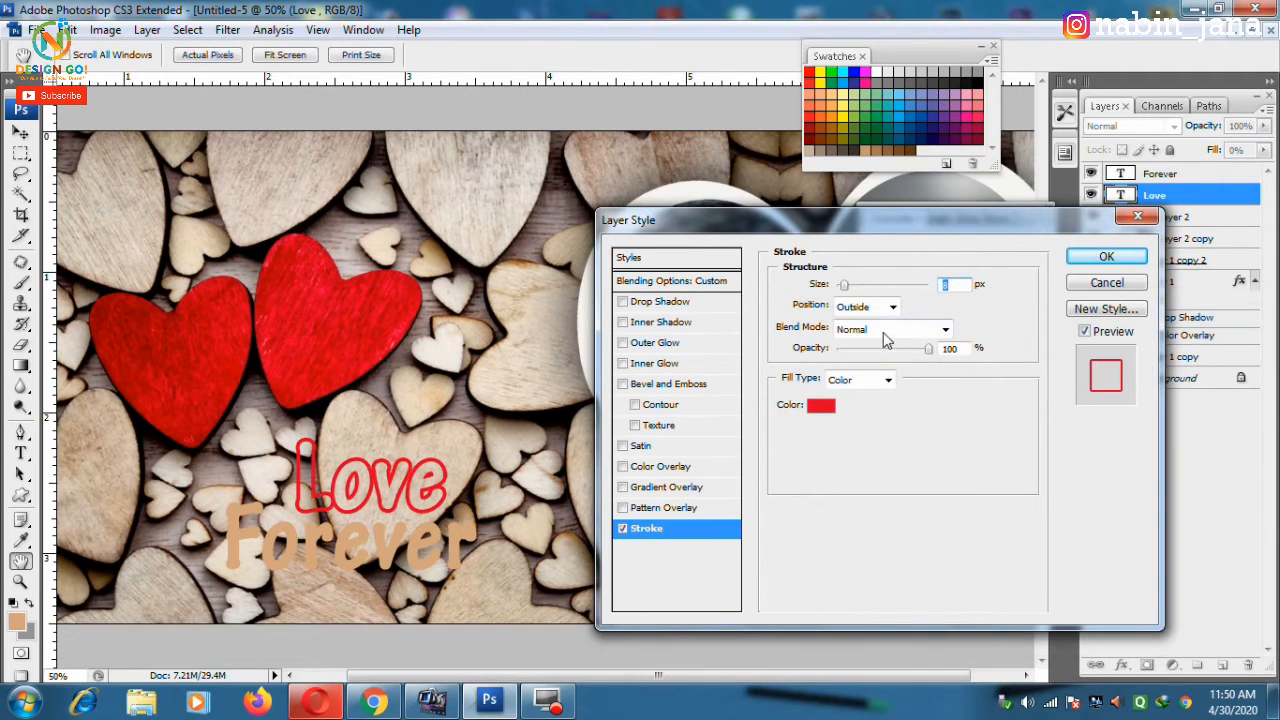
drag(848, 287, 849, 287)
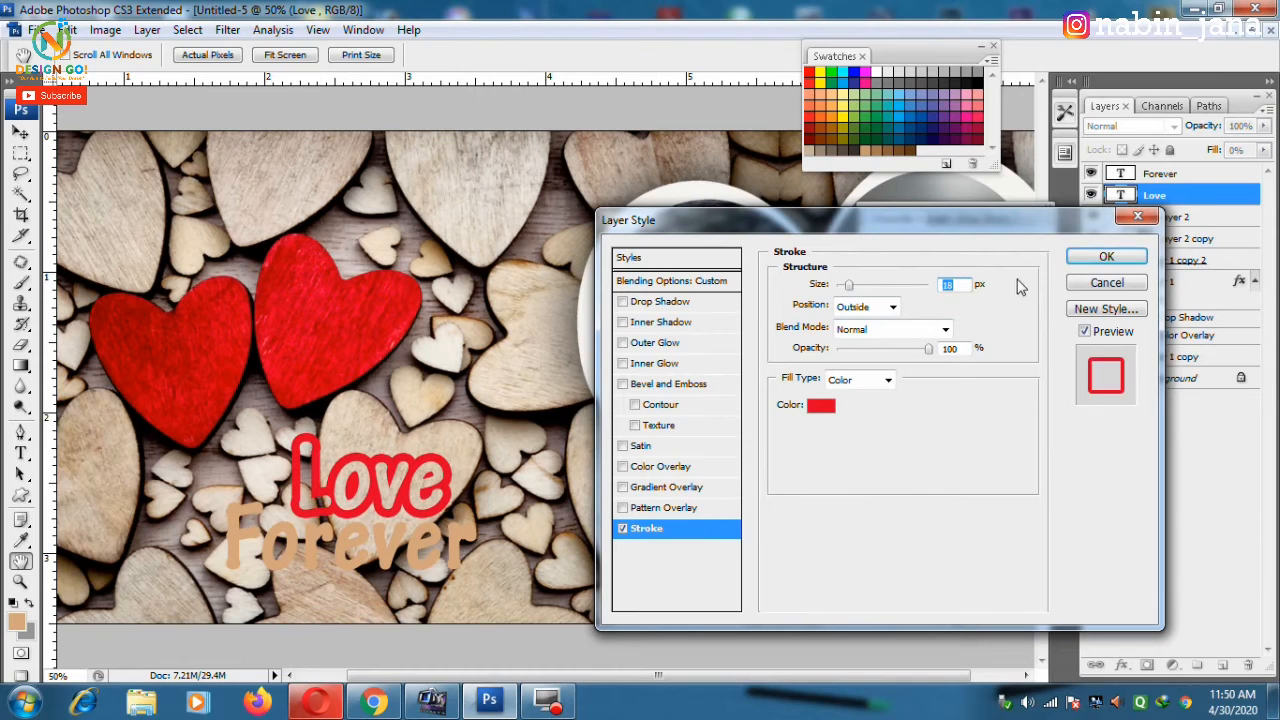
click(1104, 256)
Step: Copy the layer style of "Love" and paste it onto the "Forever" text layer
right_click(1175, 195)
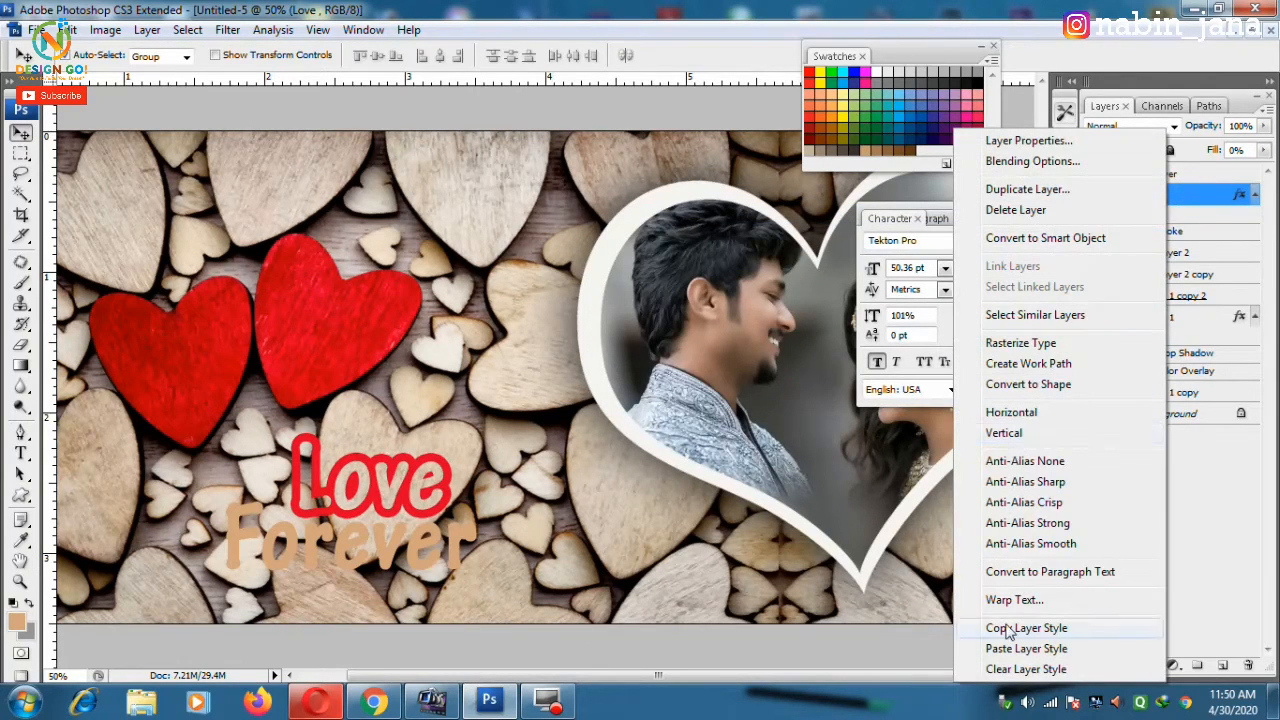
click(1007, 628)
right_click(1208, 175)
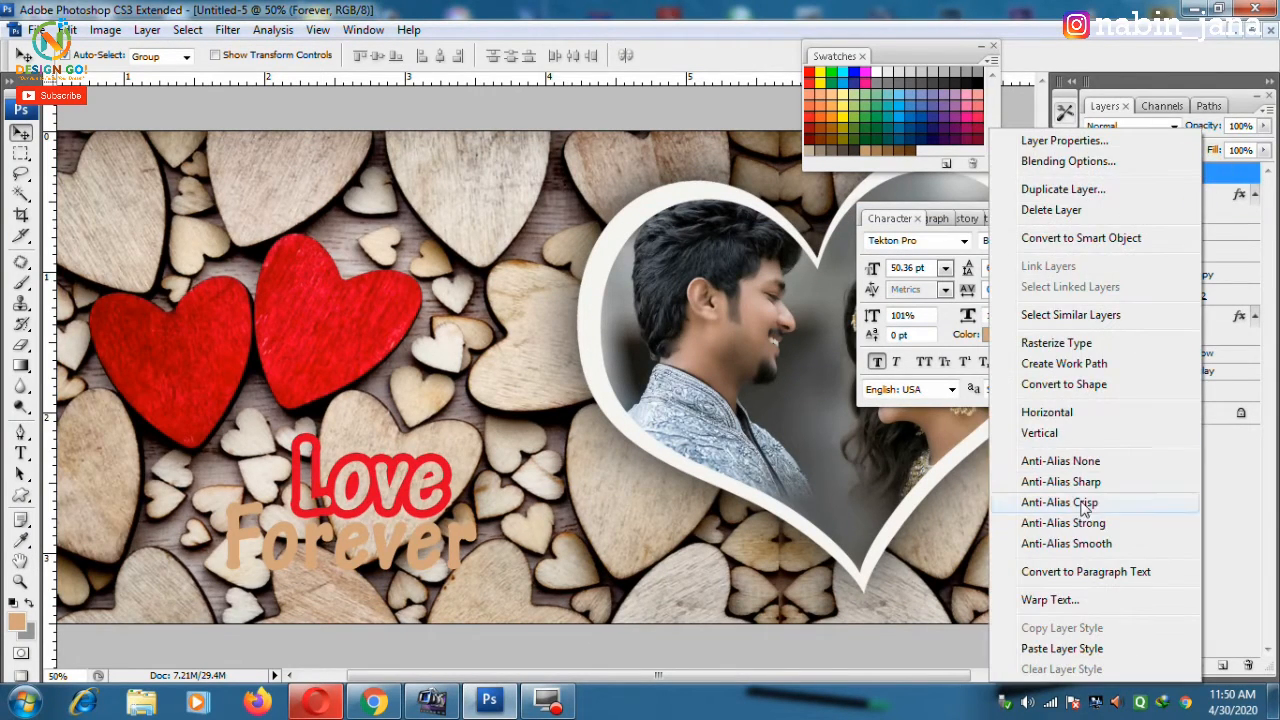
click(1060, 648)
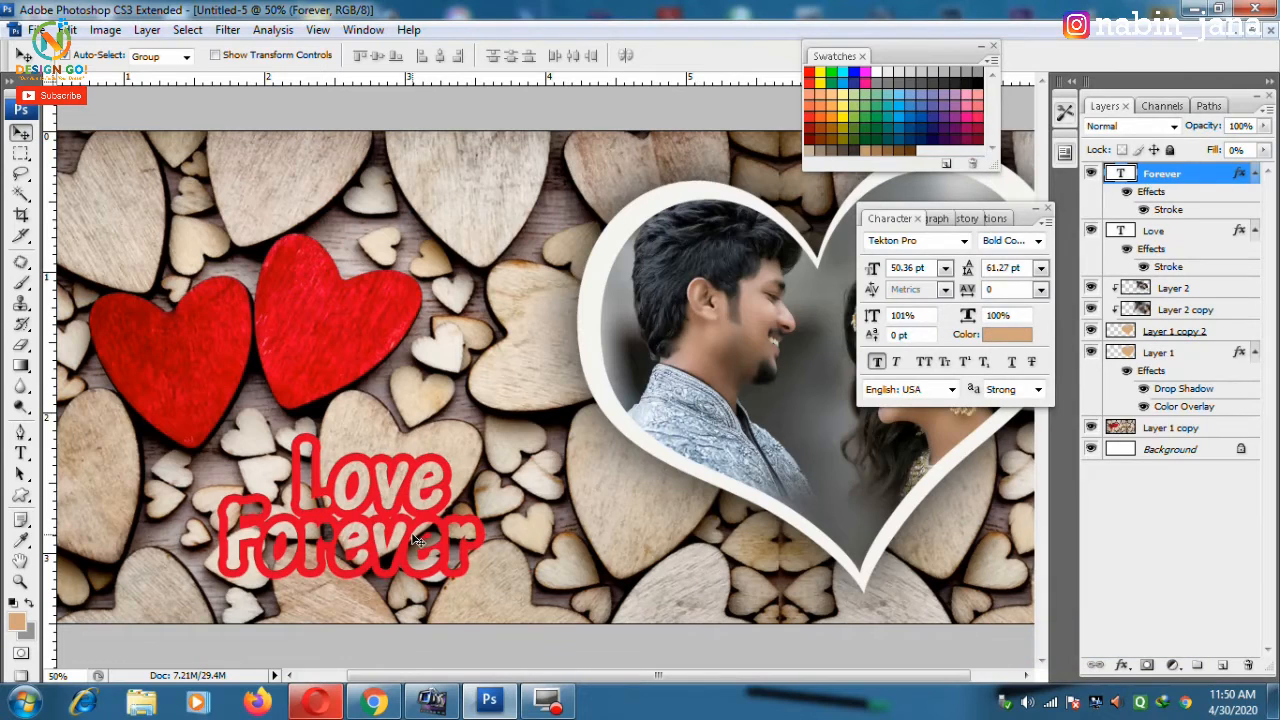
Step: Shift "Forever" slightly down and fine-tune the position of "Love" above it
drag(411, 530, 417, 544)
key(ctrl+minus)
key(ctrl+minus)
key(ctrl+minus)
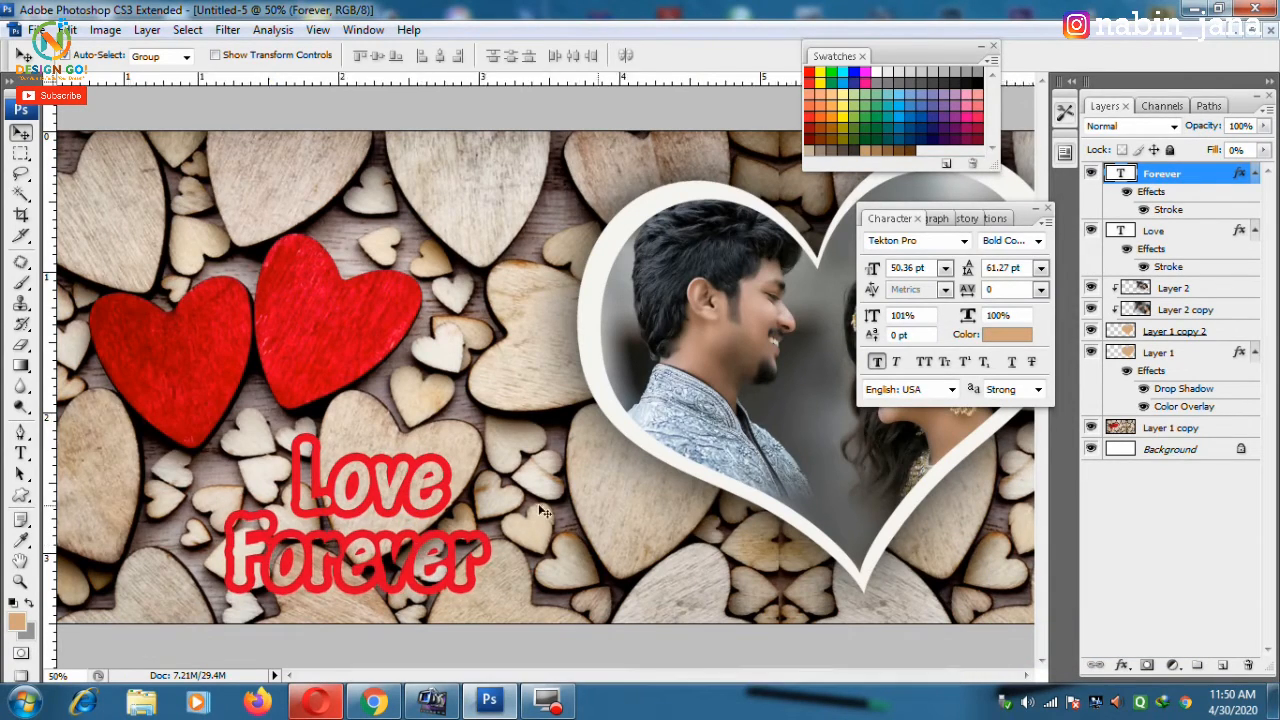
key(ctrl+plus)
key(ctrl+plus)
key(ctrl+plus)
mouse_move(428, 483)
mouse_down()
mouse_move(418, 464)
mouse_move(440, 486)
mouse_up()
Step: Move both outlined words up and to the right together, and enlarge them to 107.2%
shift+click(455, 543)
drag(455, 543, 510, 516)
key(ctrl+t)
drag(535, 562, 543, 567)
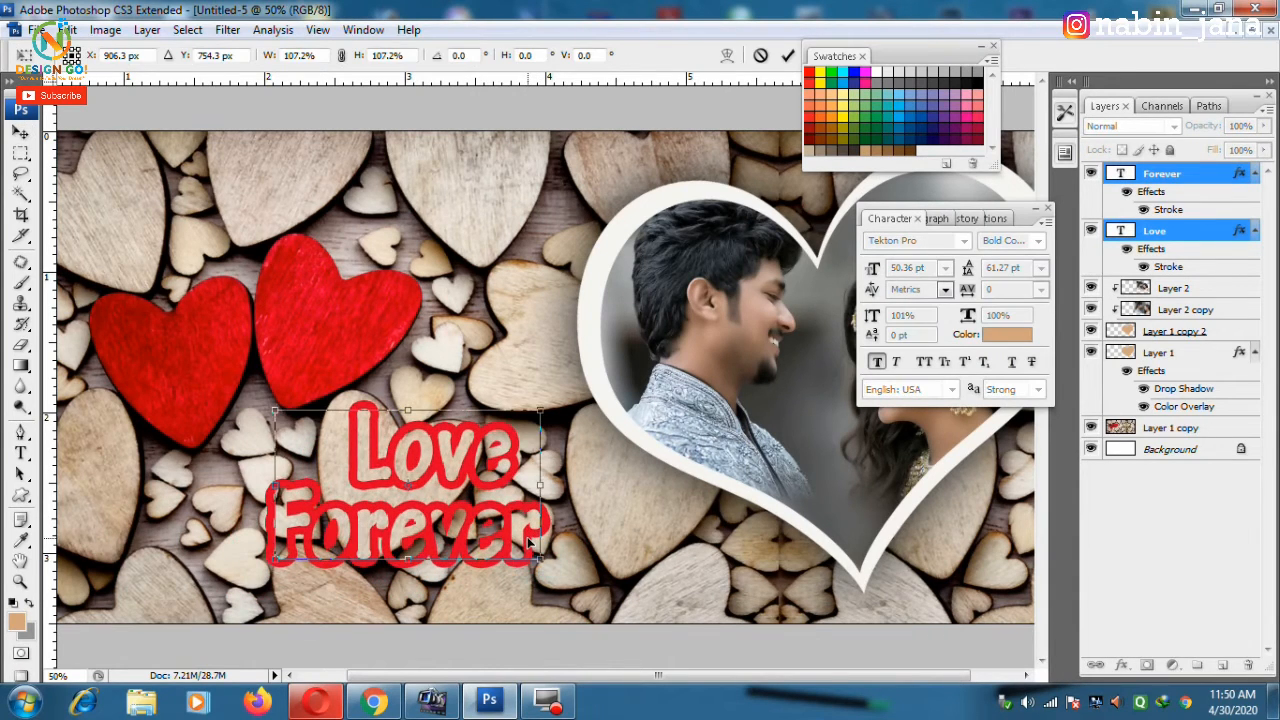
key(Return)
drag(516, 463, 503, 458)
key(ctrl+z)
scroll(578, 447, down, 3)
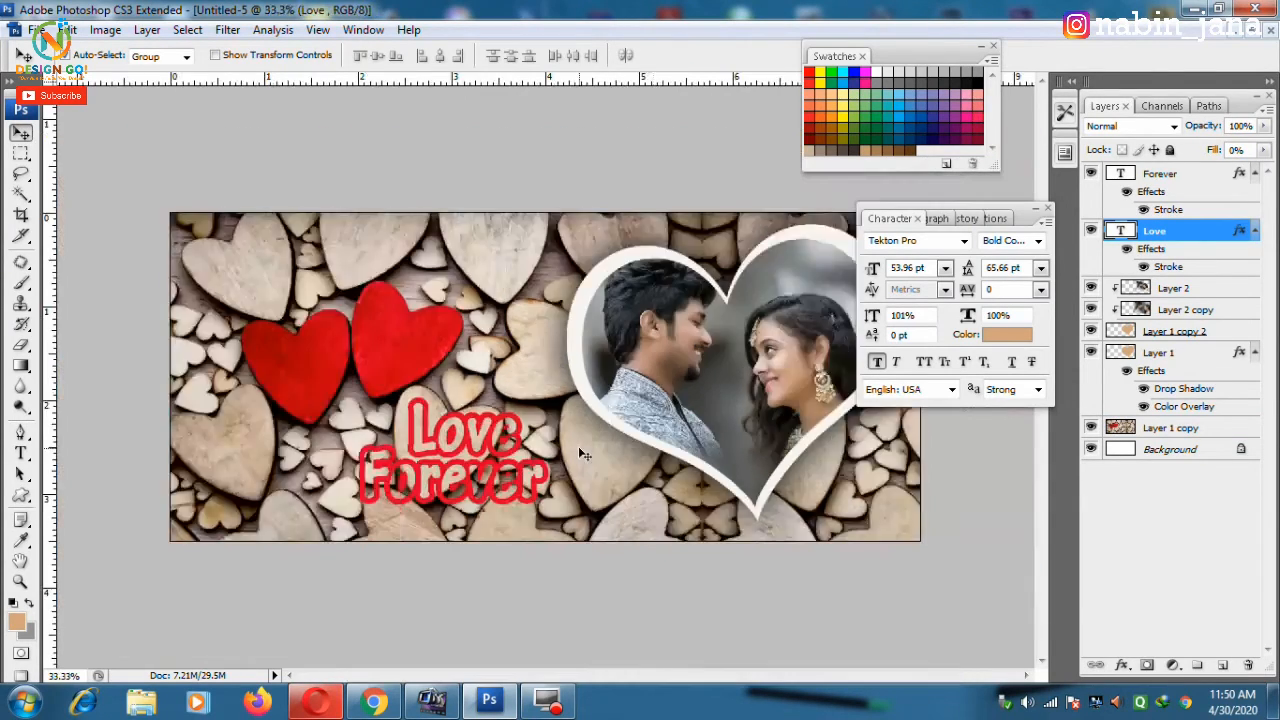
scroll(652, 448, up, 2)
Step: Duplicate the white heart border layer behind the couple photo
click(586, 381)
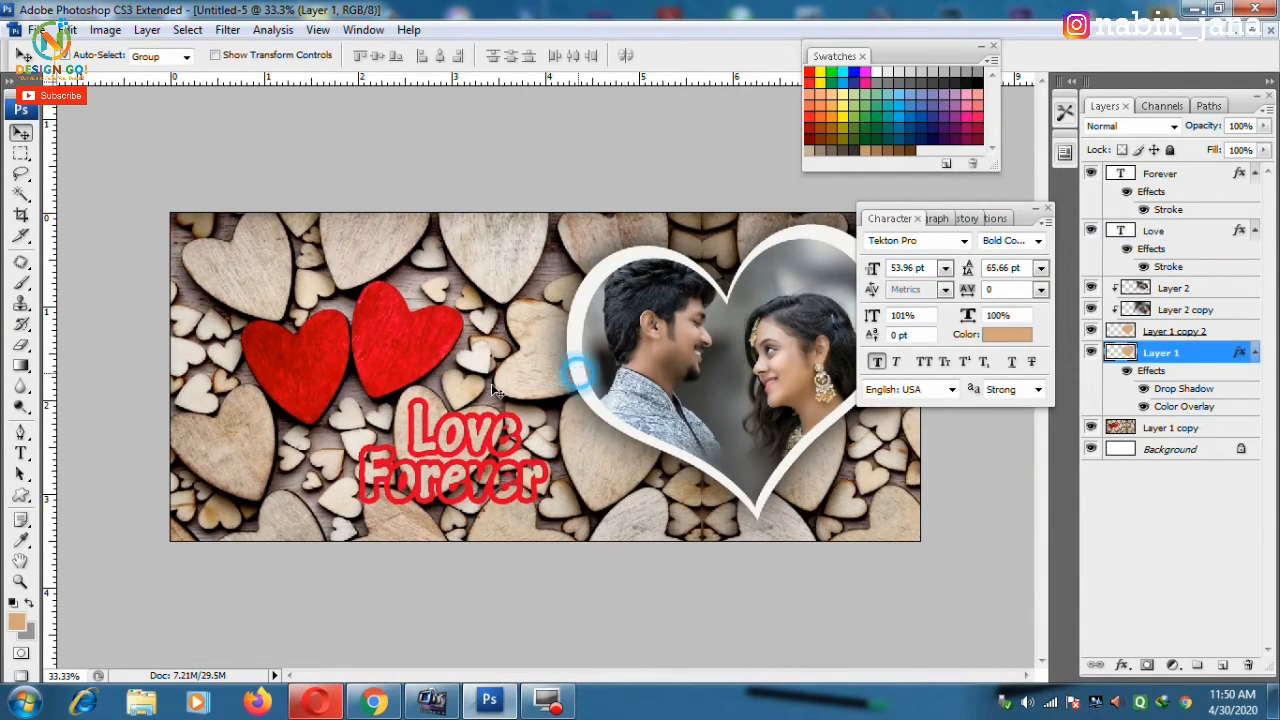
click(373, 350)
click(585, 375)
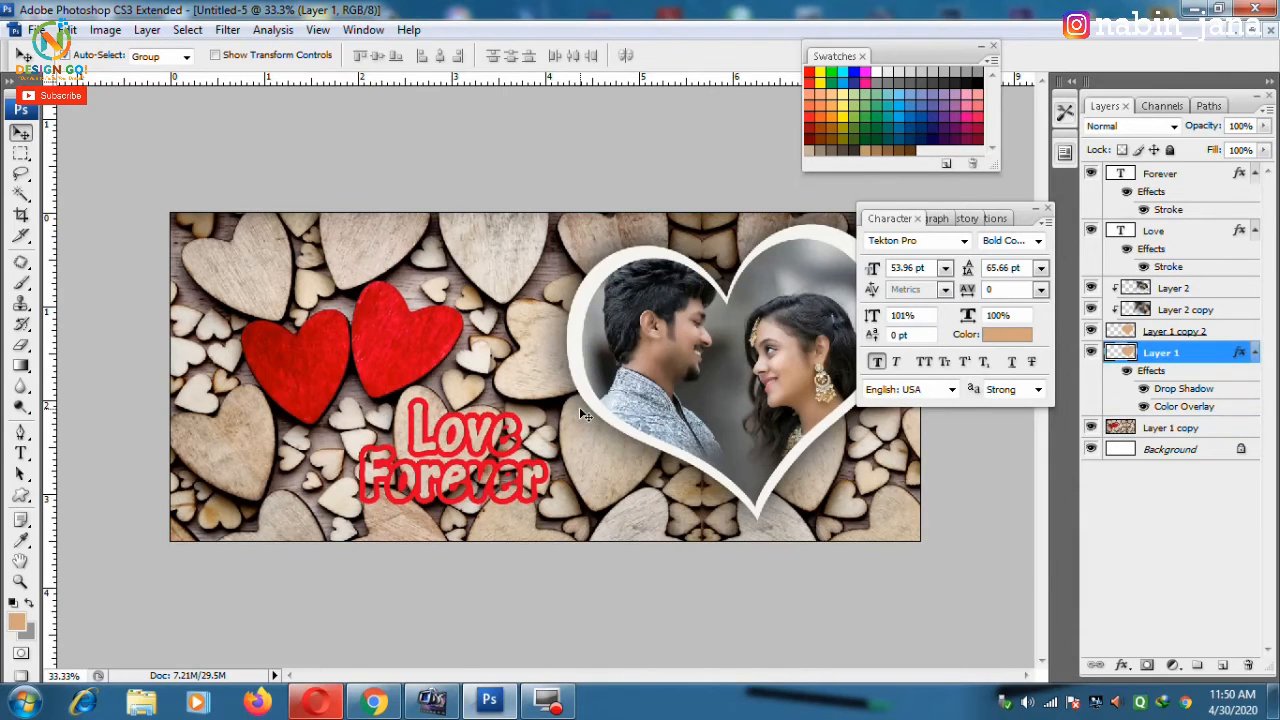
key(ctrl+j)
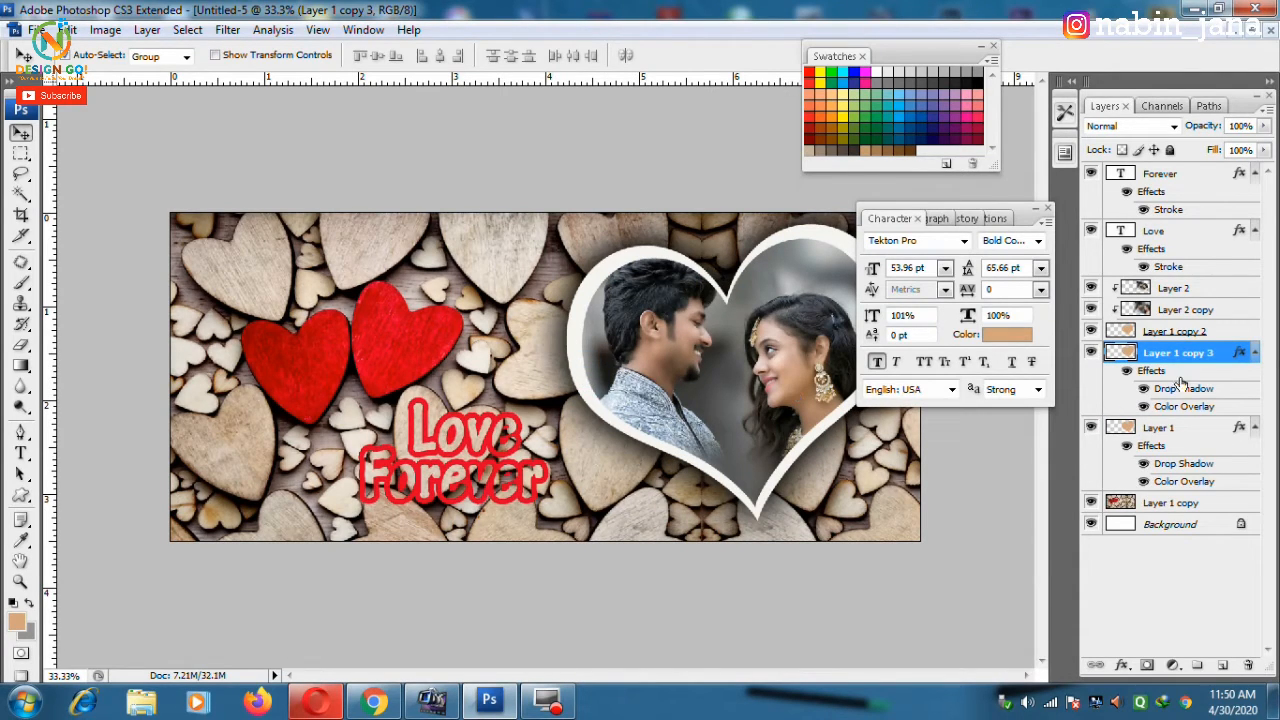
Step: Change the lower heart border's color overlay to a red sampled from the wooden heart
double_click(1190, 481)
click(968, 288)
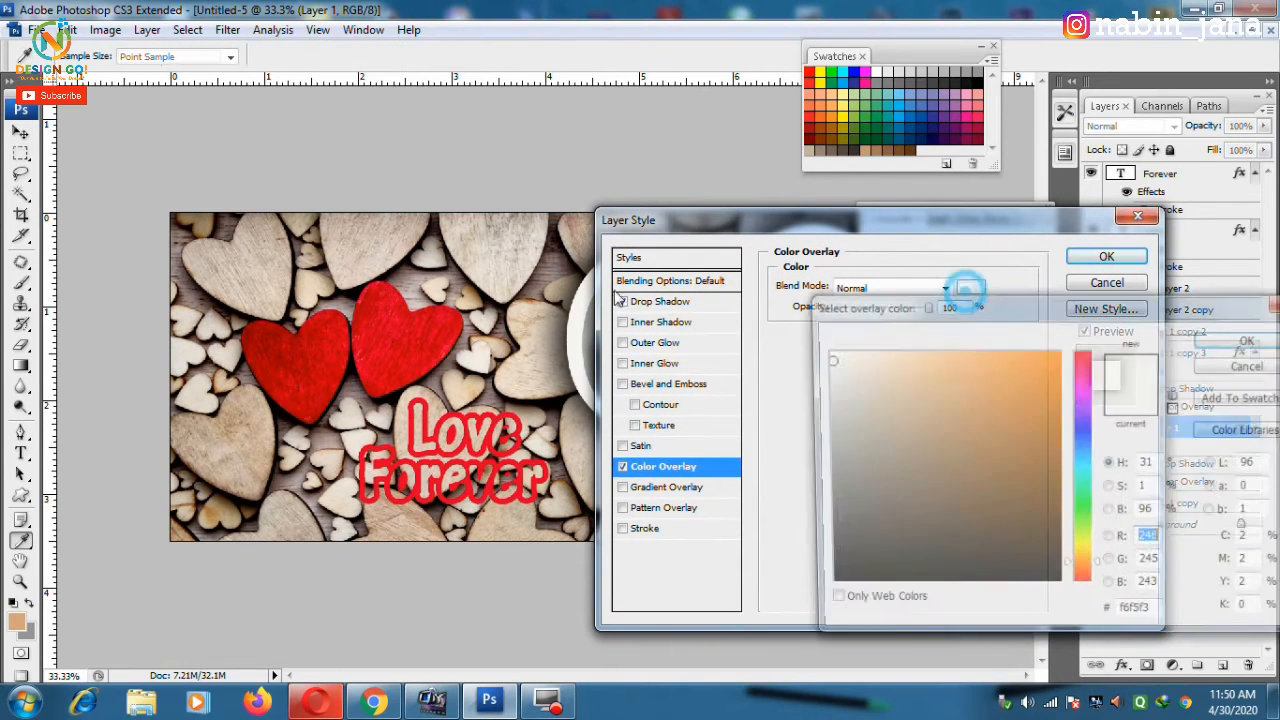
click(357, 329)
click(1237, 333)
click(1107, 257)
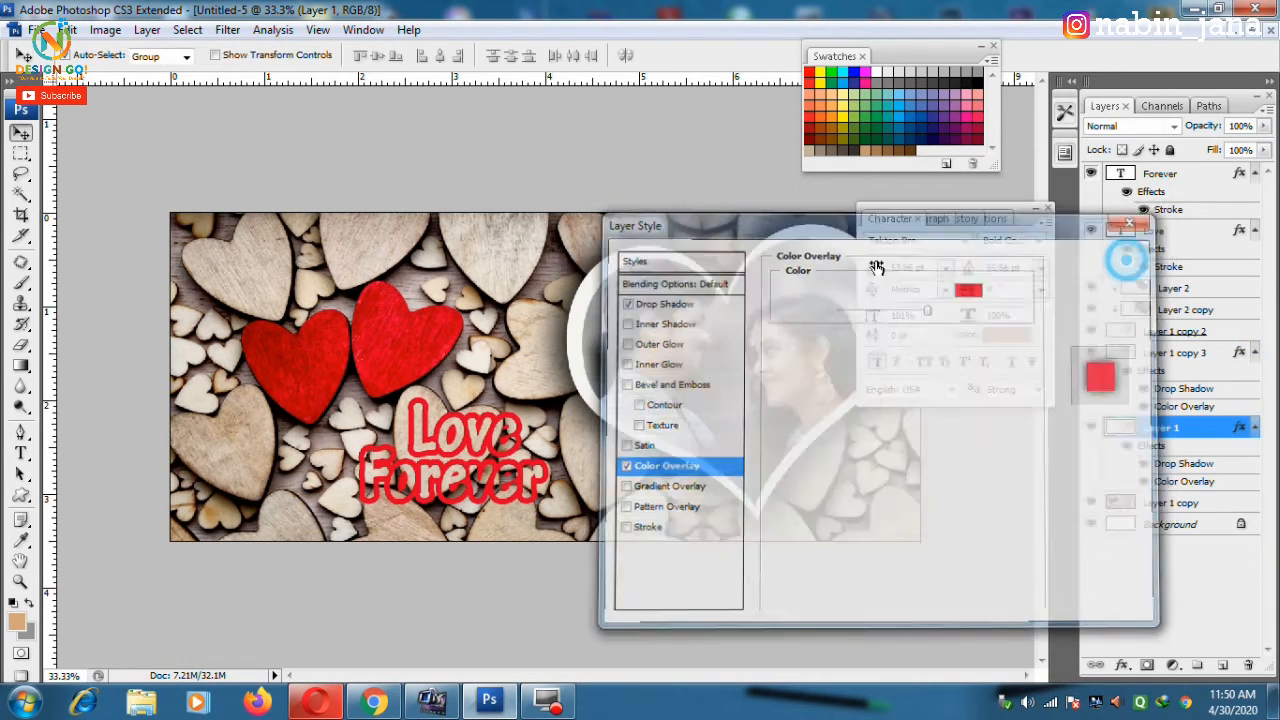
Step: Enlarge the red heart to 107% so it forms an outer border around the white one
key(ctrl+t)
drag(563, 221, 553, 217)
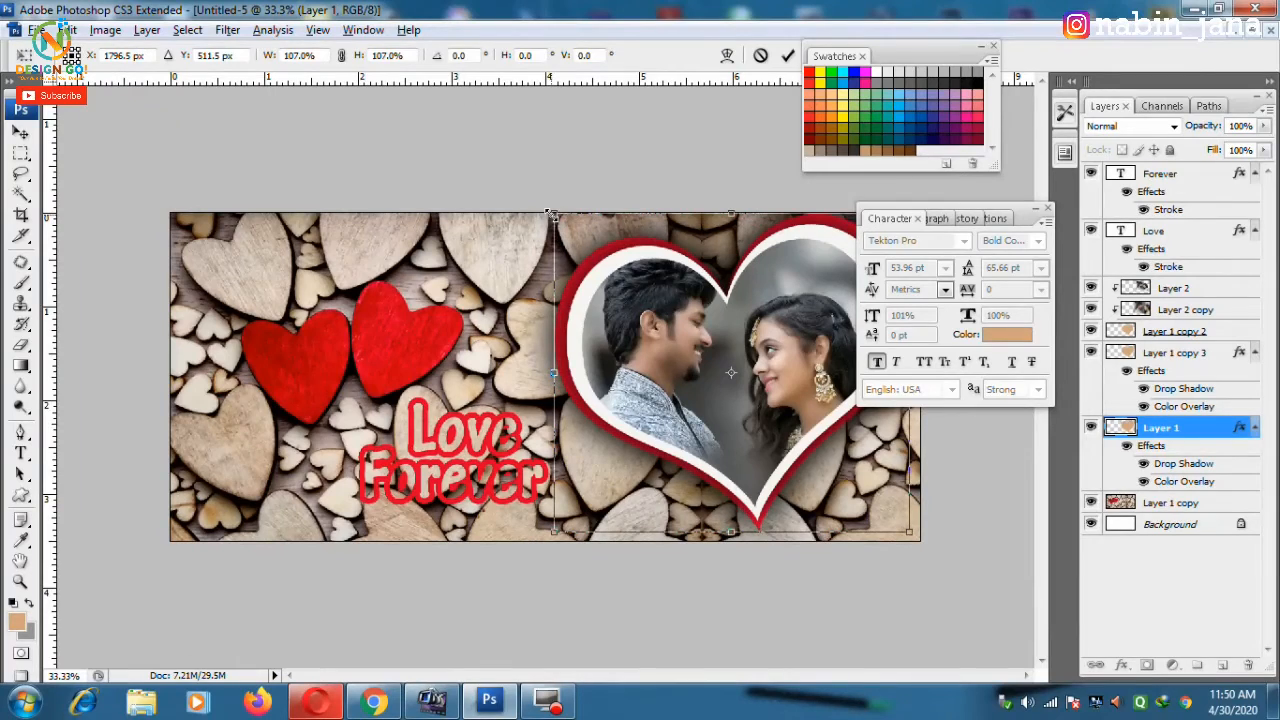
key(Return)
key(ctrl+minus)
key(ctrl+minus)
key(ctrl+plus)
key(ctrl+plus)
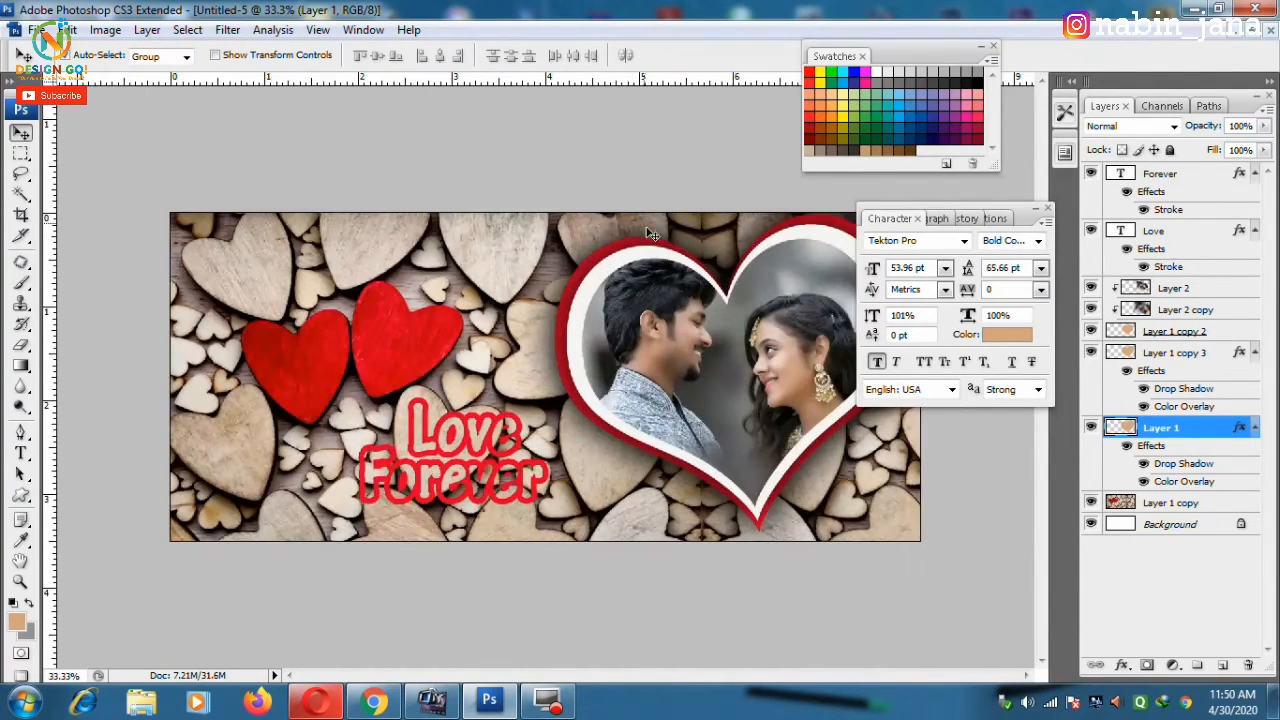
Step: Add the first partner's name as an 11.51 pt Tekton Pro text on the left red wooden heart
ctrl+click(432, 321)
key(ctrl+plus)
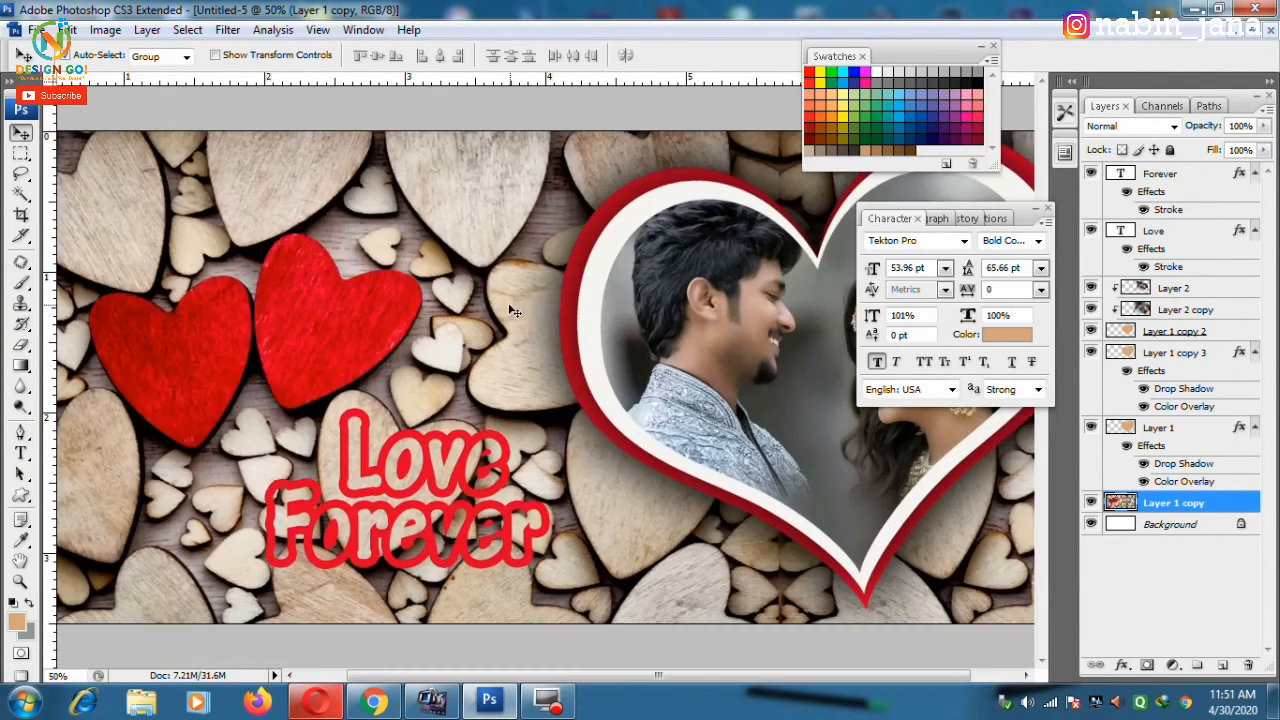
drag(416, 292, 668, 296)
click(21, 453)
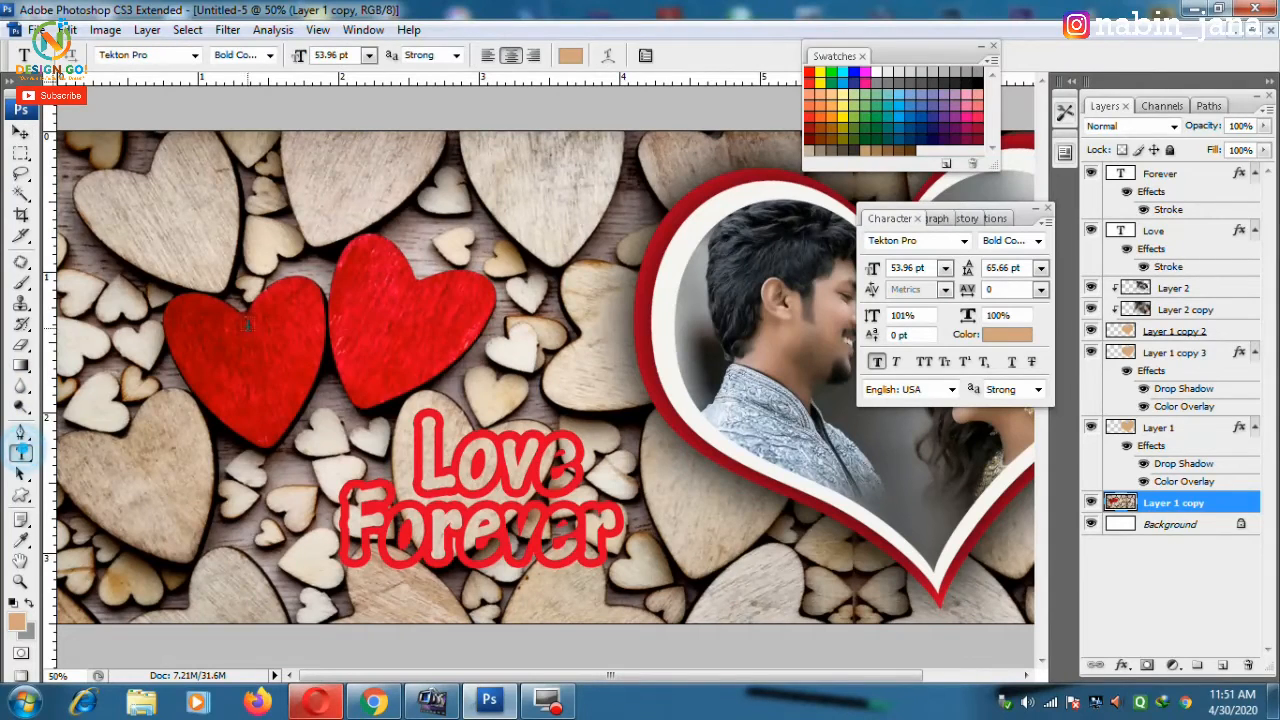
click(224, 360)
key(ctrl+a)
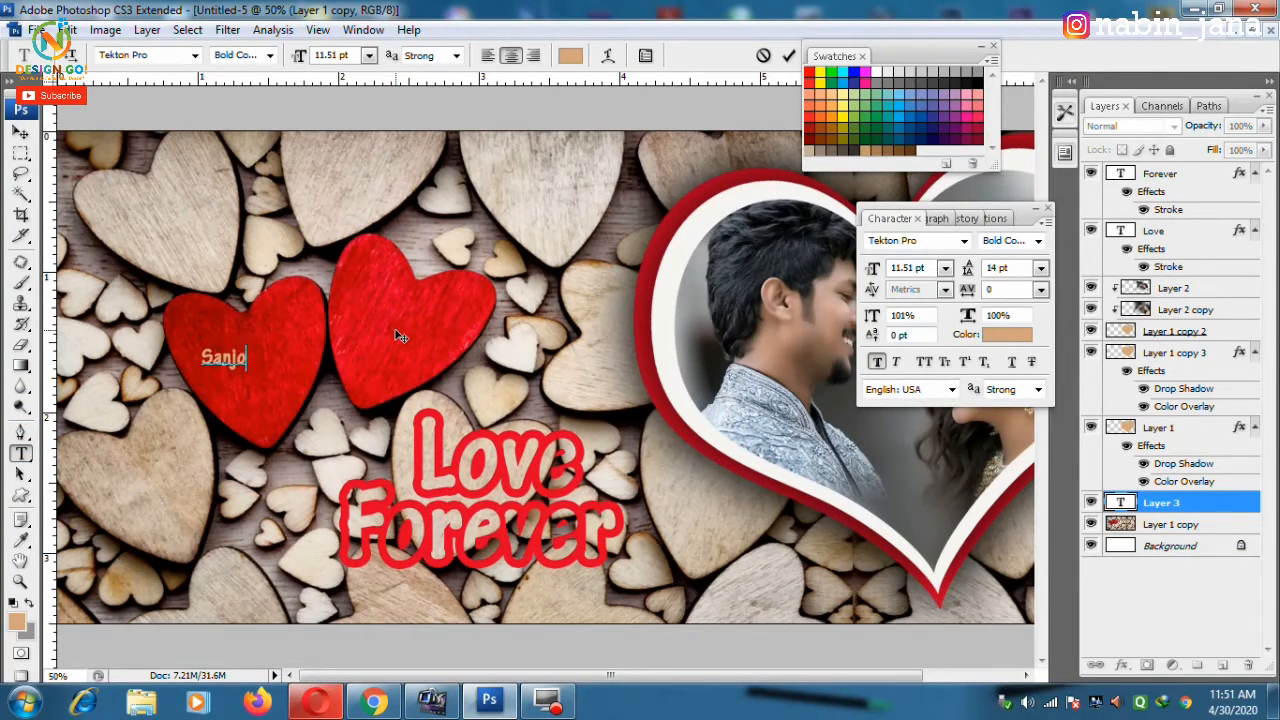
click(21, 133)
Step: Transform the name on the left red heart to 179.1% scale with a -9.8° rotation, and color it white (ffffff)
key(ctrl+t)
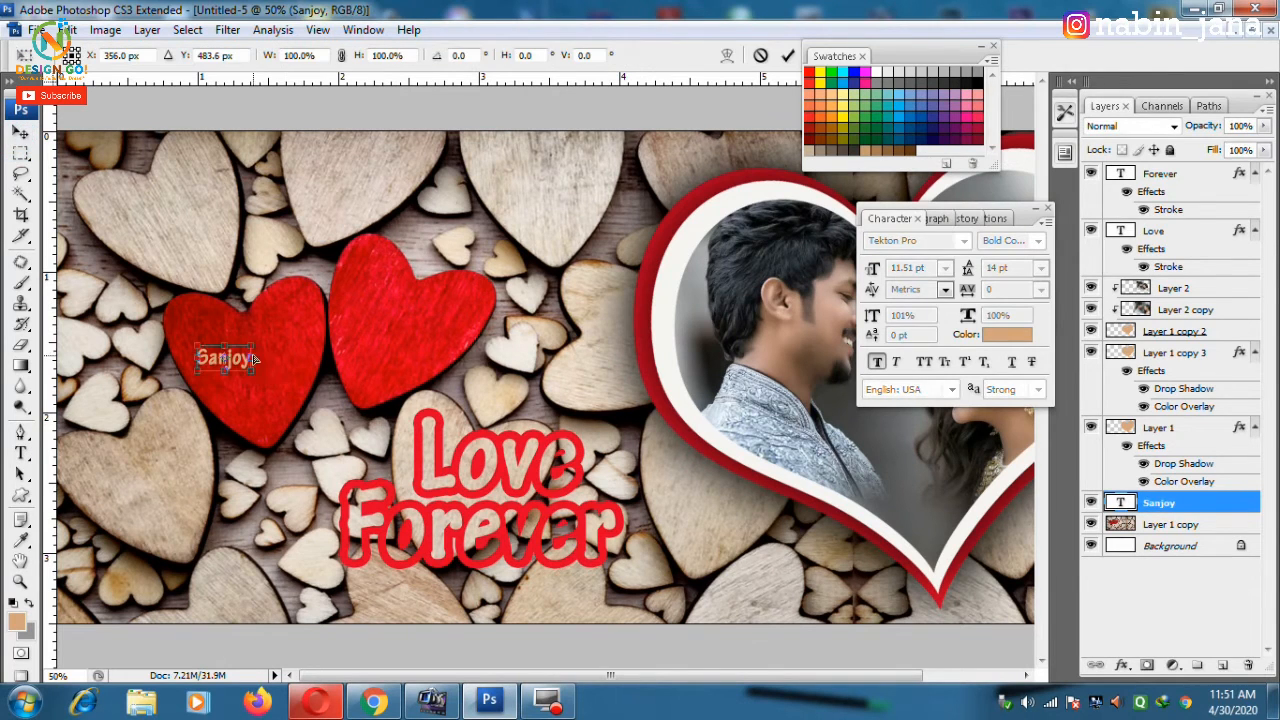
mouse_move(251, 346)
mouse_down()
mouse_move(304, 332)
mouse_move(261, 357)
mouse_up()
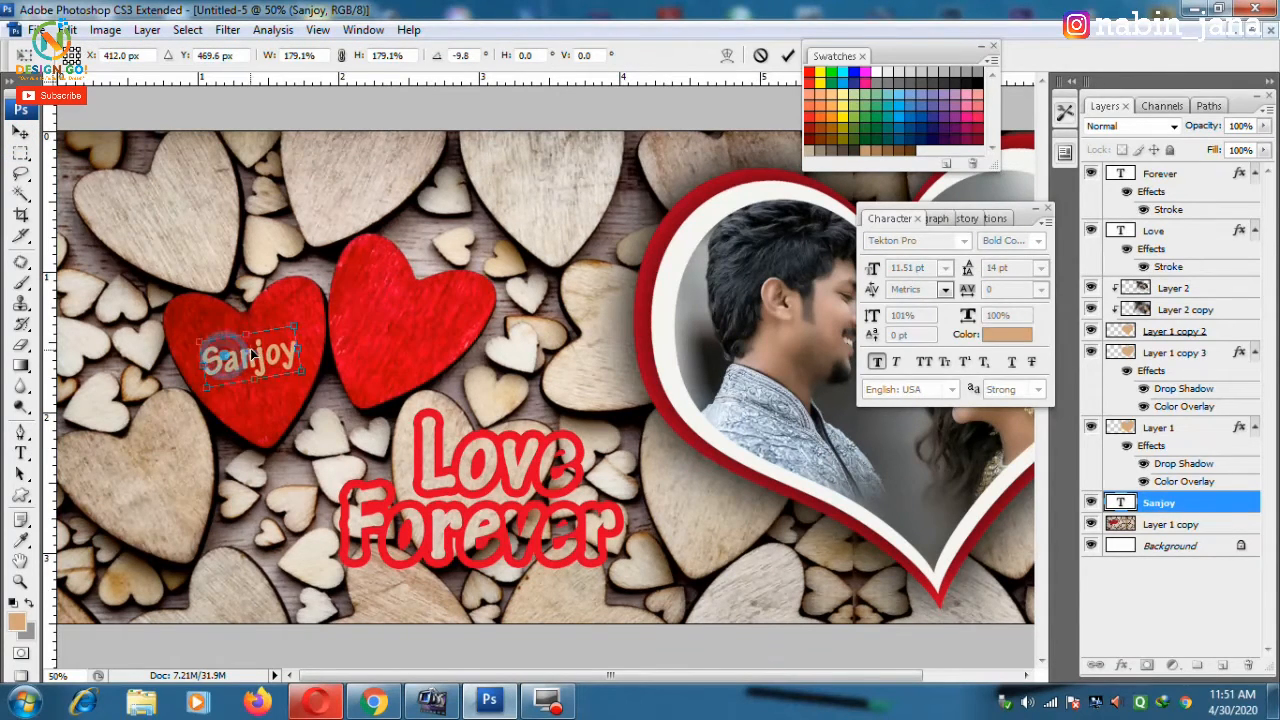
key(Return)
click(1003, 335)
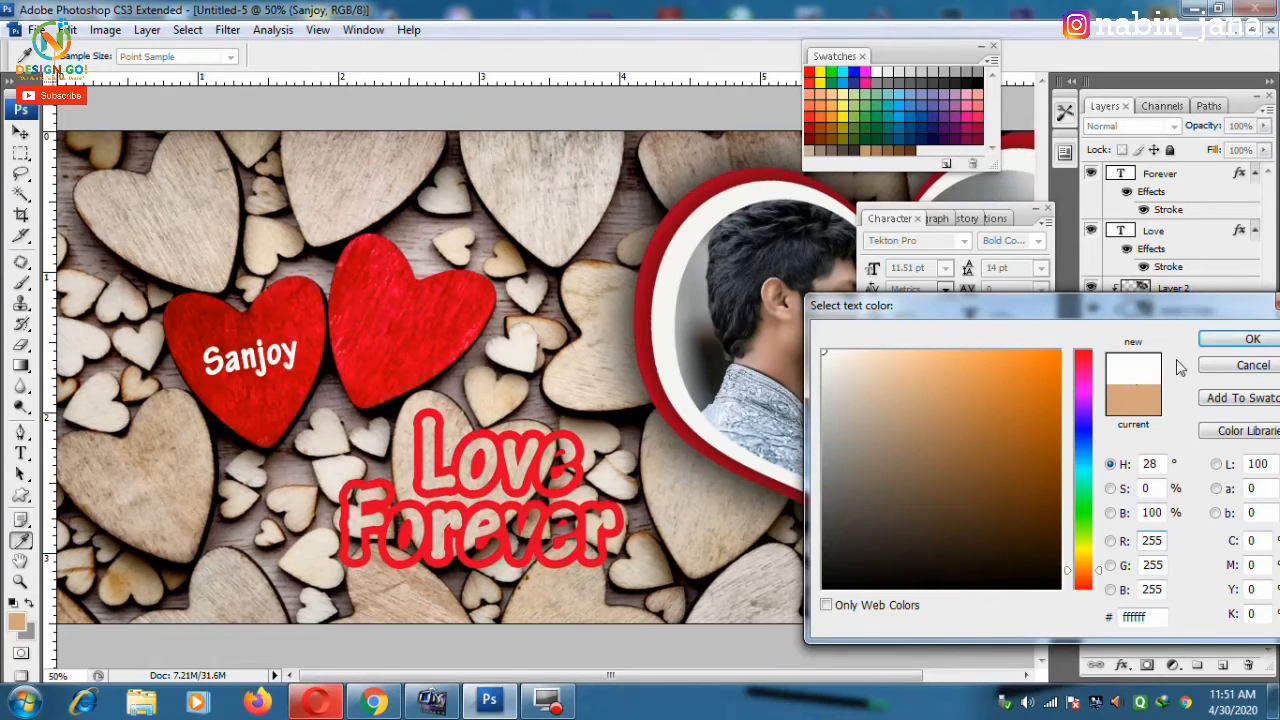
click(1248, 343)
Step: Duplicate the white name text onto the right red heart and replace its wording with the second partner's name
drag(258, 352, 414, 331)
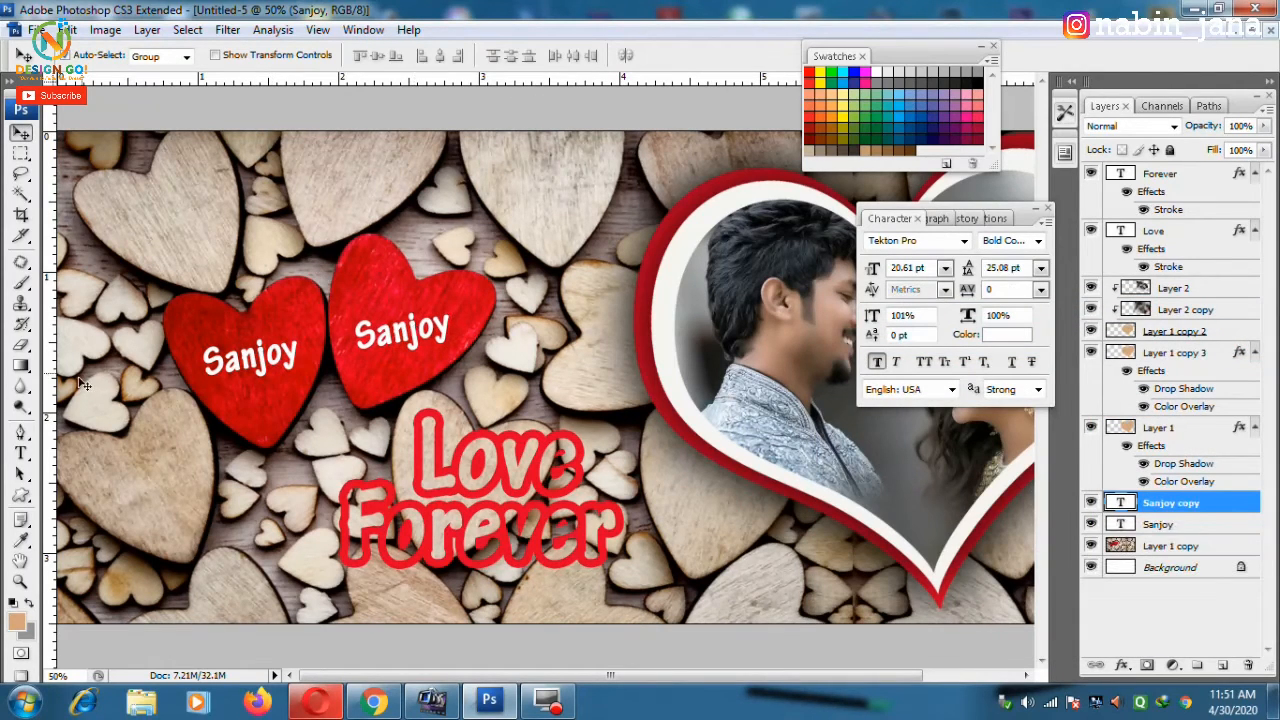
click(21, 452)
double_click(396, 320)
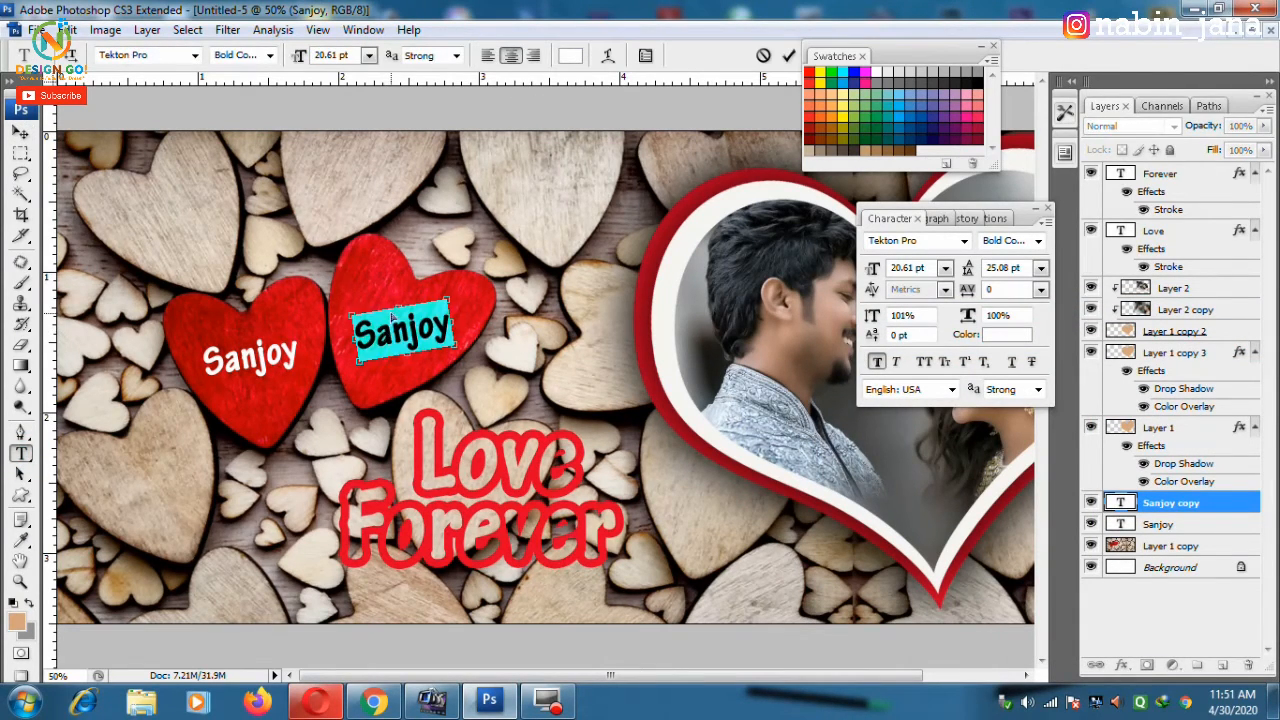
text(Rimpi)
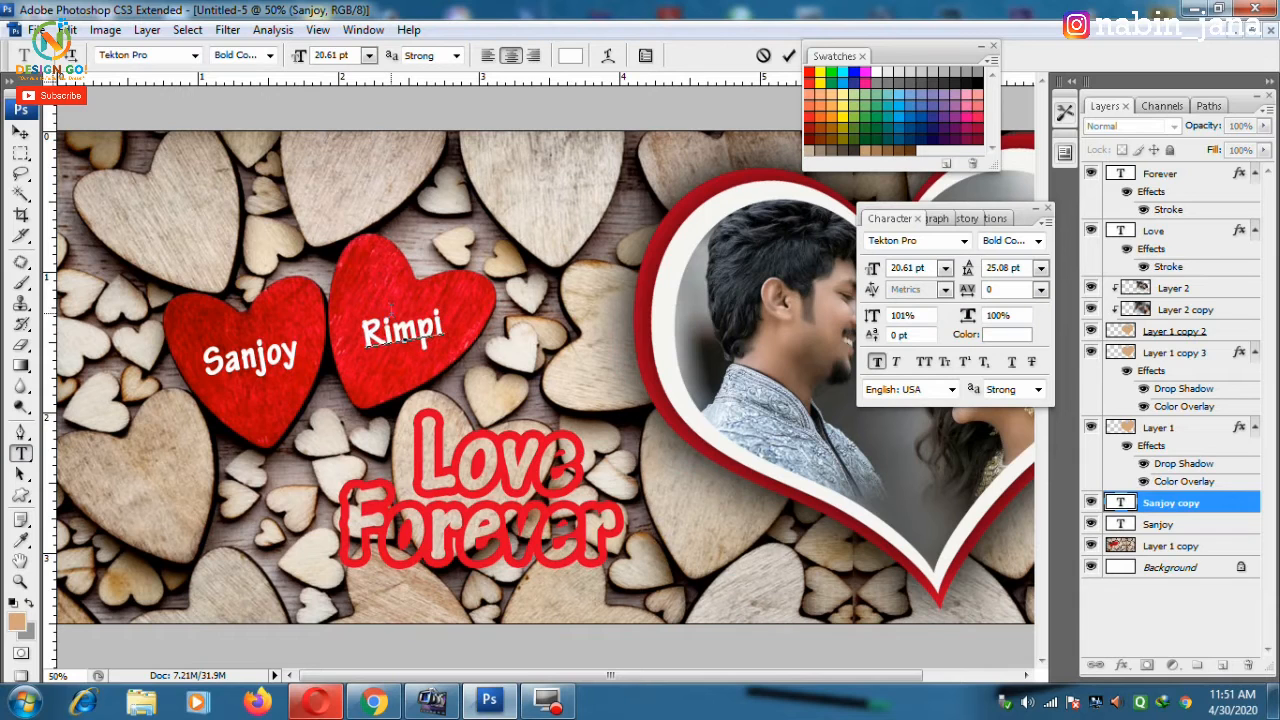
click(21, 132)
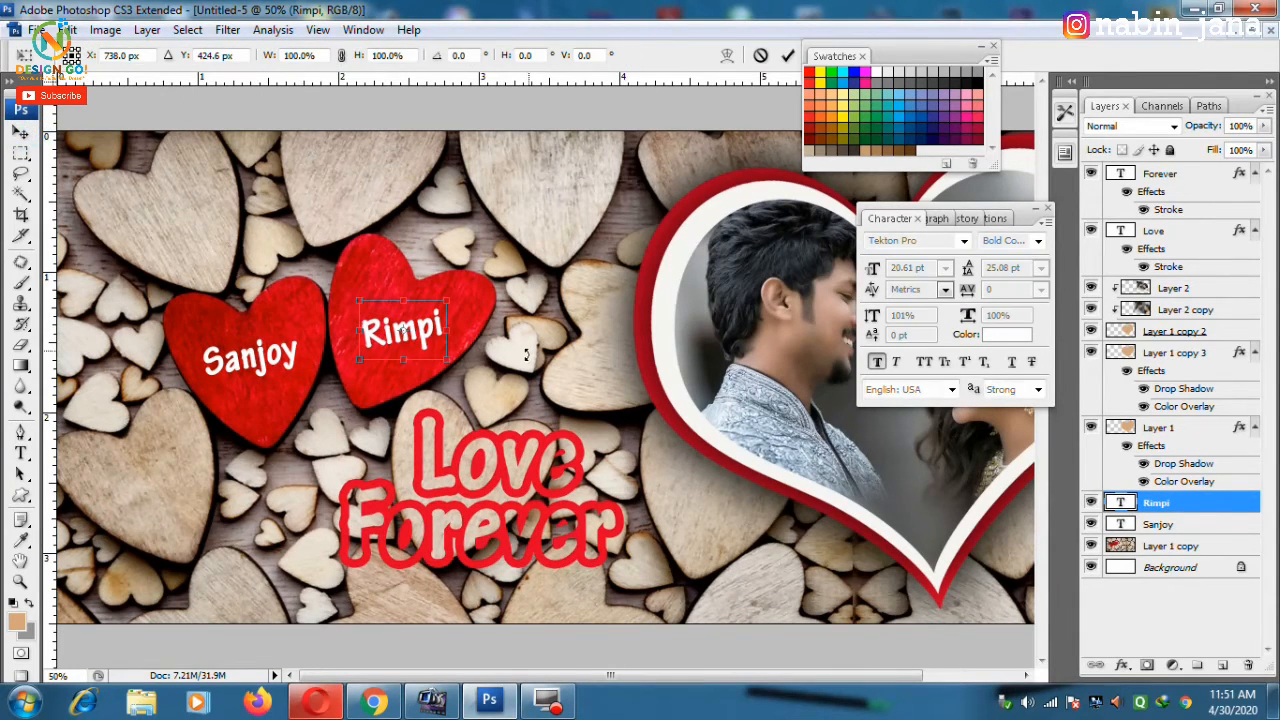
key(ctrl+minus)
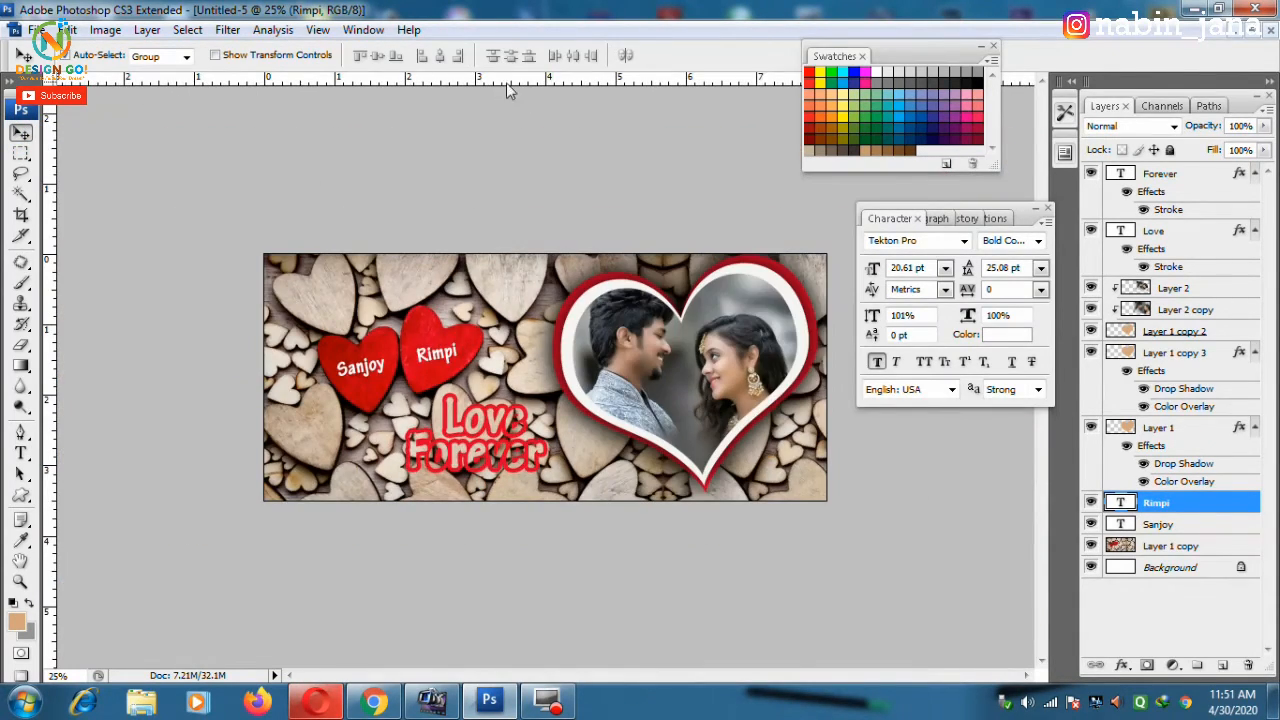
Step: Change the outer heart border's color overlay to a deeper red sampled from the wooden hearts
key(ctrl+plus)
key(ctrl+plus)
click(1165, 428)
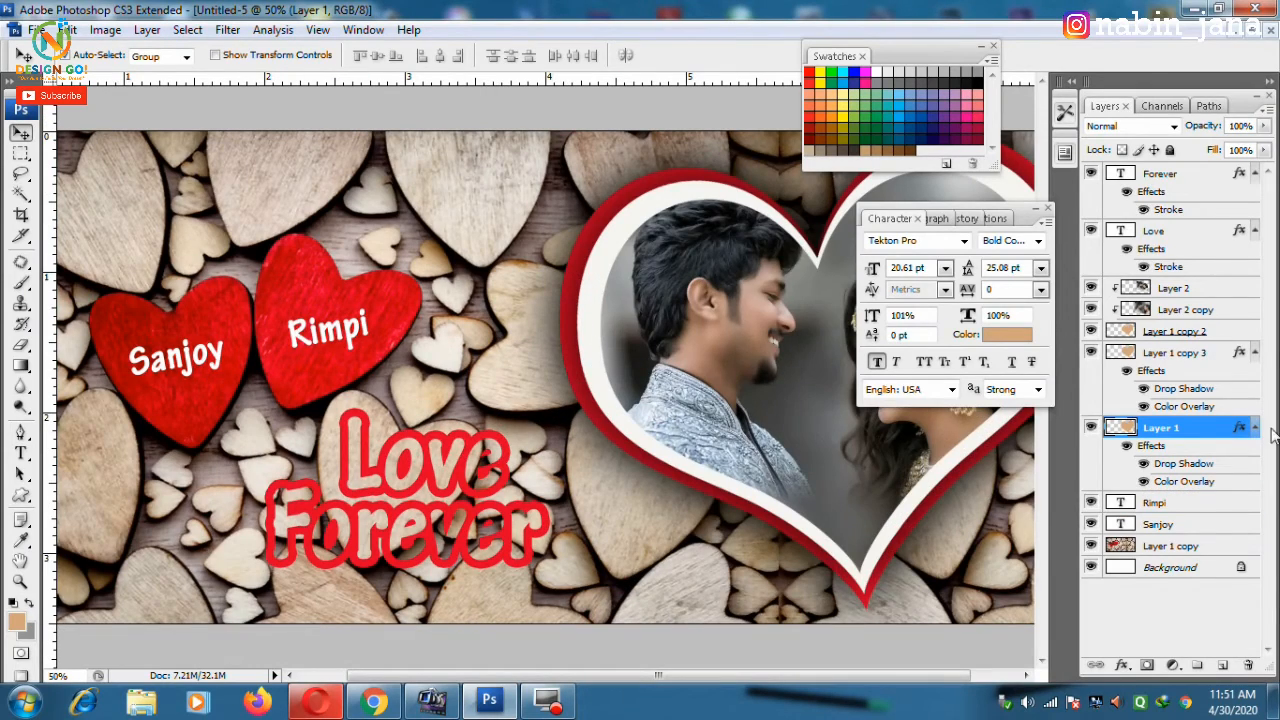
double_click(1203, 484)
click(972, 289)
click(497, 183)
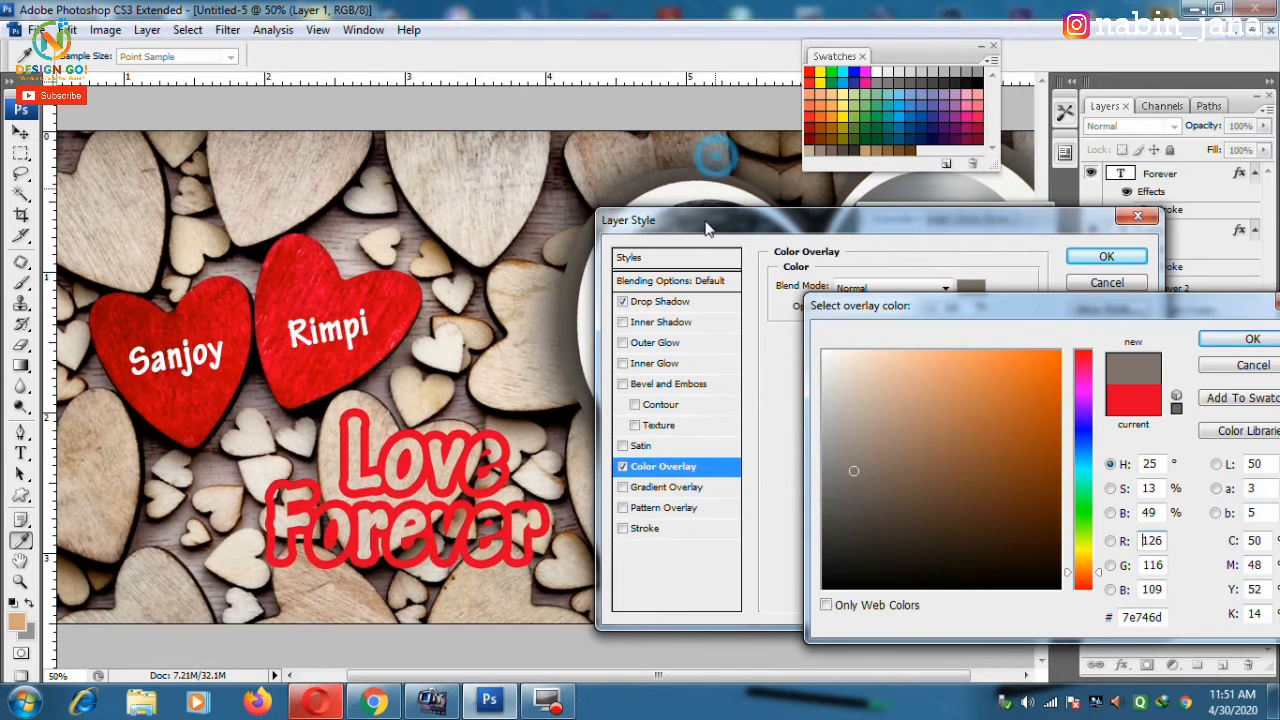
click(345, 358)
click(1252, 340)
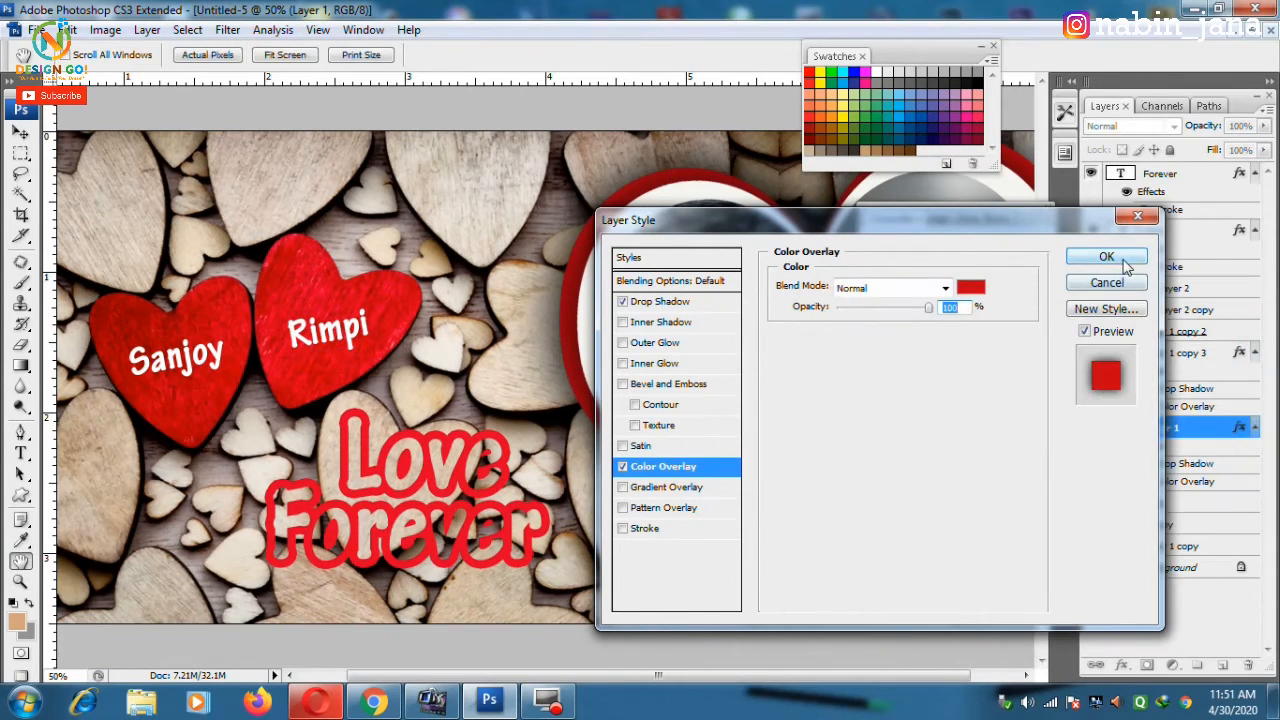
click(1106, 256)
Step: Review the whole layout in full-screen mode on a black background with the panels hidden, and return to the normal workspace
key(ctrl+minus)
key(ctrl+minus)
click(643, 437)
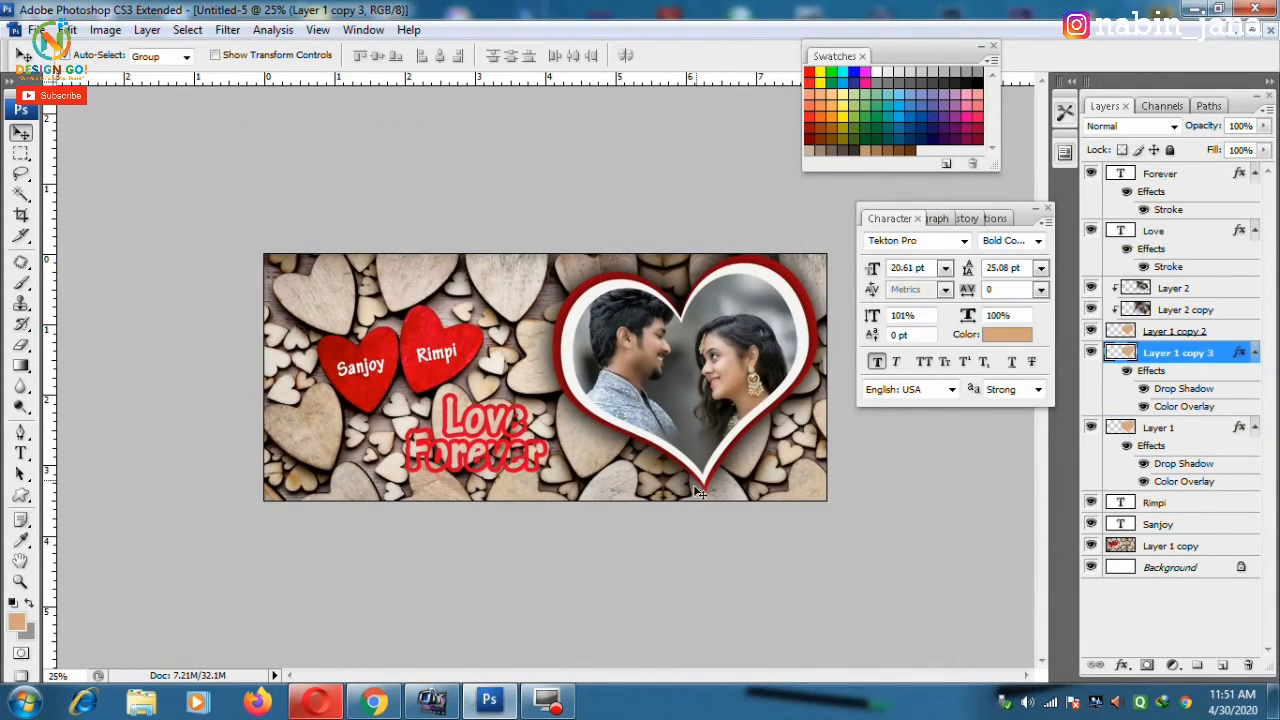
click(750, 480)
click(665, 373)
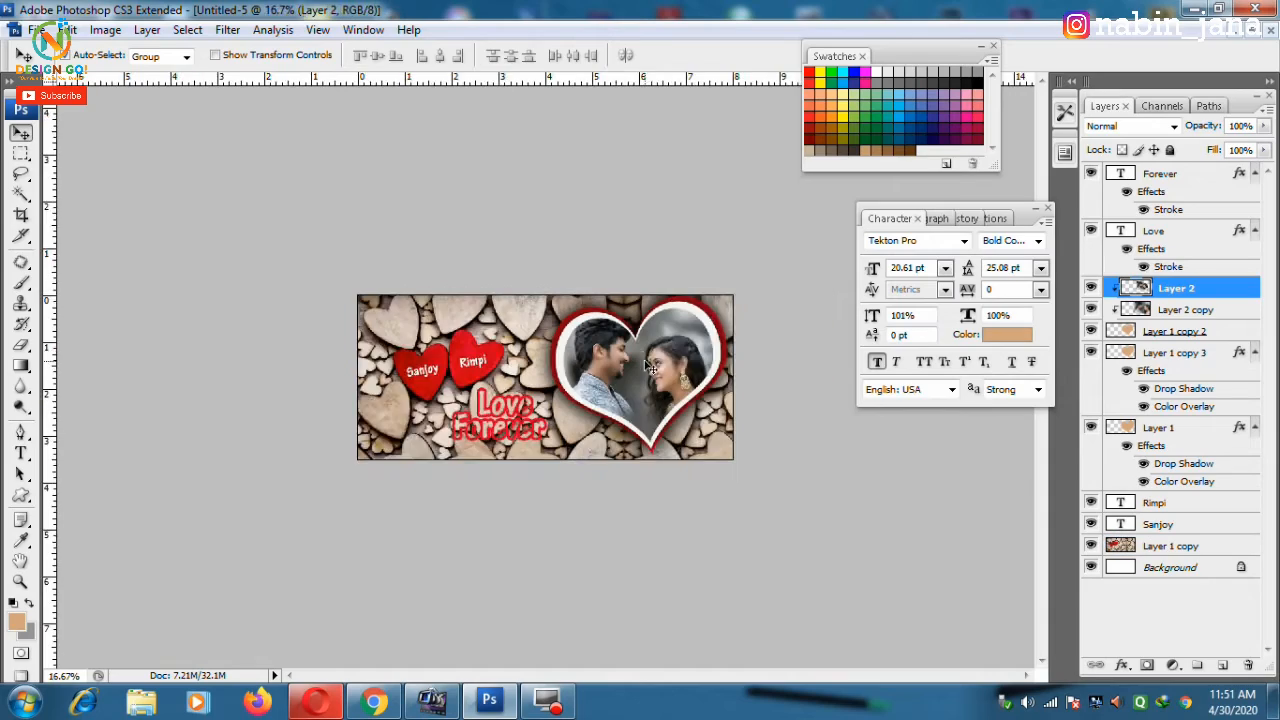
key(ctrl+plus)
key(f)
key(Tab)
key(f)
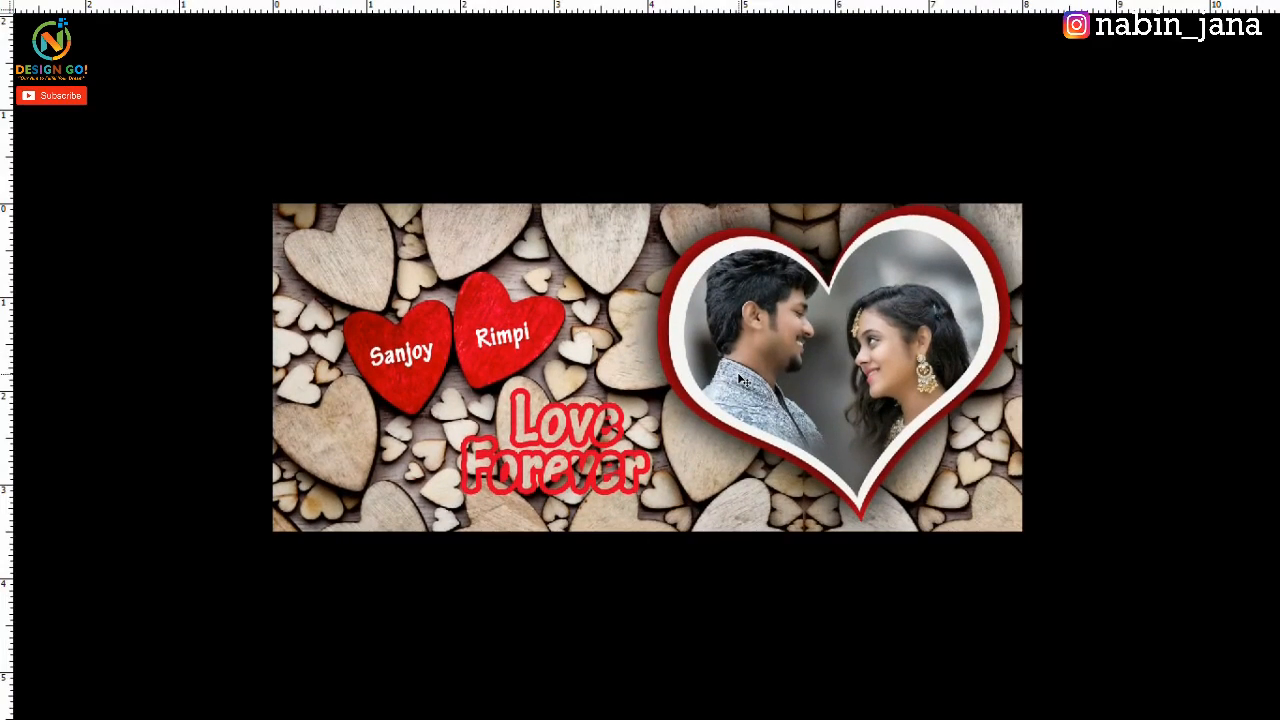
key(ctrl+plus)
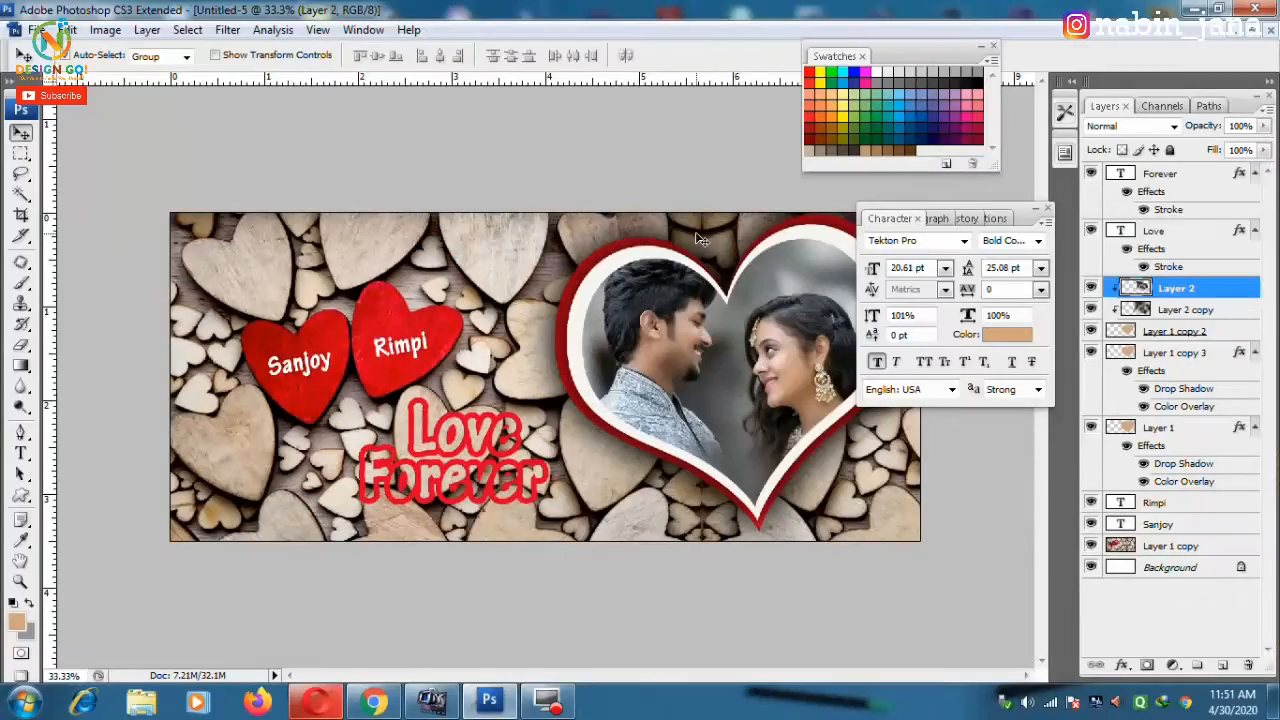